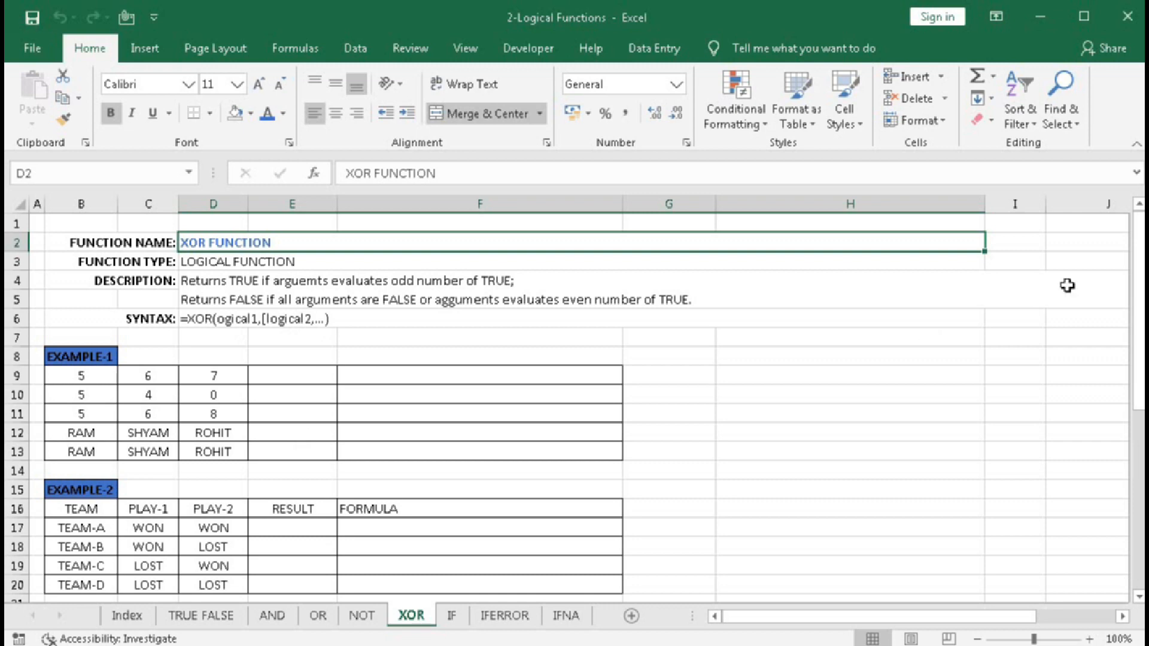
Step: Look through the four XOR function examples on the XOR sheet, including the team and employee bonus tables
drag(1135, 281, 1102, 313)
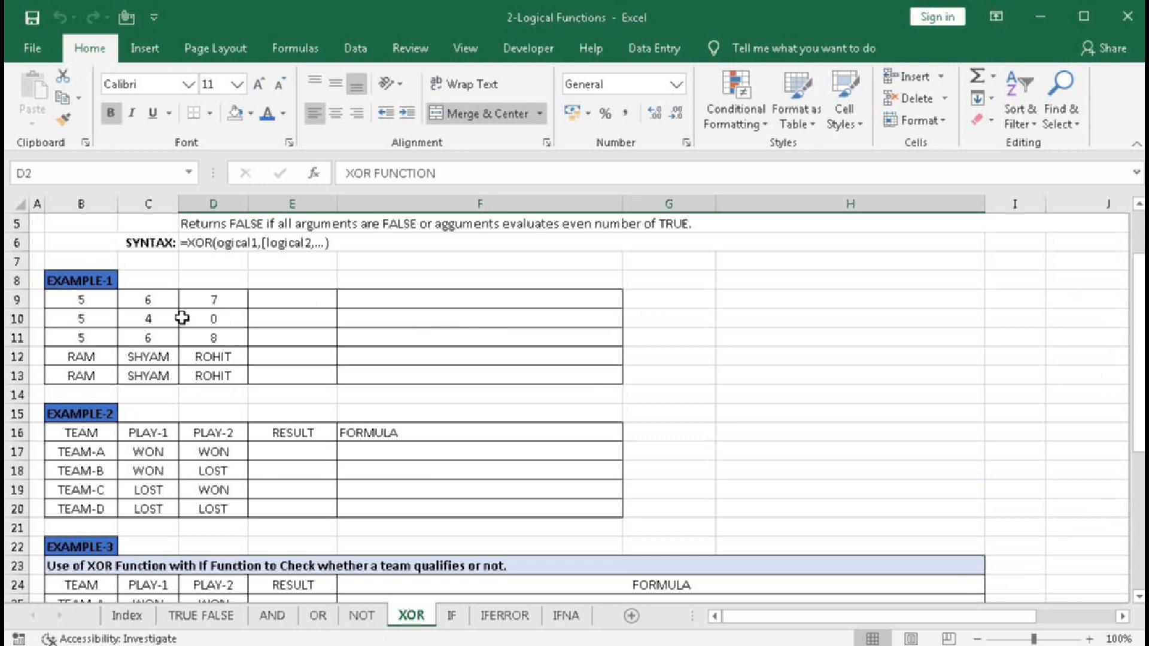
click(183, 337)
click(156, 453)
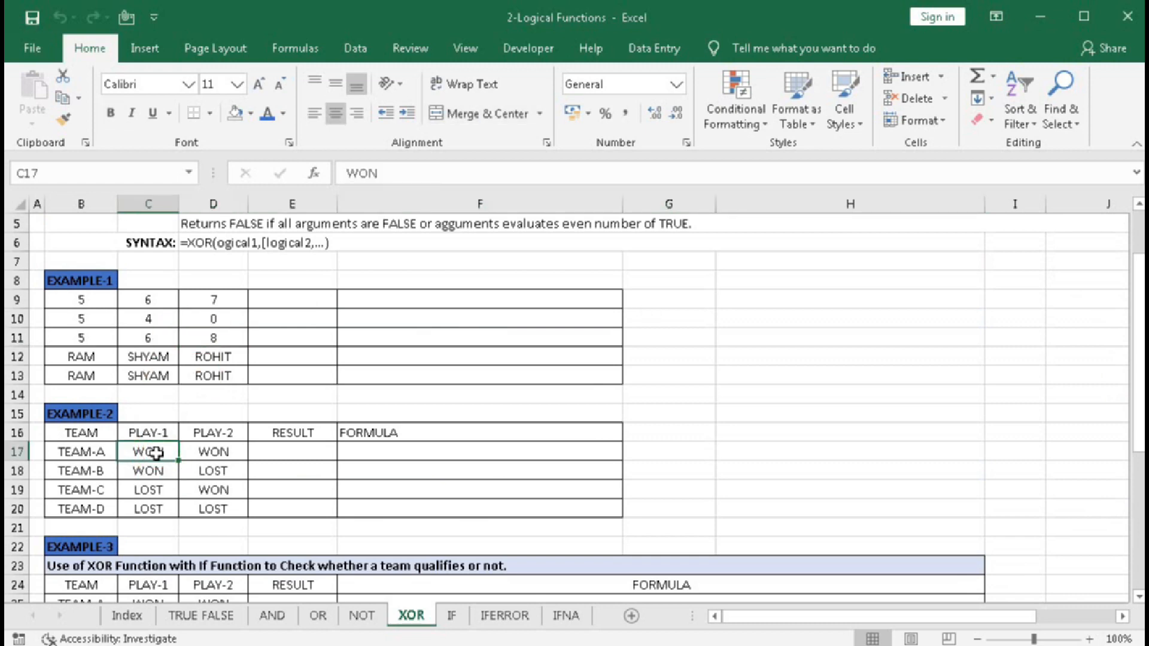
scroll(156, 453, down, 2)
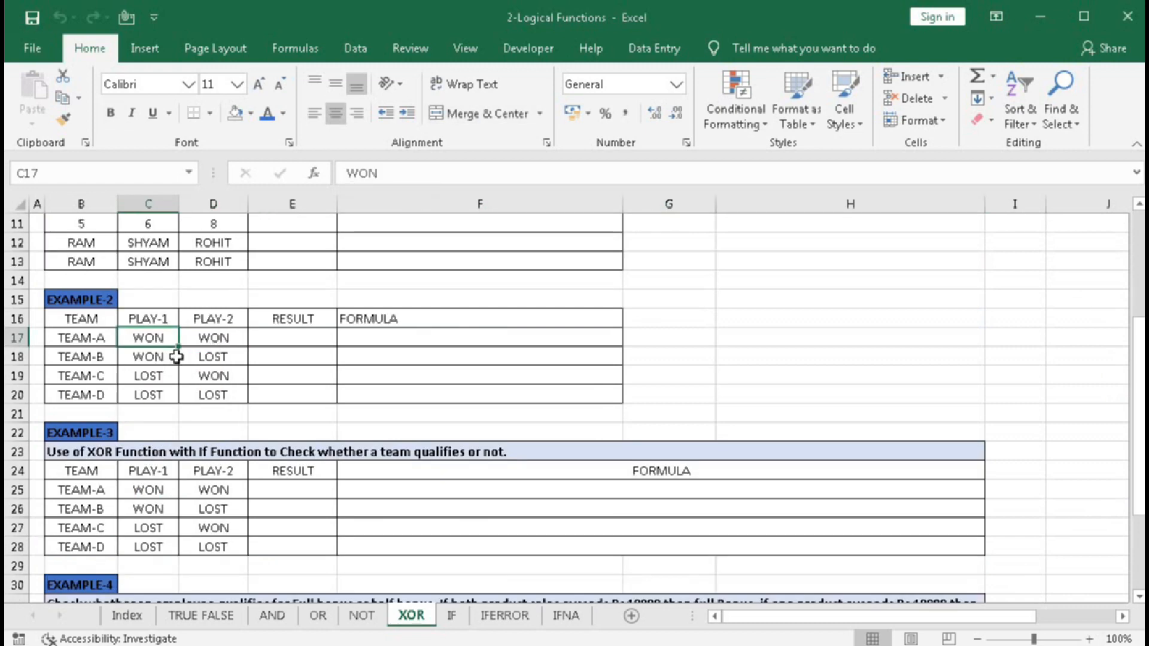
scroll(276, 376, down, 1)
click(259, 448)
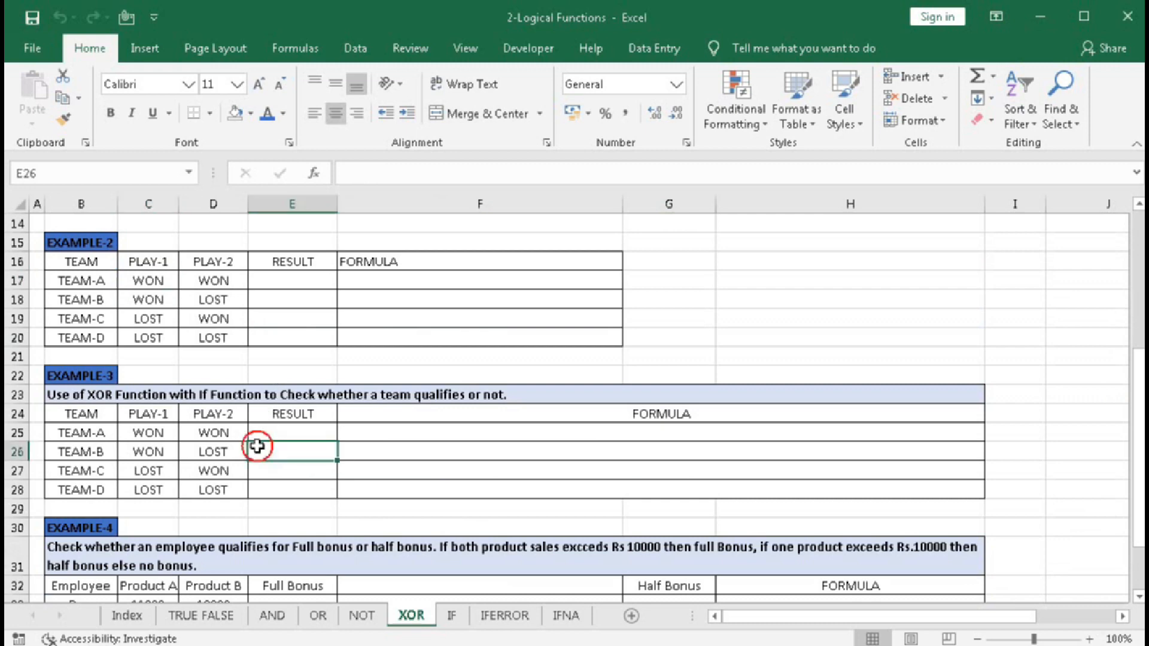
scroll(258, 446, down, 2)
click(213, 489)
scroll(266, 535, up, 6)
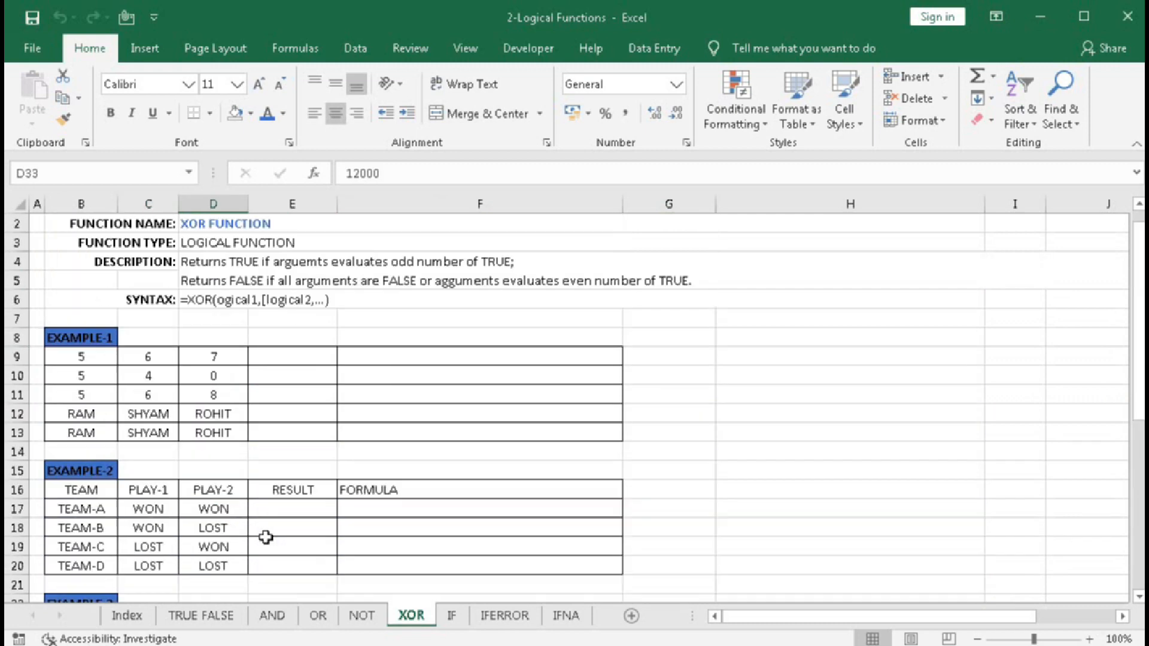
Step: Enter the formula =XOR(B9,C9,D9) in cell E9 for the first row of Example-1
click(292, 356)
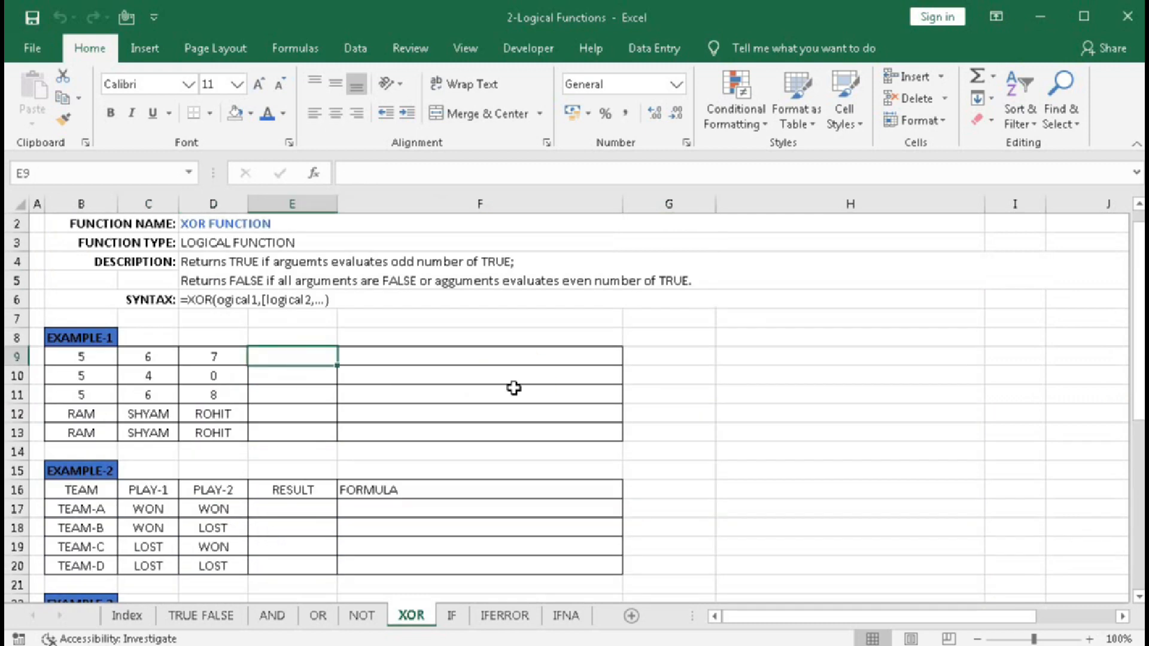
text(=xo)
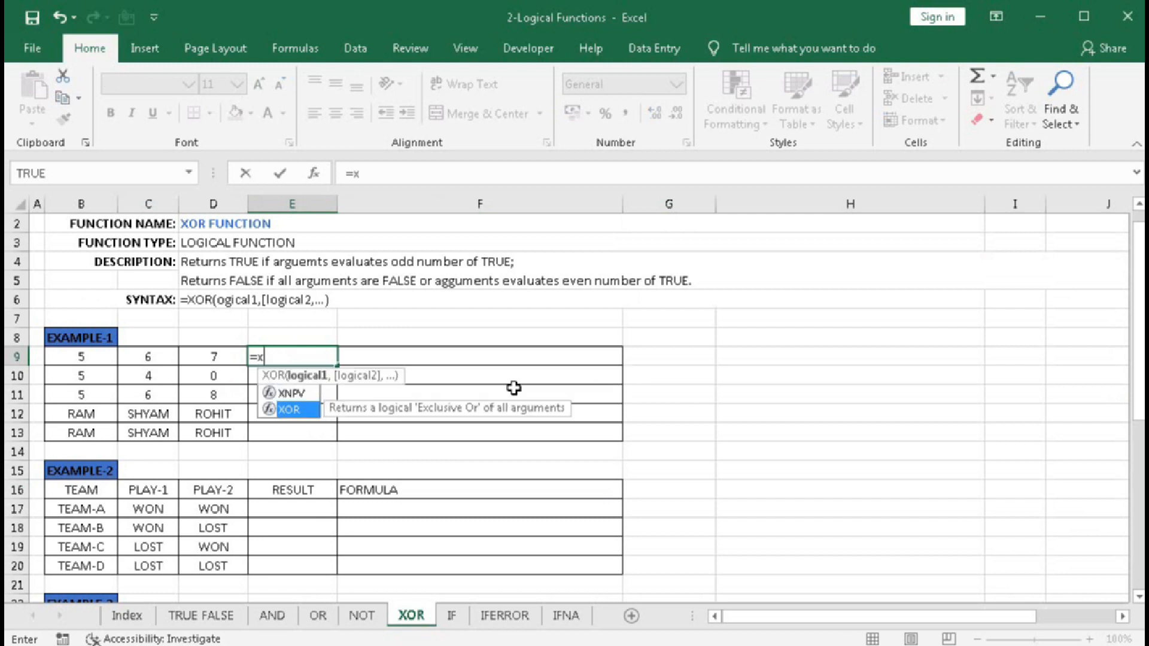
key(Tab)
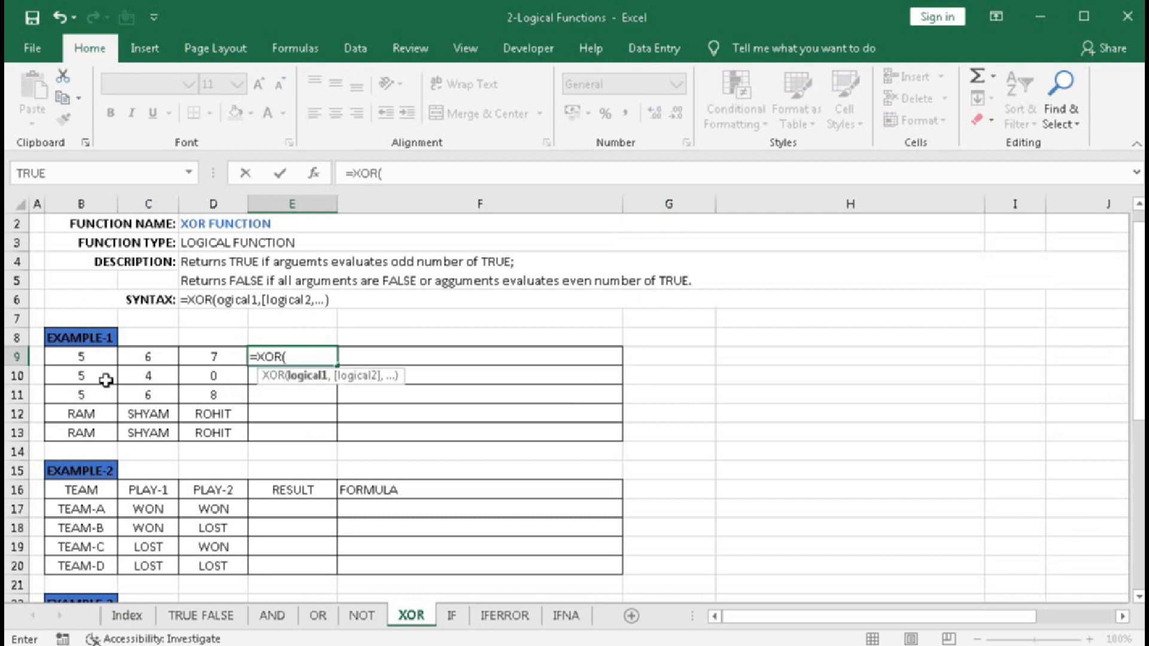
click(80, 357)
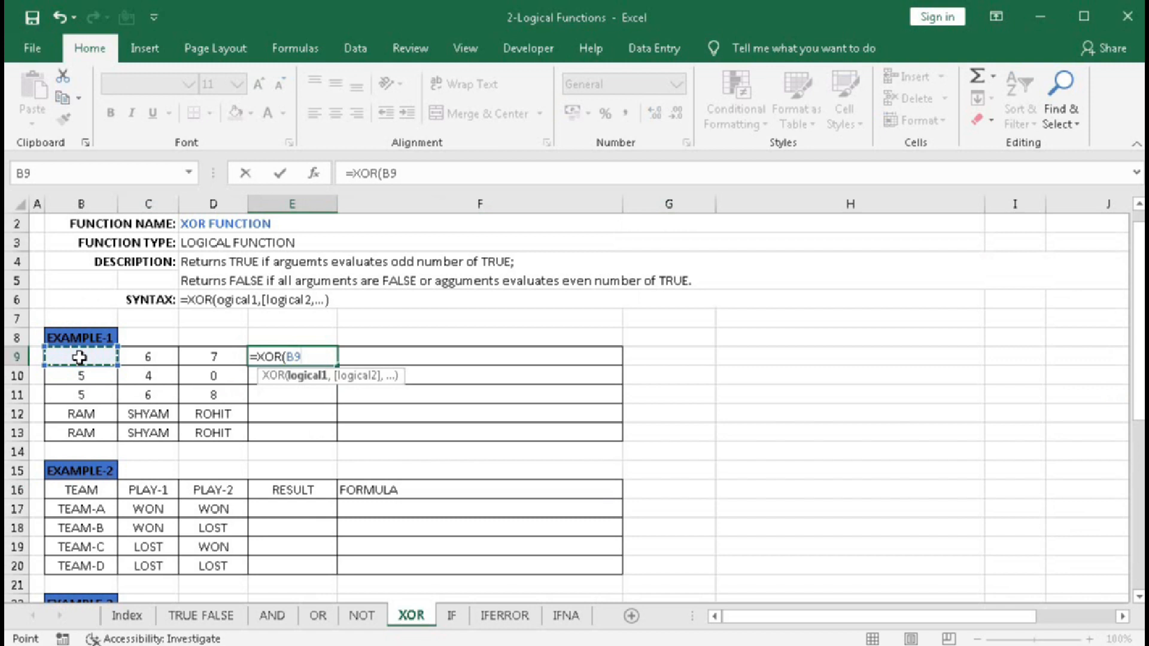
text(,)
click(149, 359)
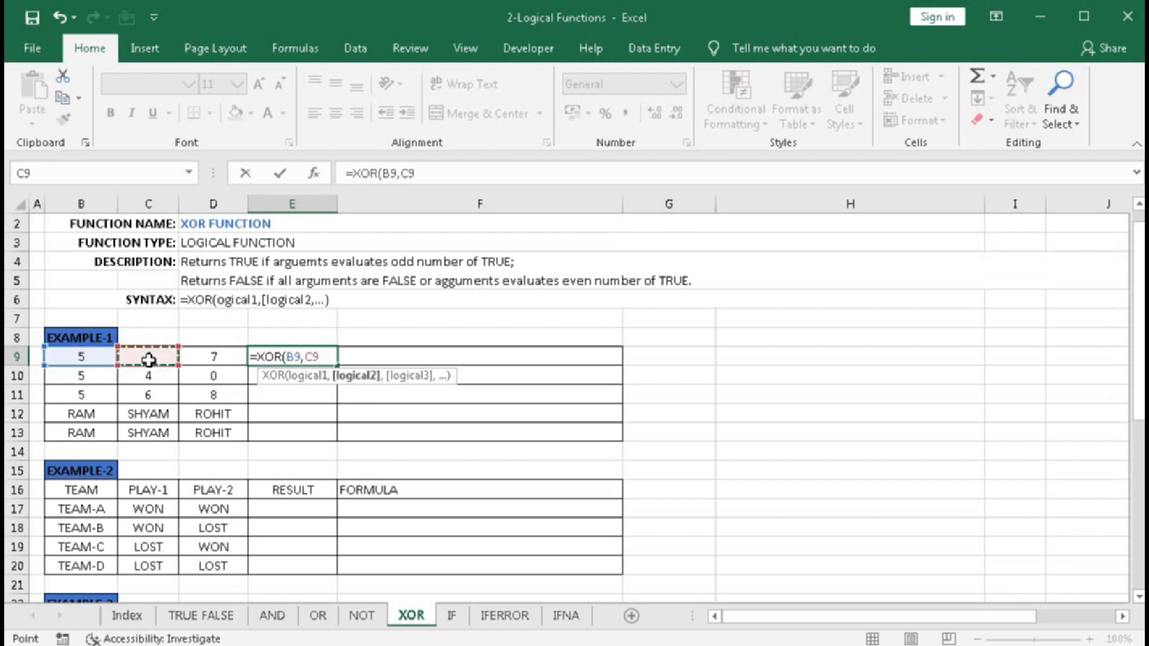
text(,)
click(207, 359)
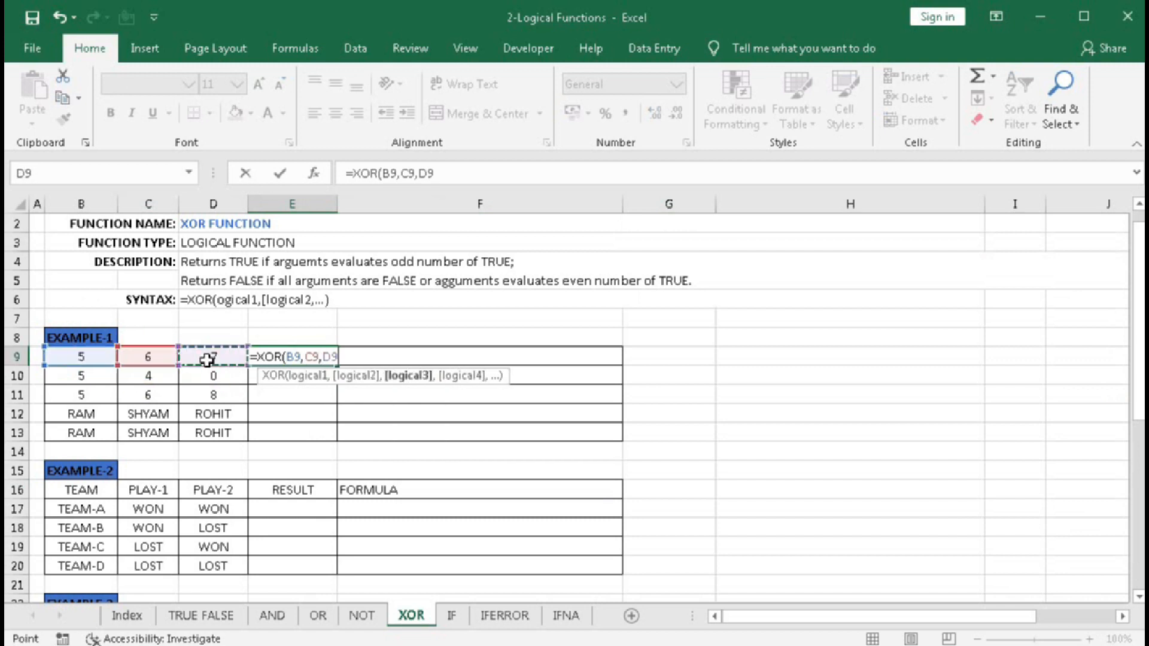
text())
key(Return)
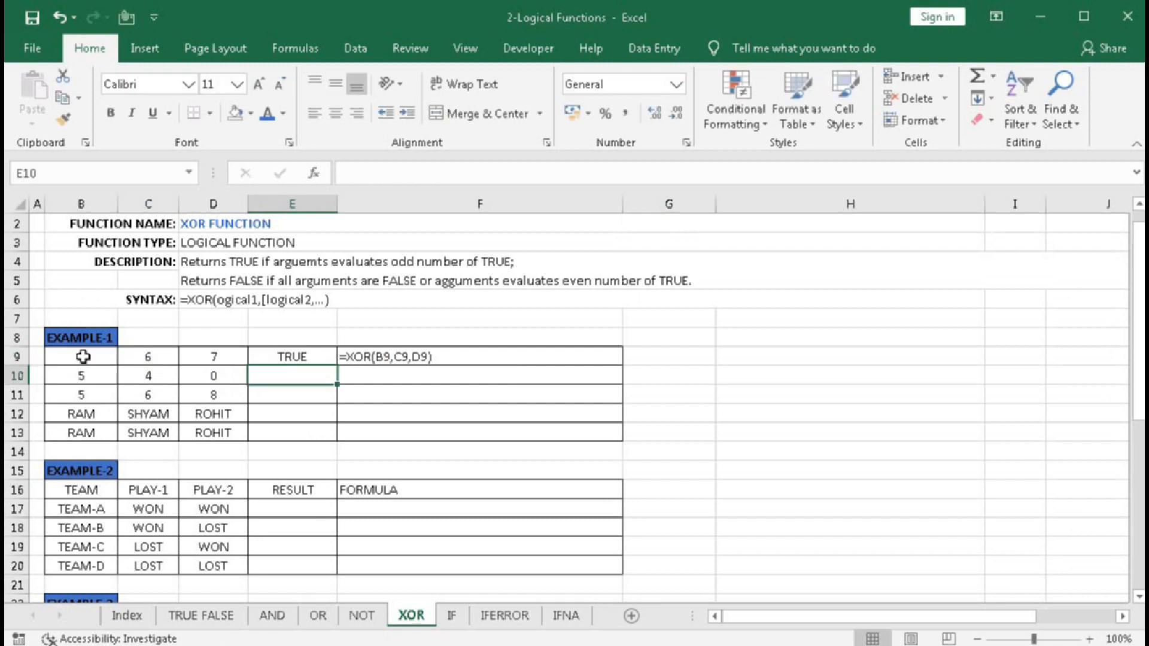
drag(81, 356, 201, 357)
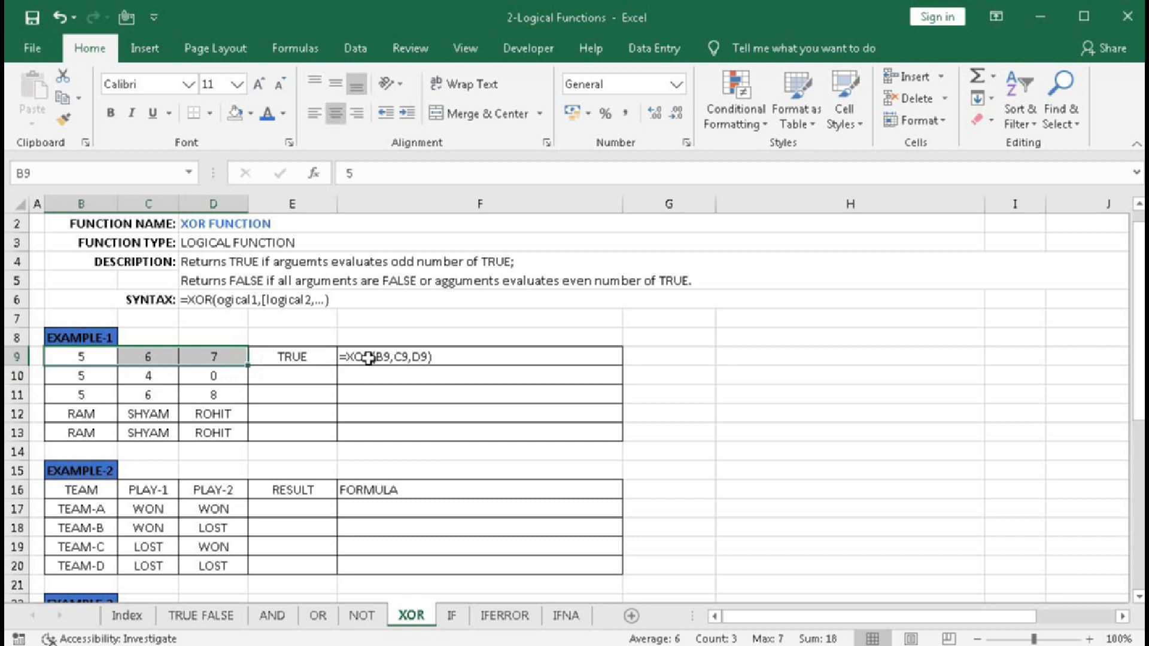
click(263, 371)
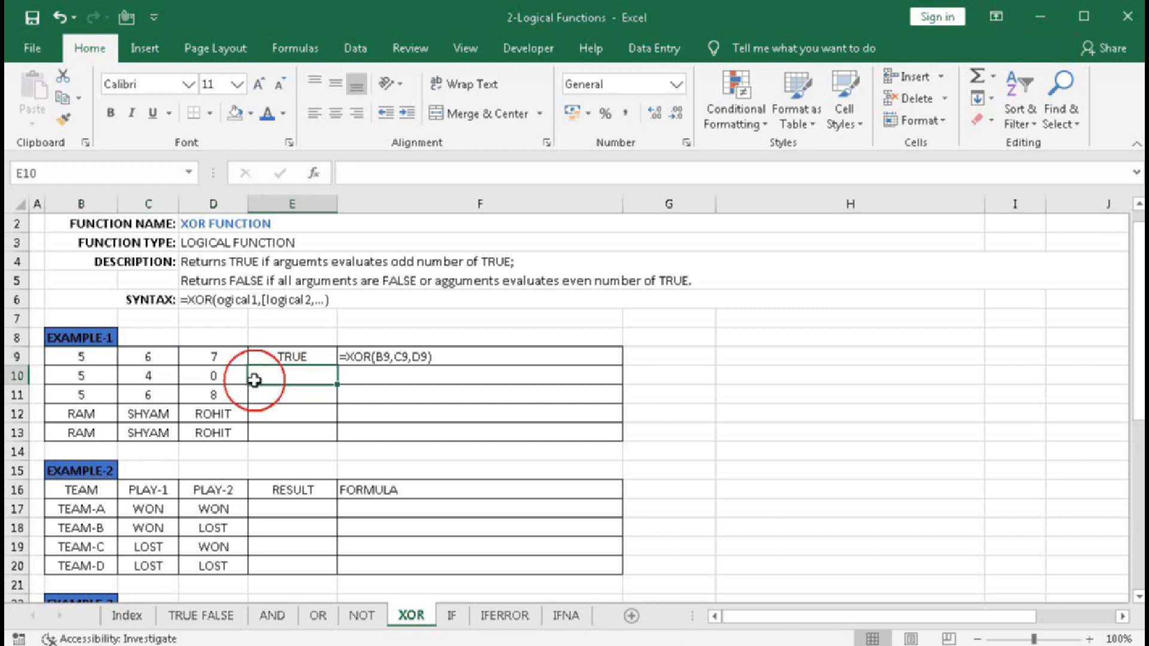
click(208, 376)
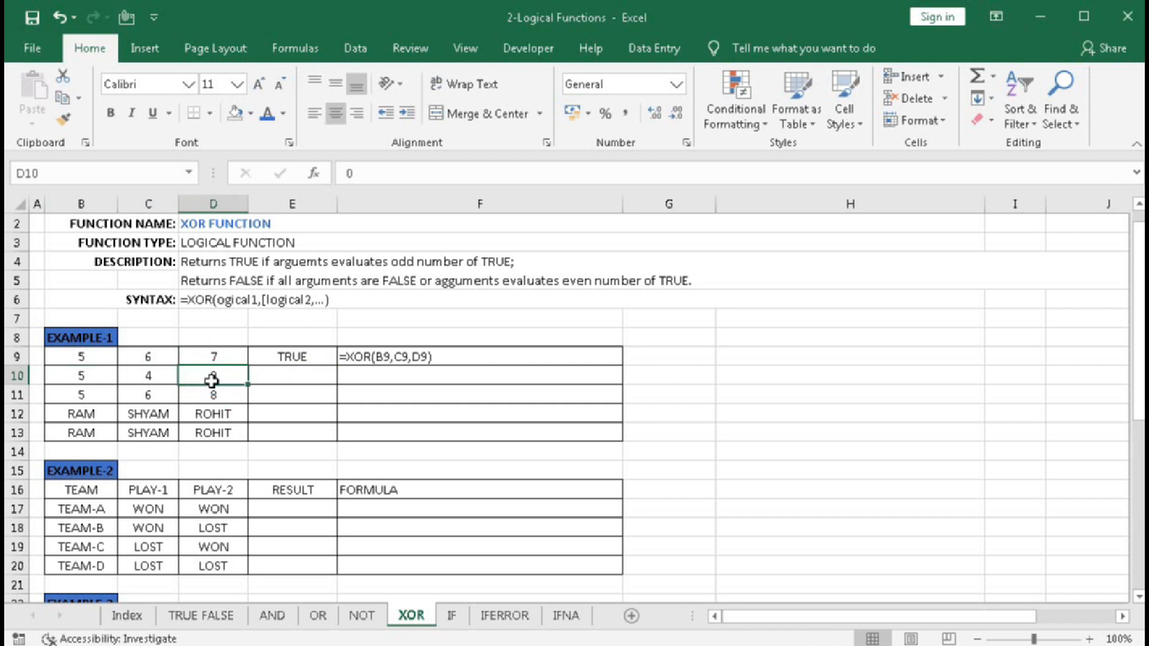
drag(79, 374, 146, 377)
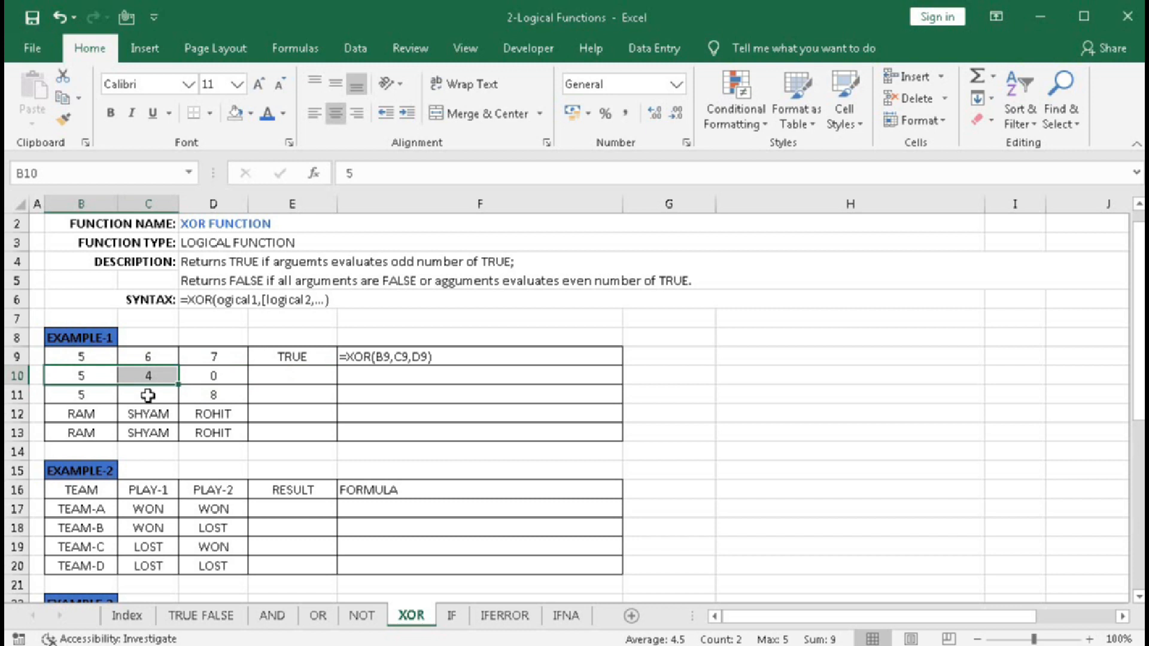
Step: Enter the formula =XOR(B10,C10,D10) in cell E10 for the second row of Example-1
click(266, 376)
text(=)
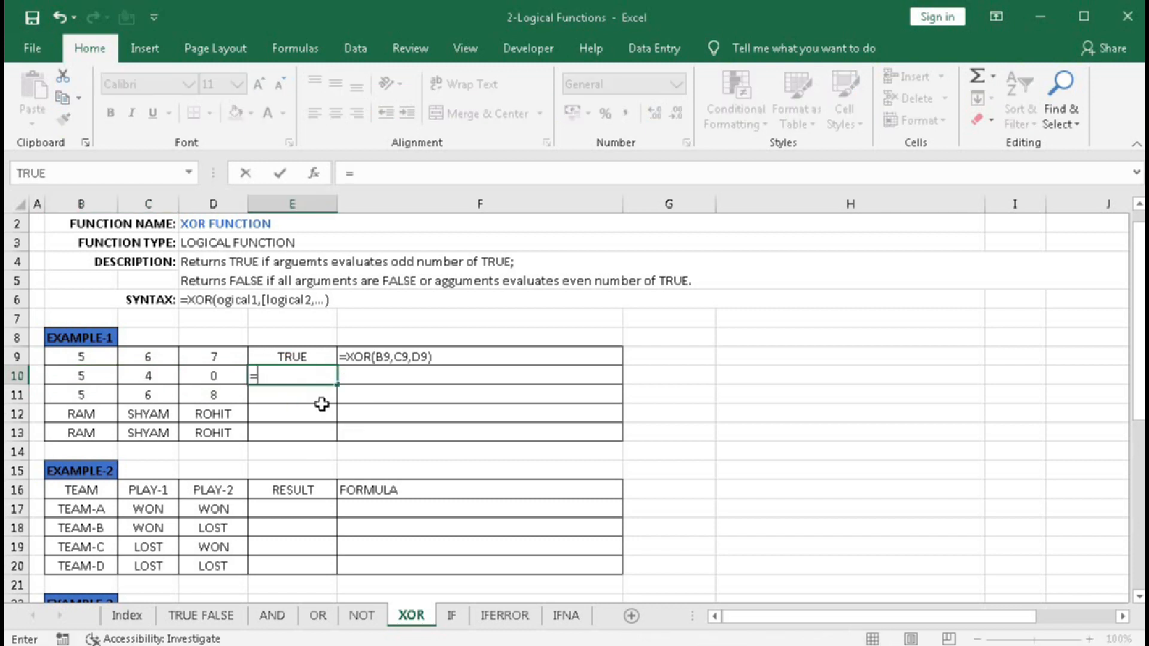
text(XO)
key(Tab)
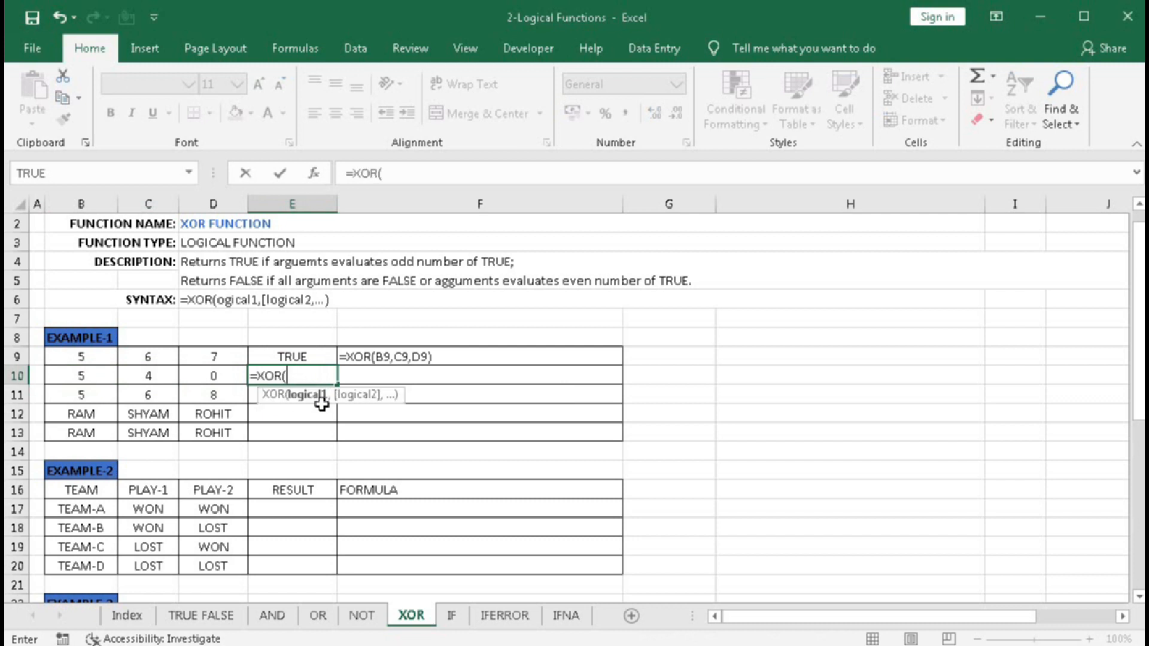
click(85, 377)
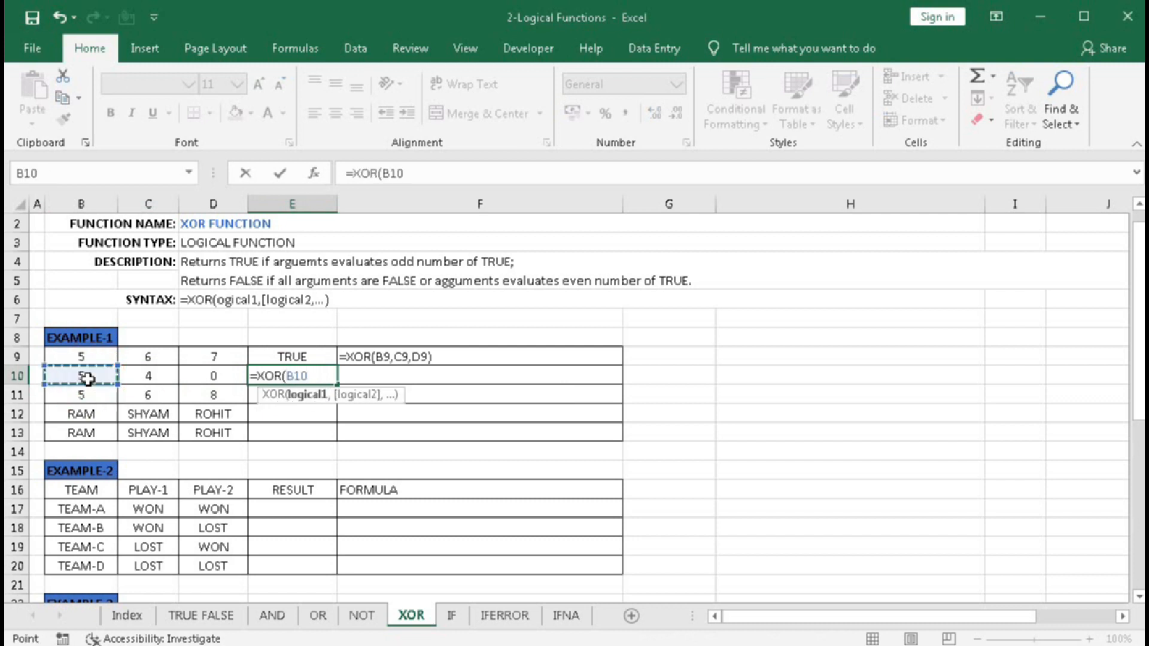
text(,)
click(147, 374)
text(,)
click(204, 372)
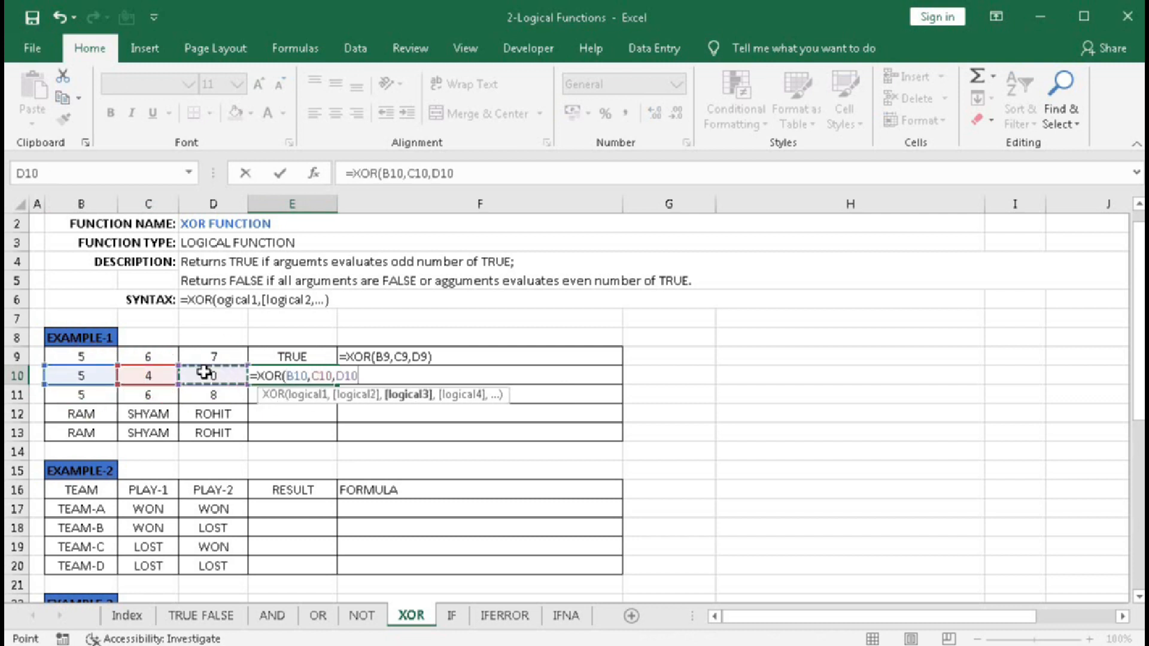
text())
key(Return)
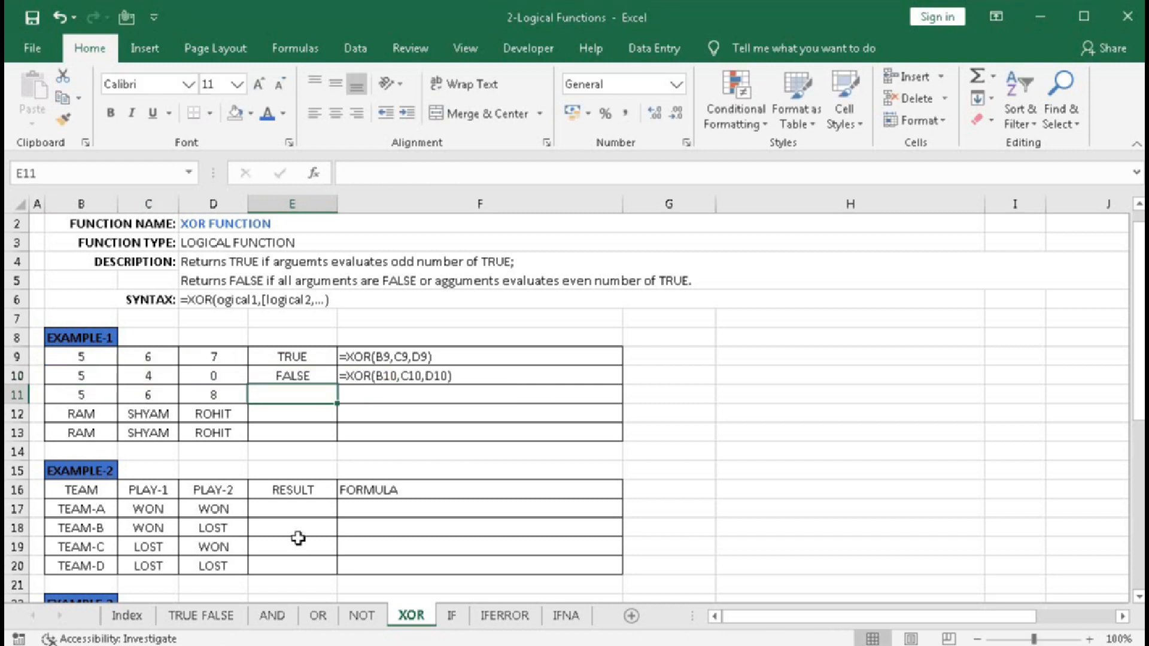
Step: Write an XOR formula in cell E11 with the three conditions B11=5, C11=6 and D11=7
text(=x)
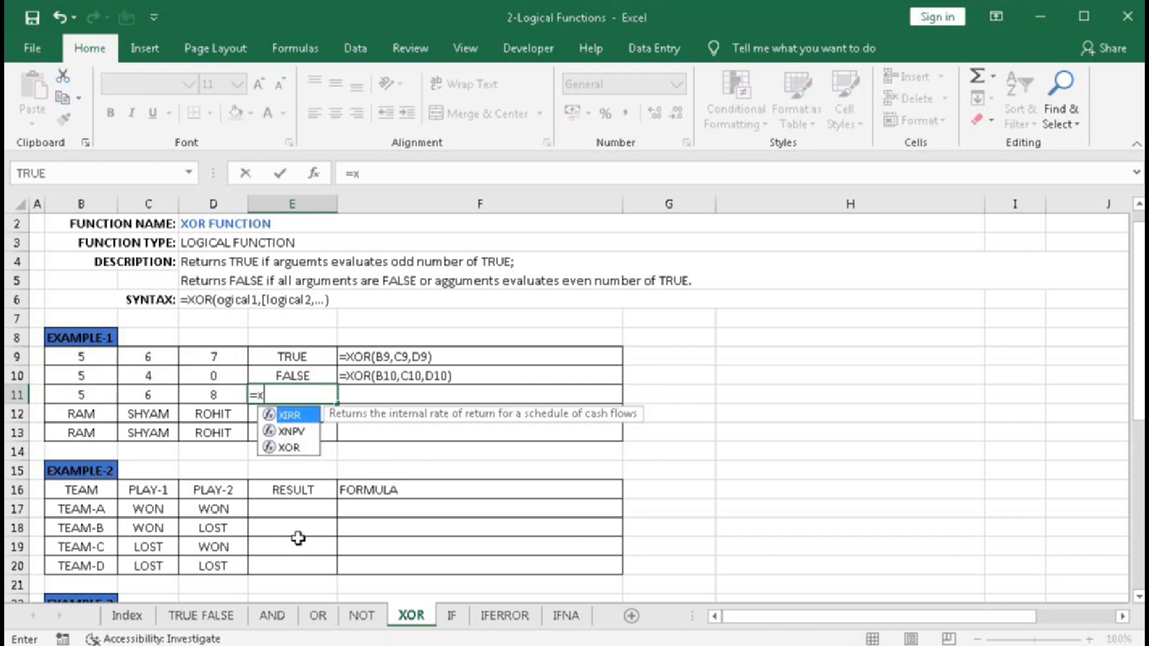
key(Down)
key(Down)
key(Tab)
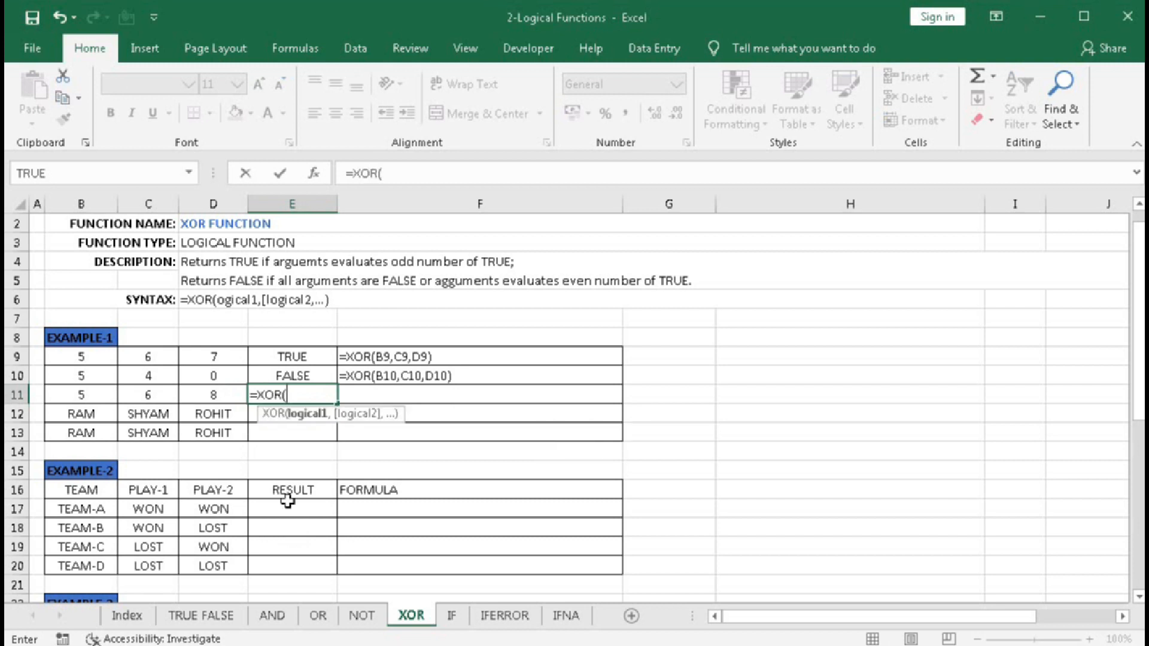
click(104, 393)
text(=)
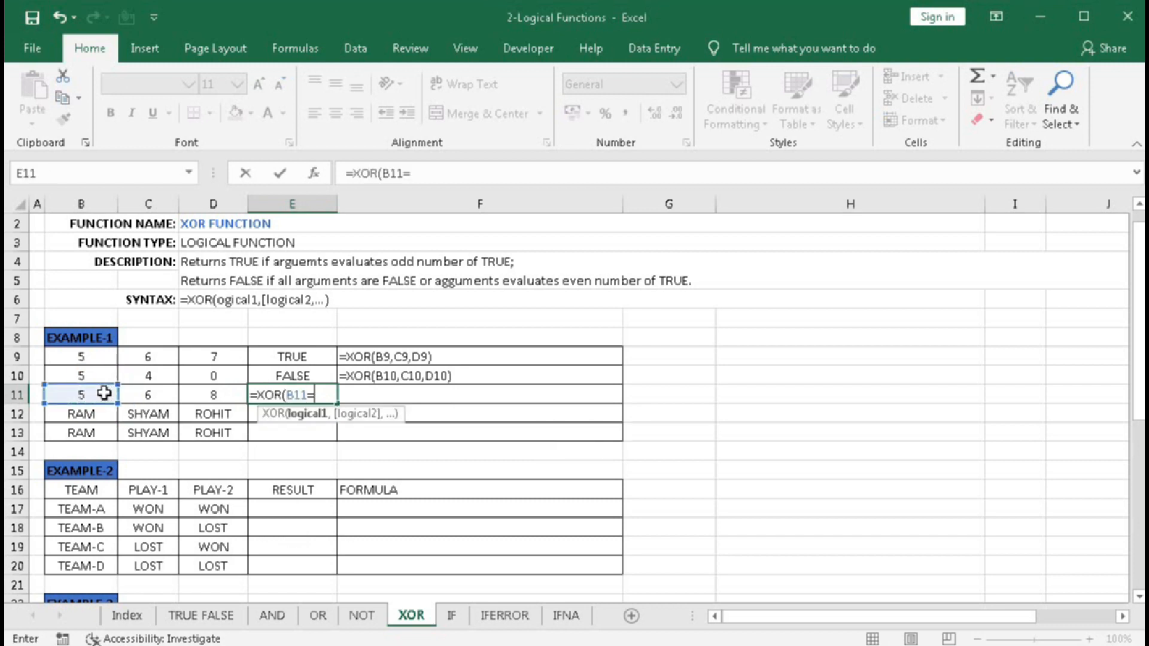
text(5,)
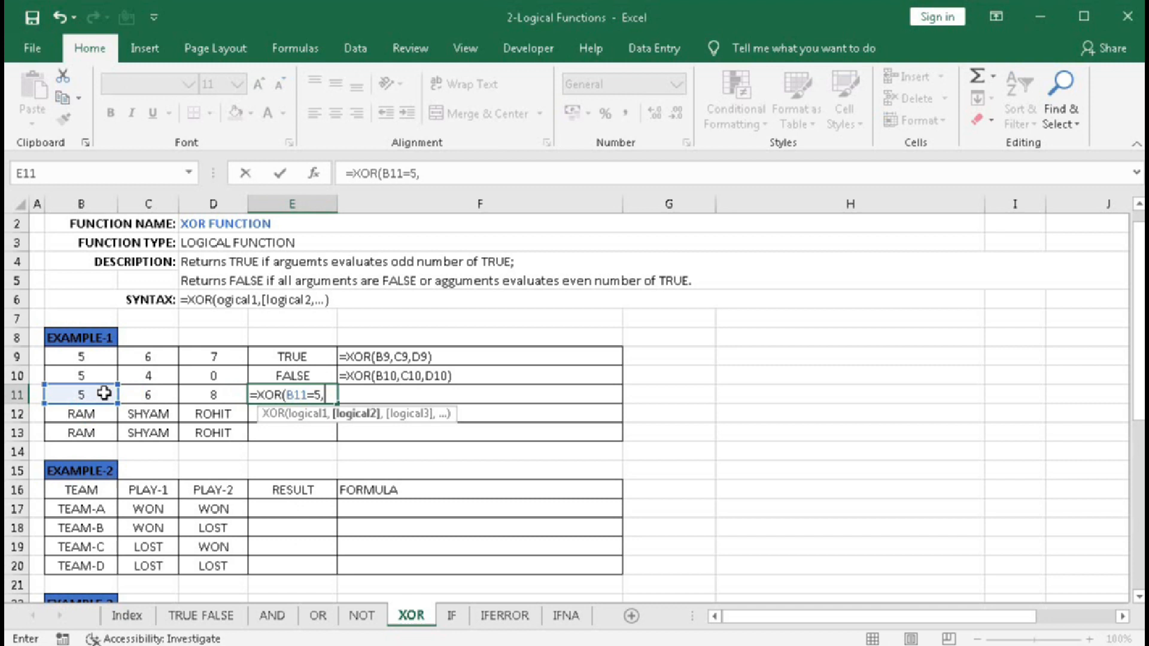
click(150, 392)
text(=)
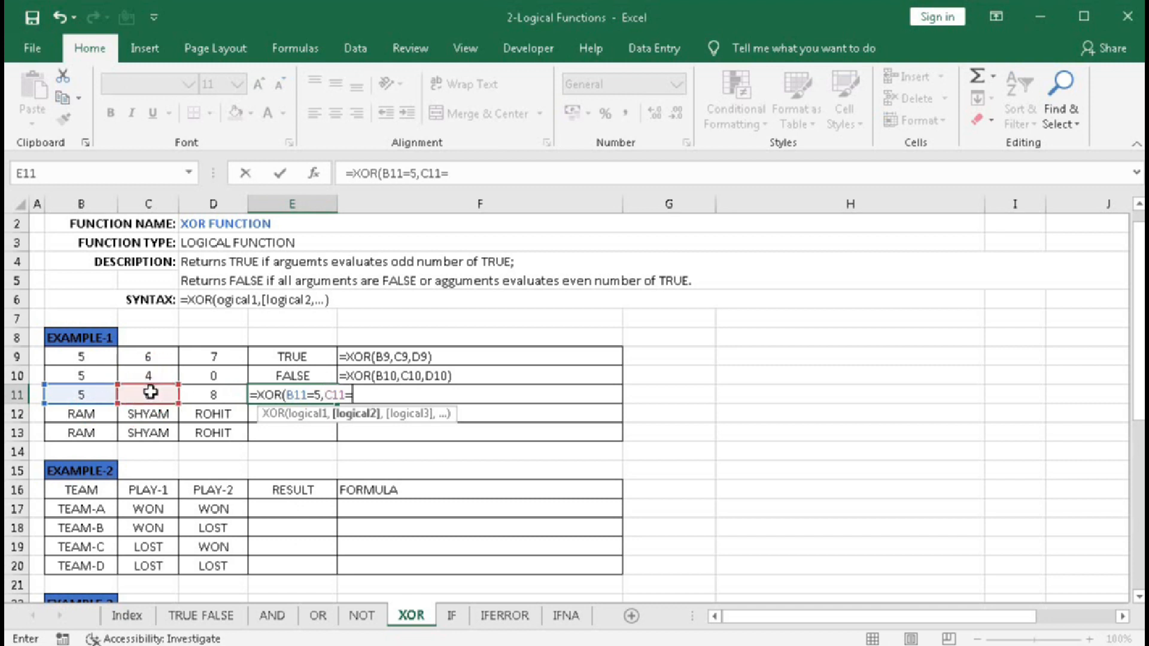
text(6,)
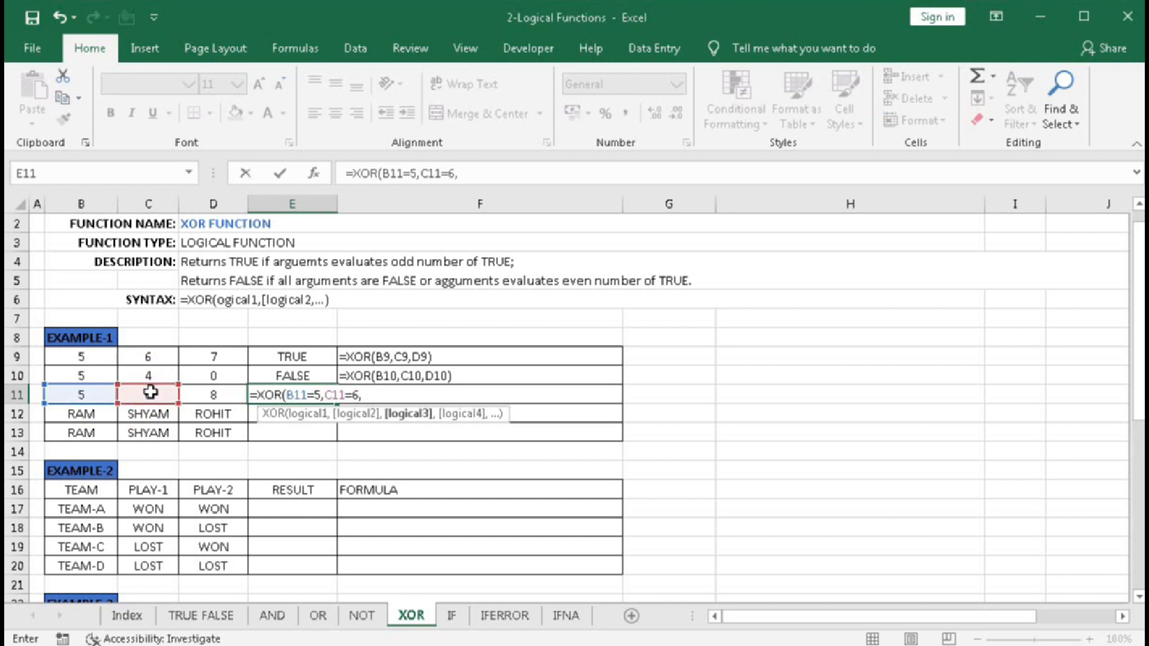
click(223, 393)
text(=)
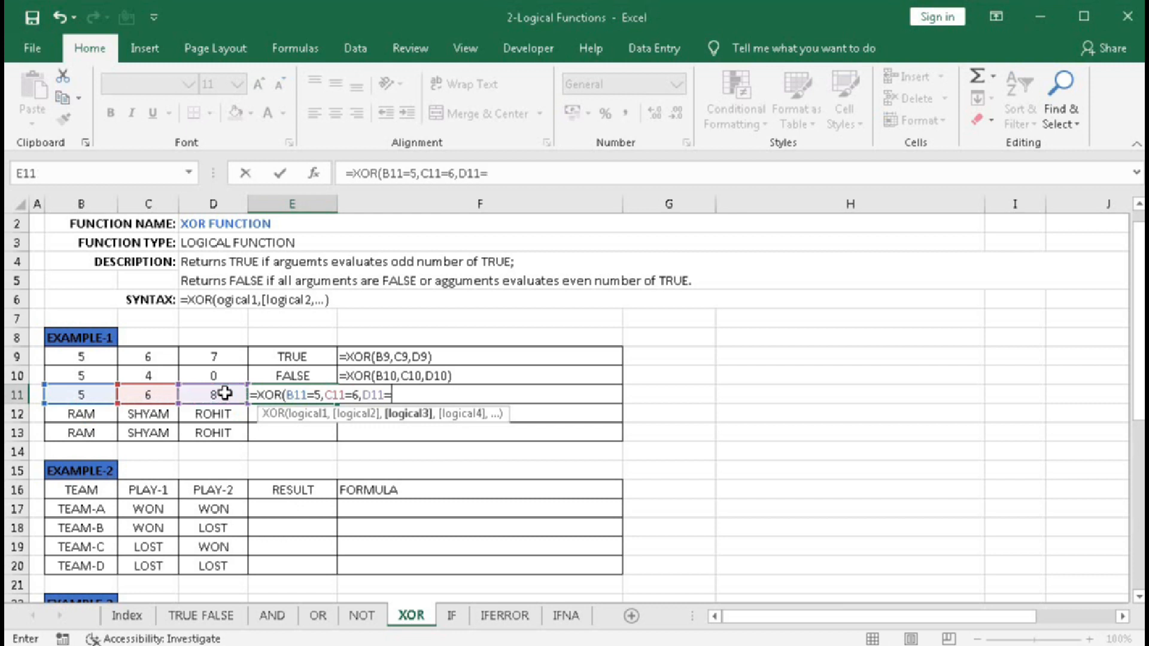
text(7)
Step: Highlight each logical argument of the E11 formula in turn, and complete it as =XOR(B11=5,C11=6,D11=7)
click(303, 414)
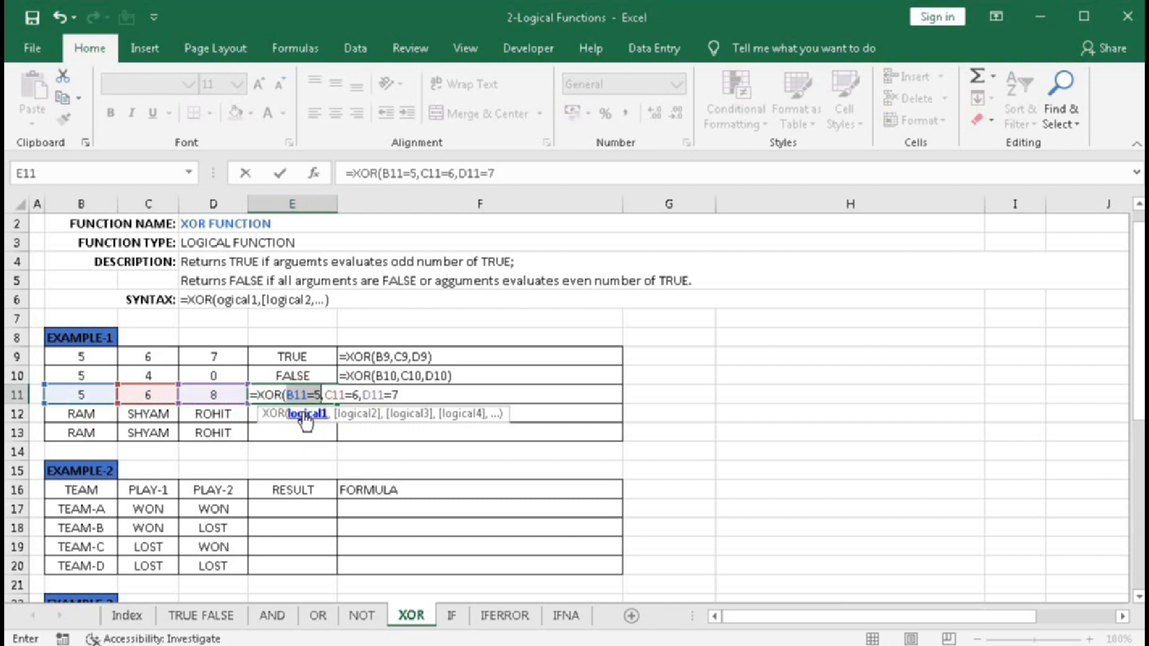
click(355, 413)
click(409, 413)
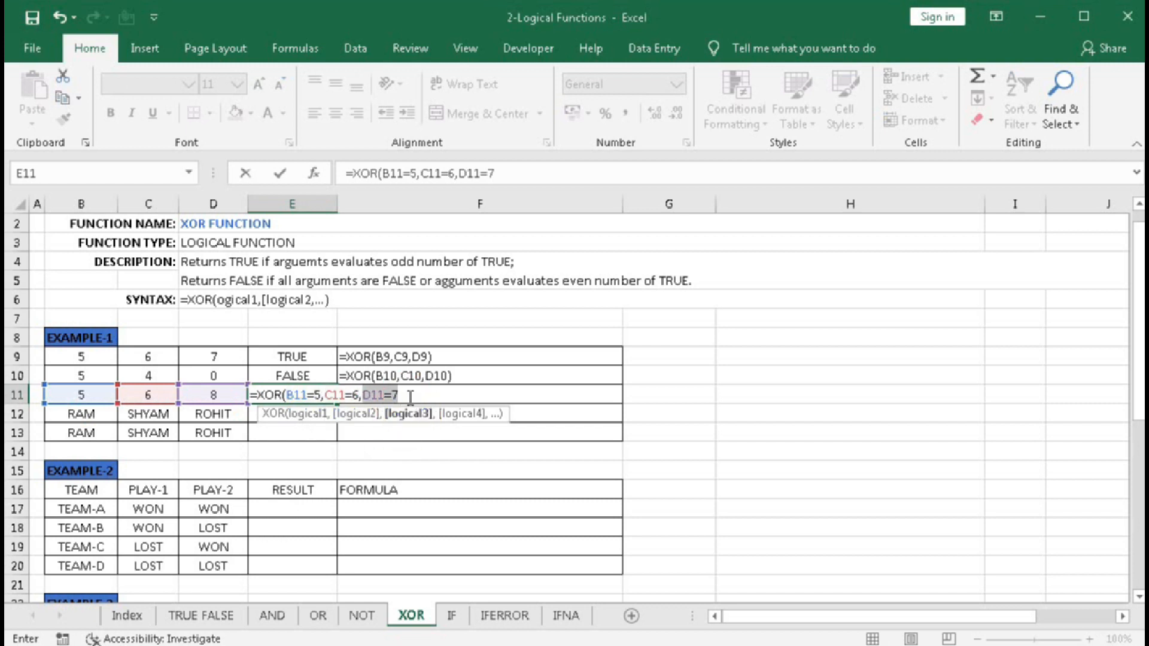
click(410, 397)
text())
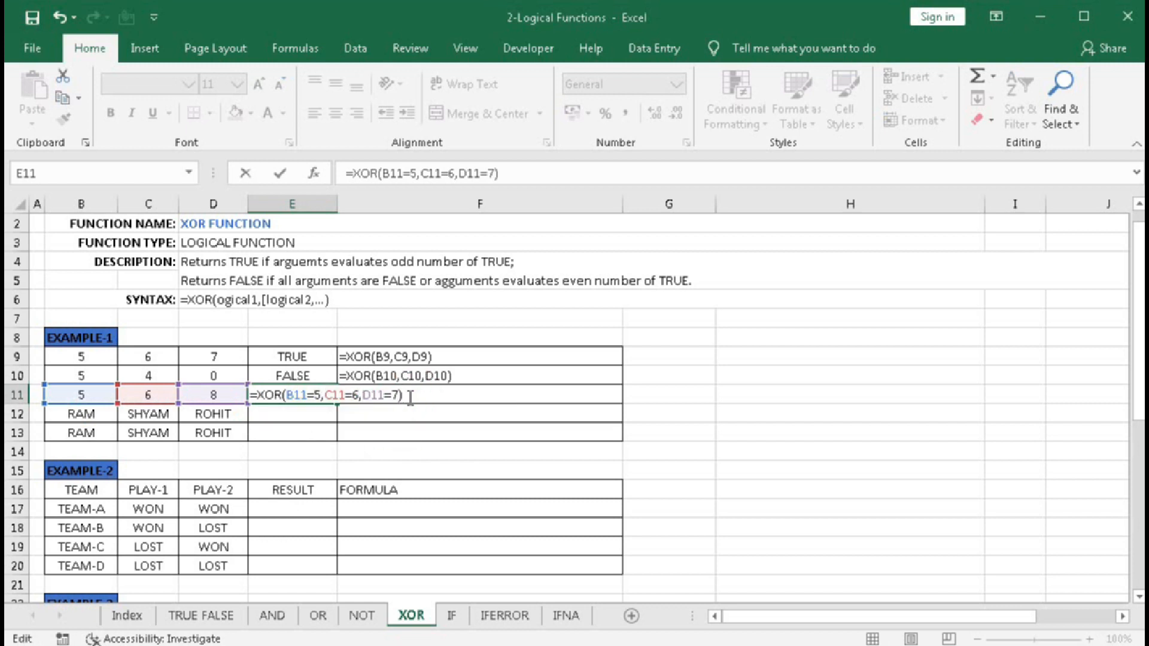
key(Return)
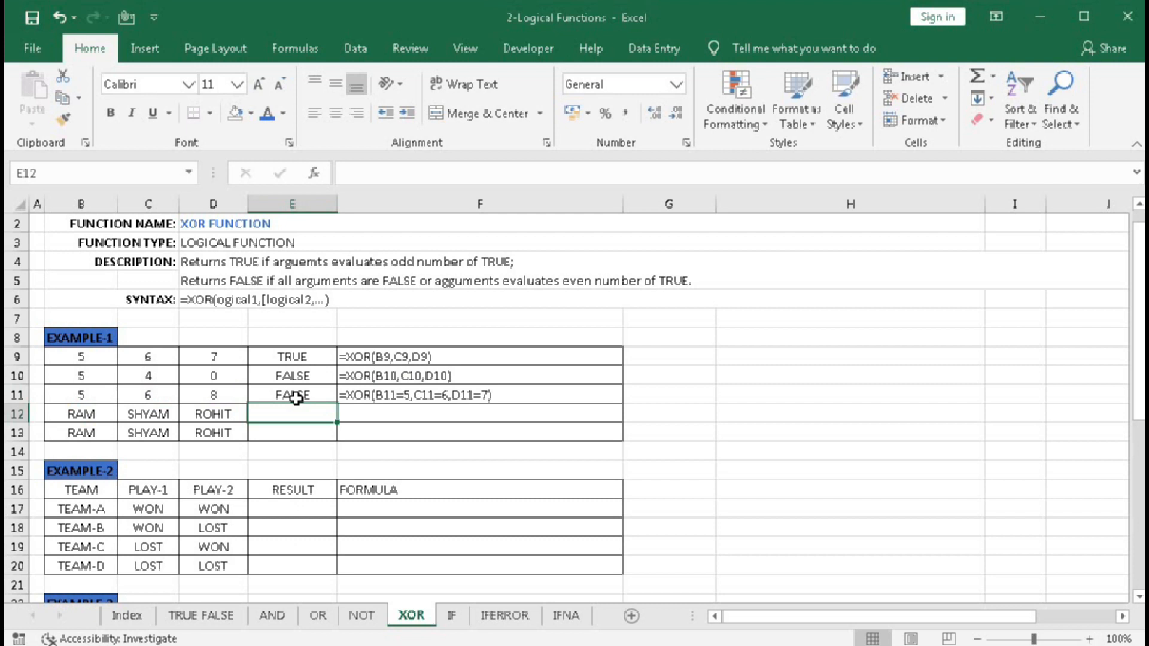
Step: Evaluate each of the three logical arguments inside the E11 formula in turn, and leave the cell without keeping the evaluated values
click(296, 395)
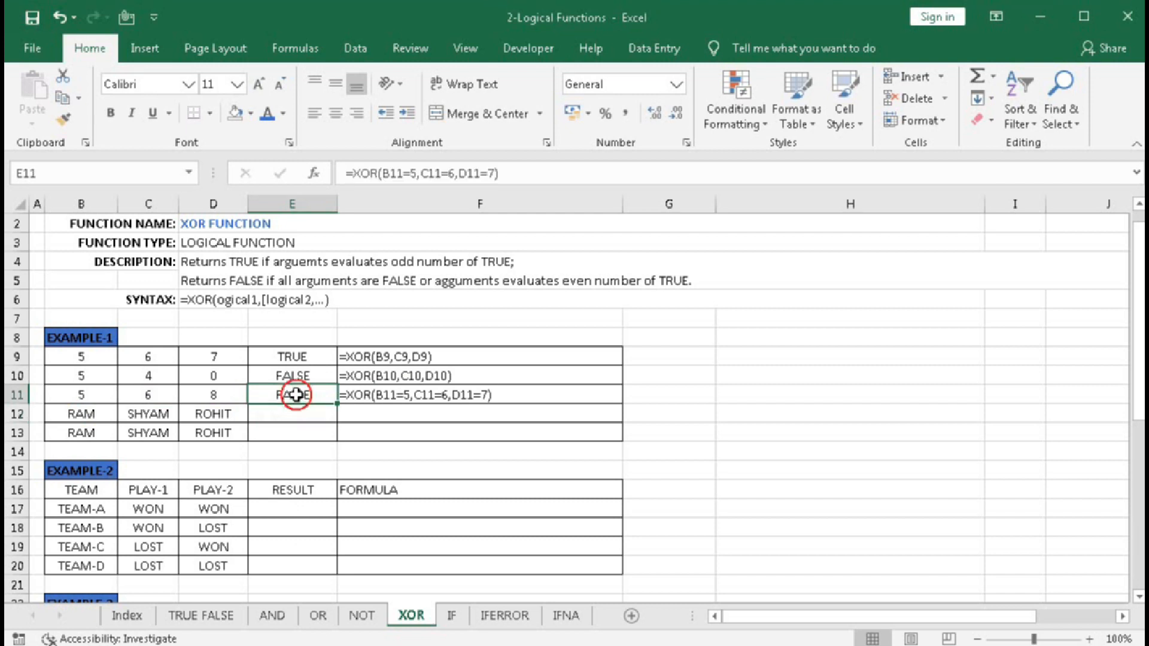
double_click(296, 395)
click(306, 414)
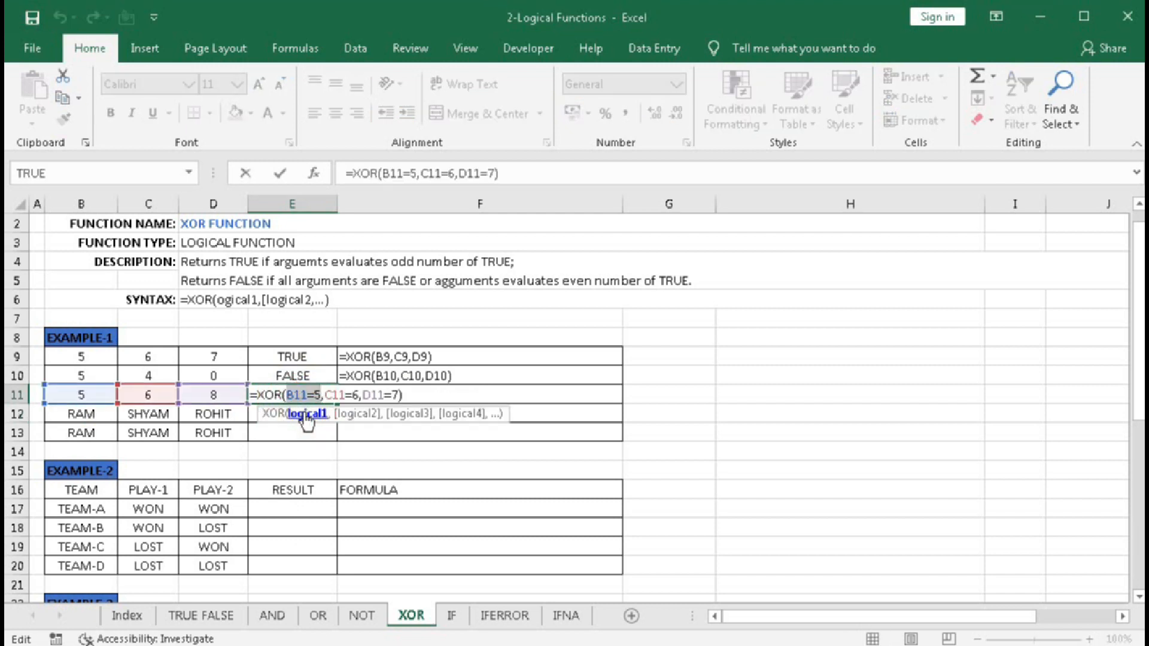
key(F9)
click(358, 413)
key(F9)
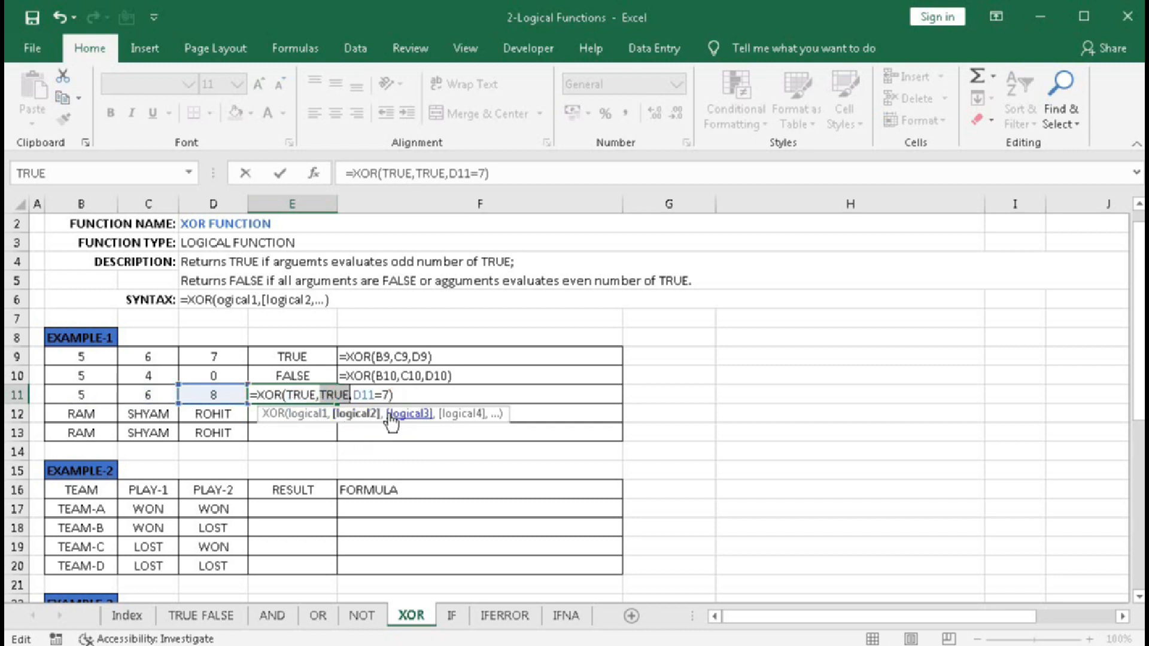
click(392, 414)
key(F9)
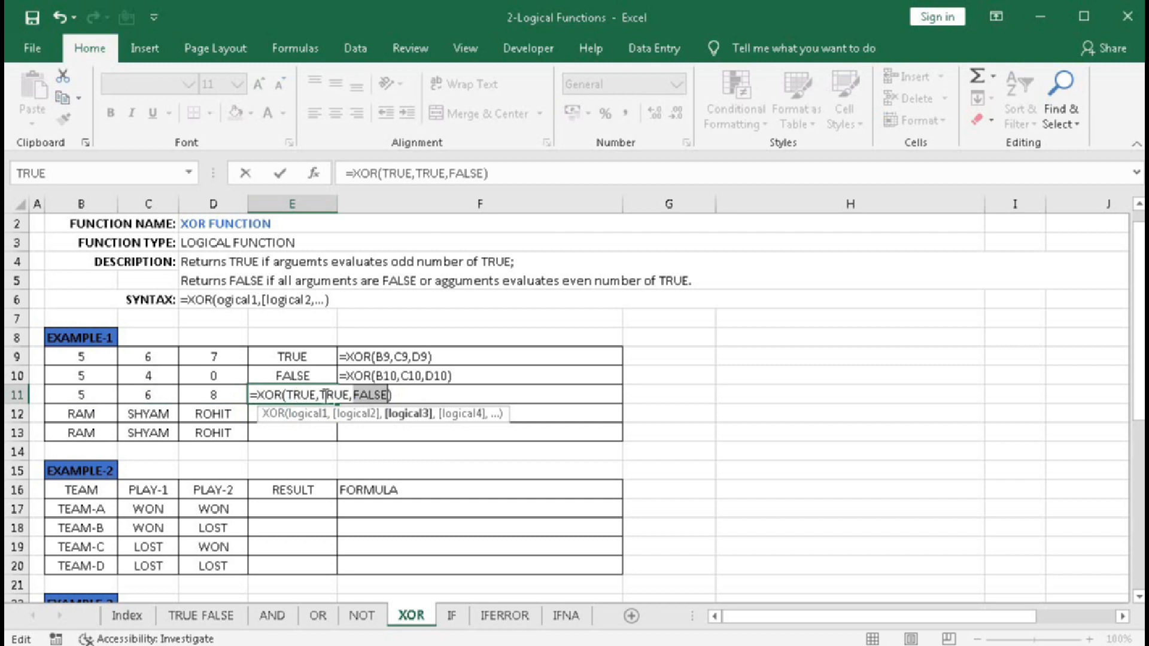
key(Escape)
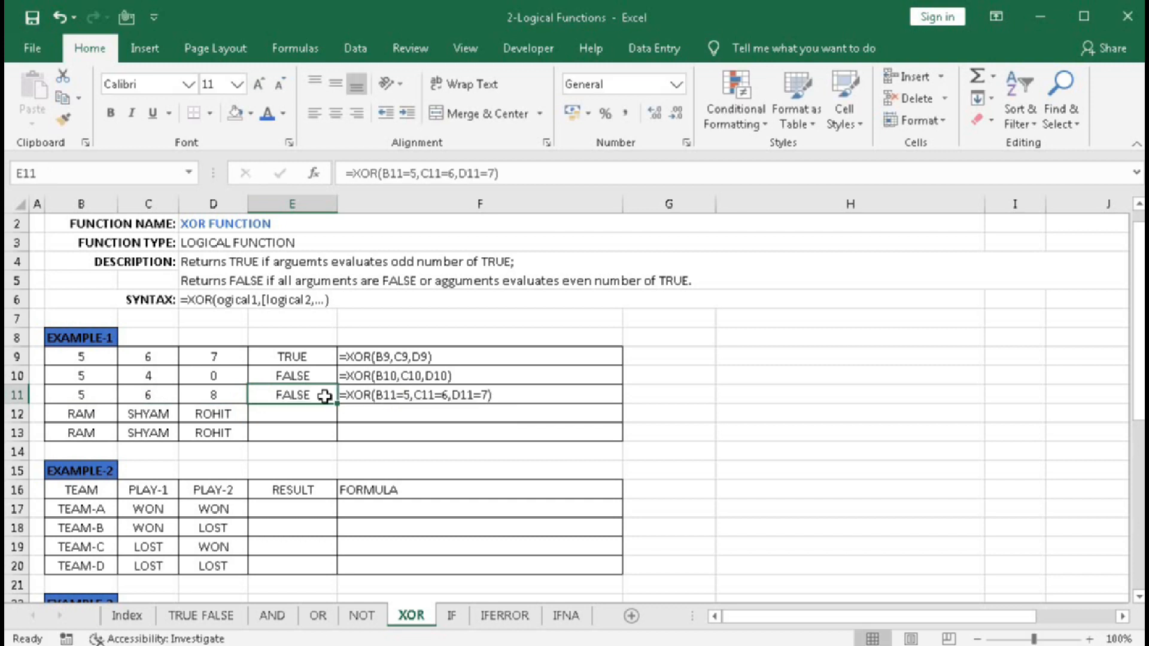
Step: Enter an XOR formula in cell E12 testing whether B12, C12 and D12 each equal the name shown in that cell
click(313, 414)
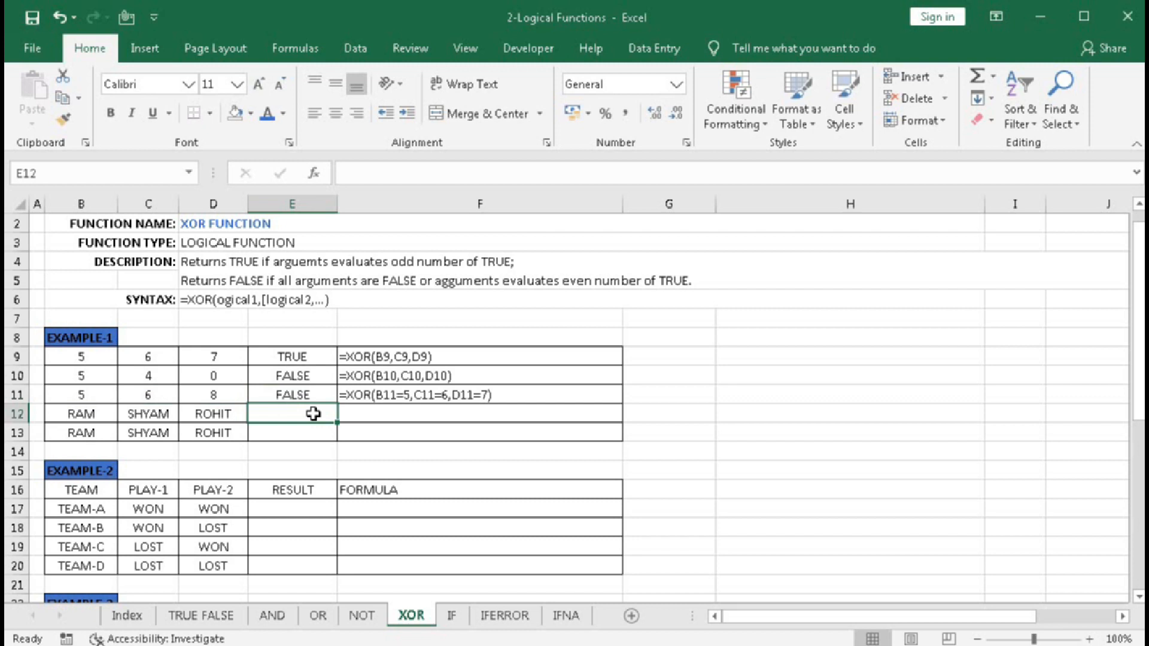
text(=)
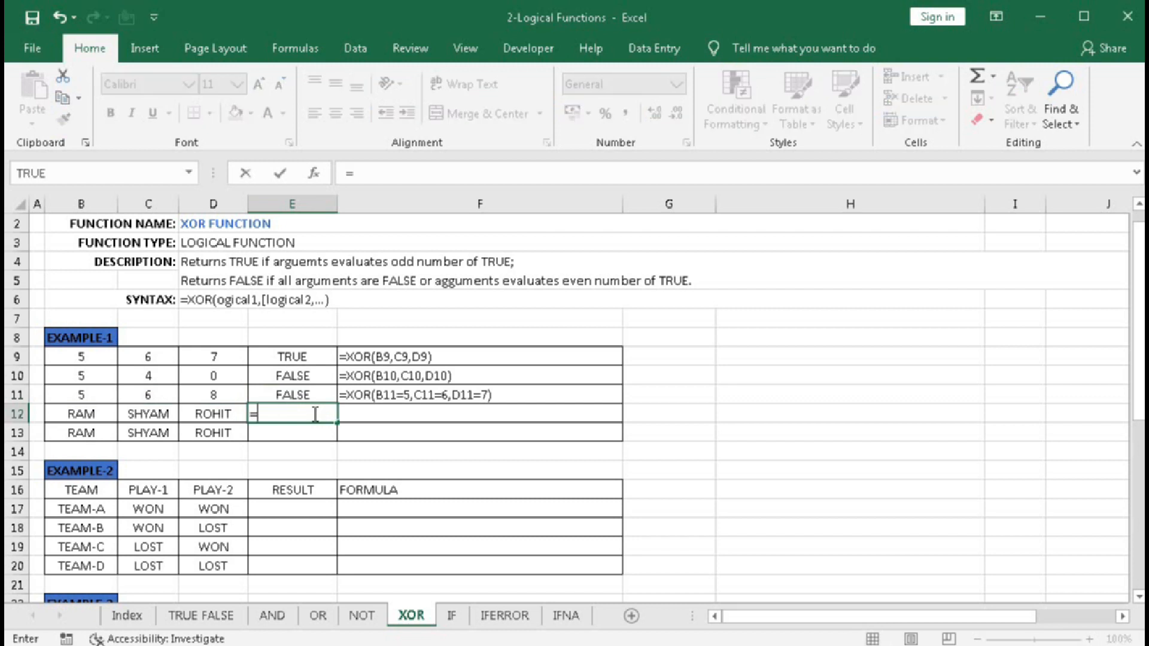
text(xo)
key(Tab)
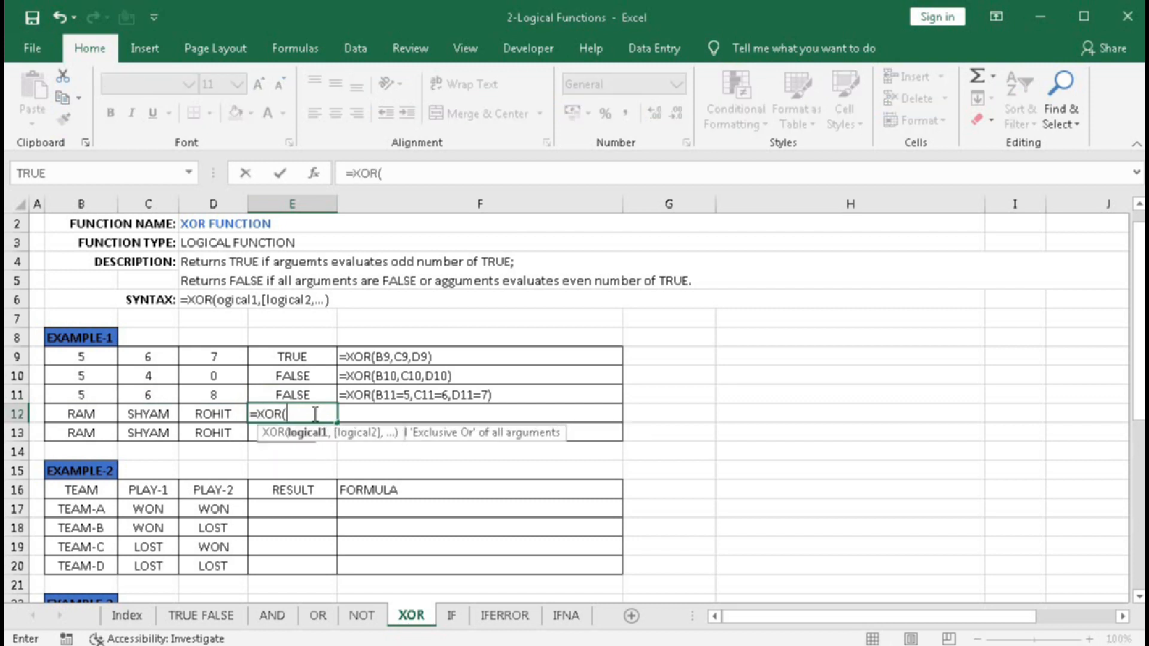
click(57, 417)
text(="RAM)
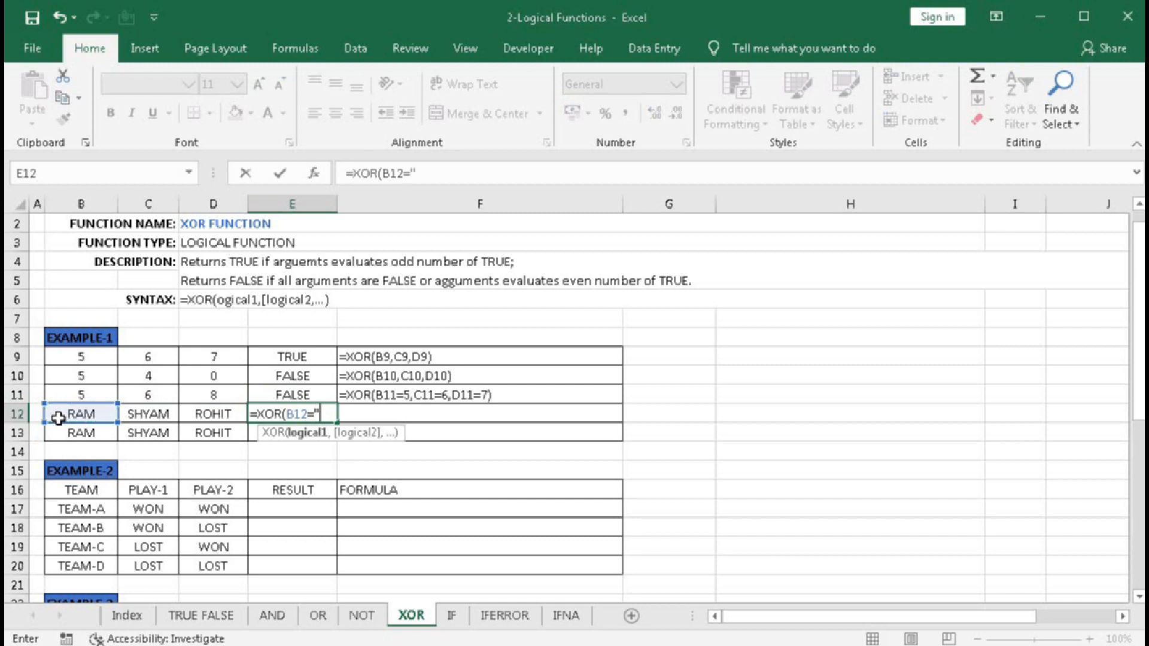
text(",)
click(143, 417)
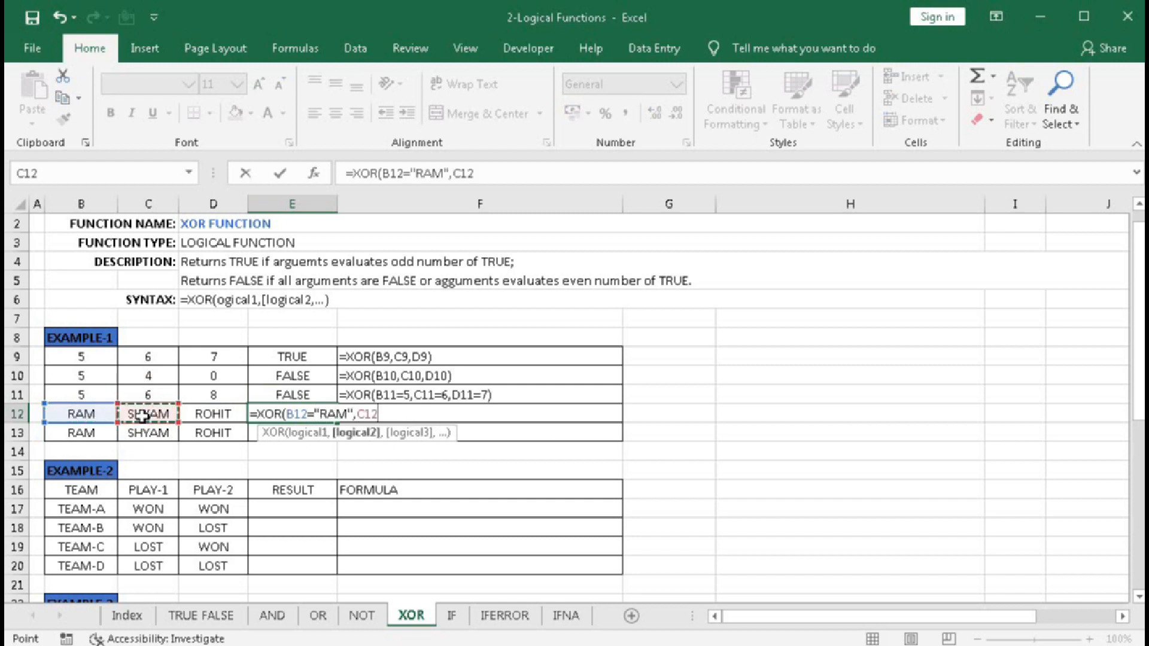
text(="S)
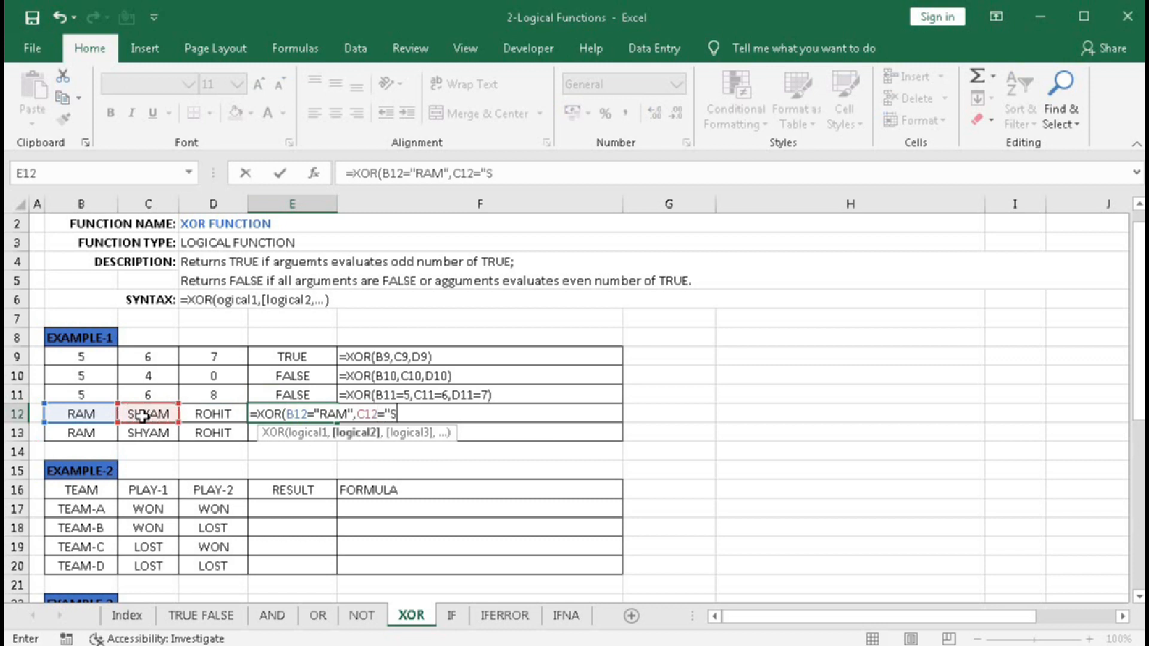
text(HYAM",)
click(193, 414)
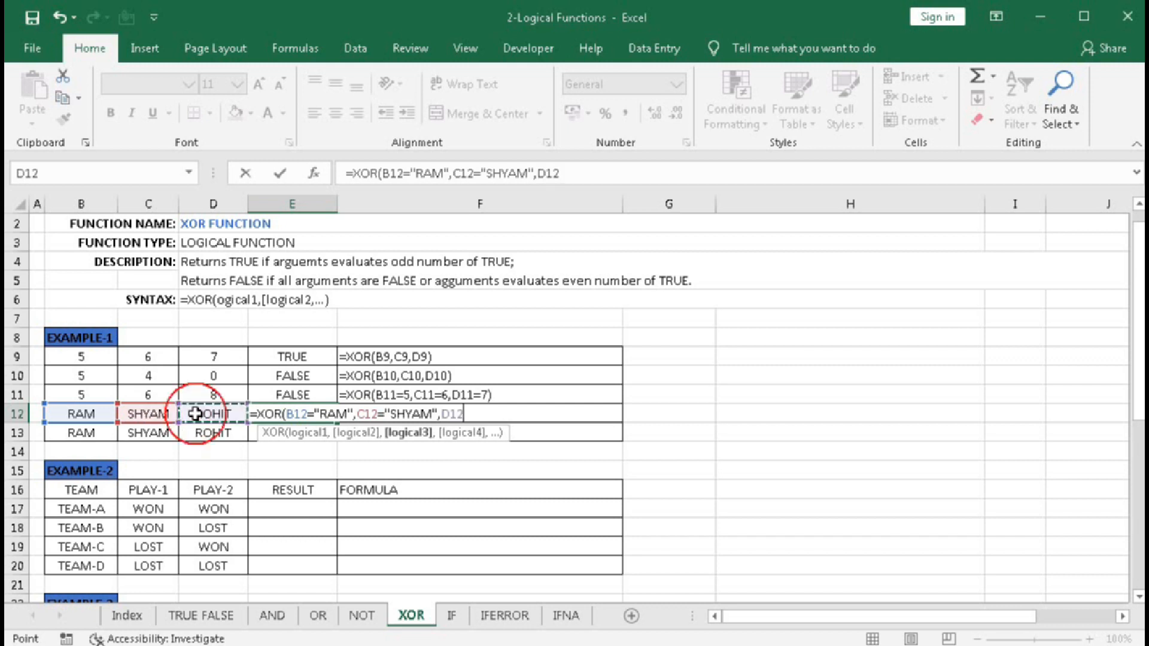
text(="ROHIT)
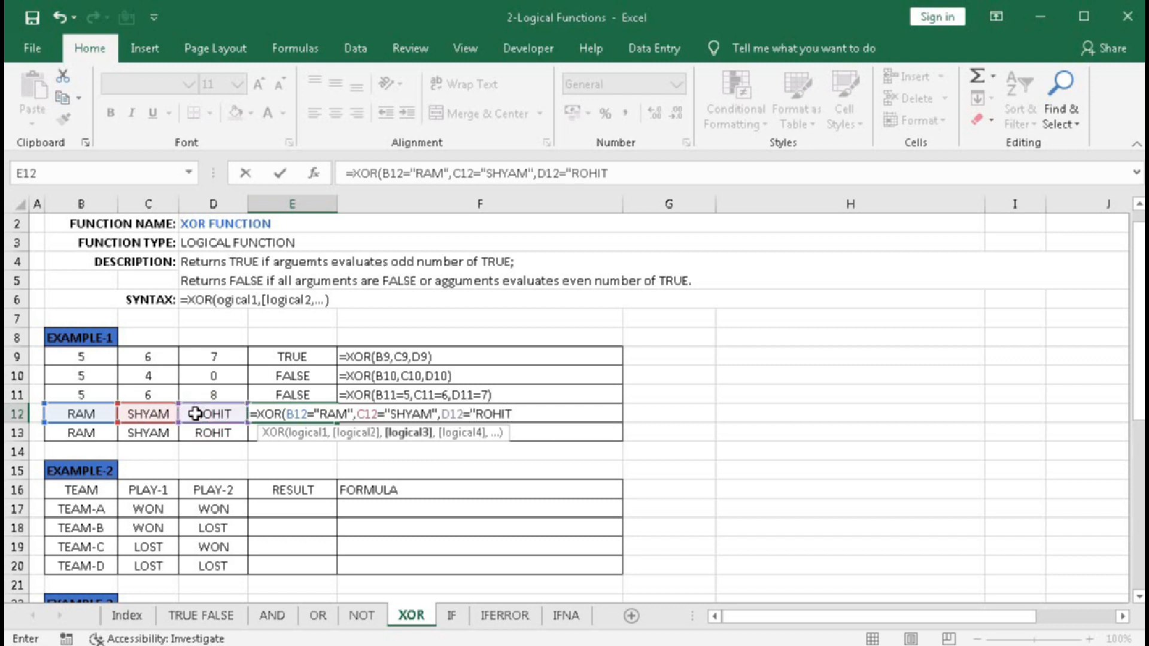
text("))
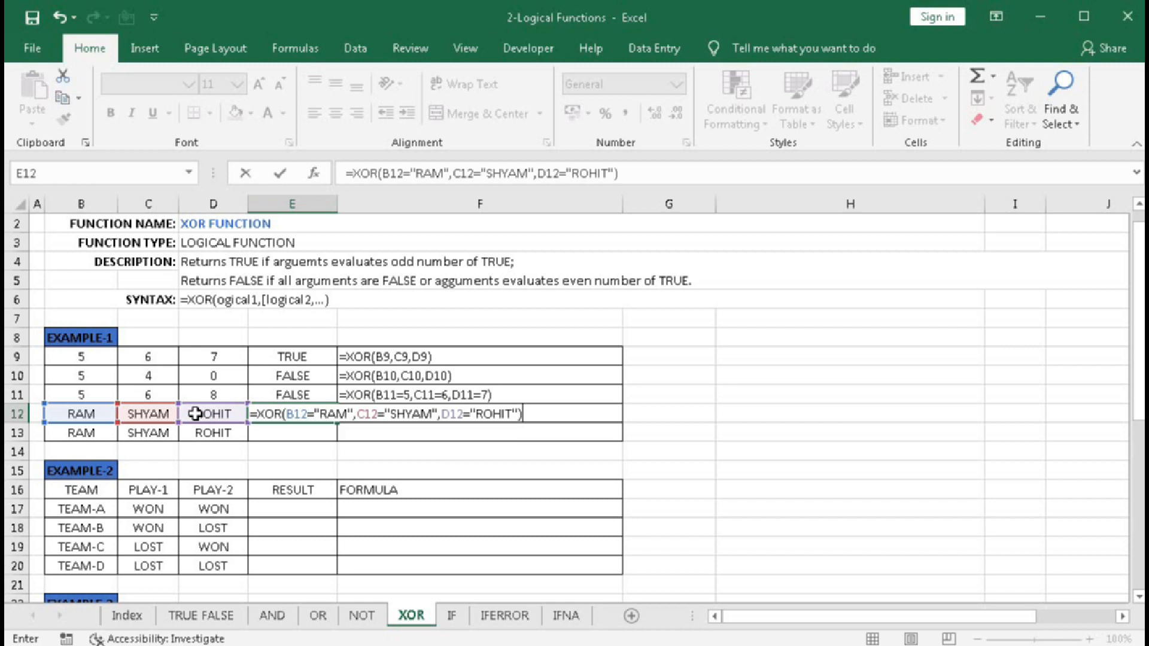
key(Return)
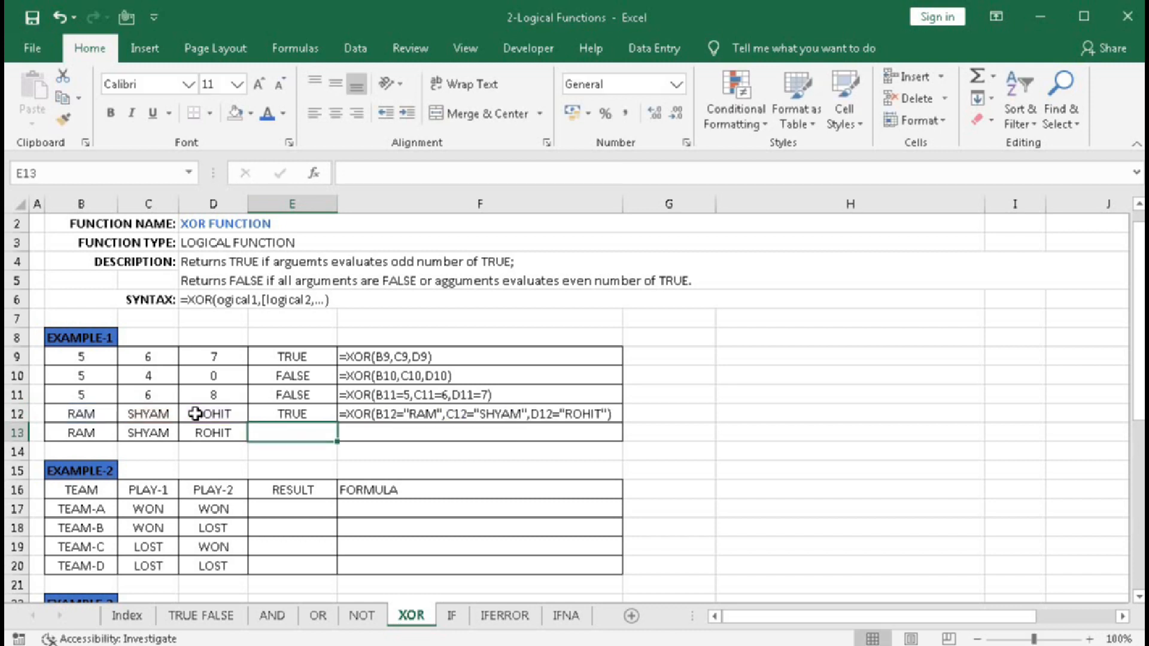
Step: Evaluate each of the three logical arguments inside the E12 formula in turn, and leave the cell without keeping the evaluated values
double_click(278, 416)
click(307, 432)
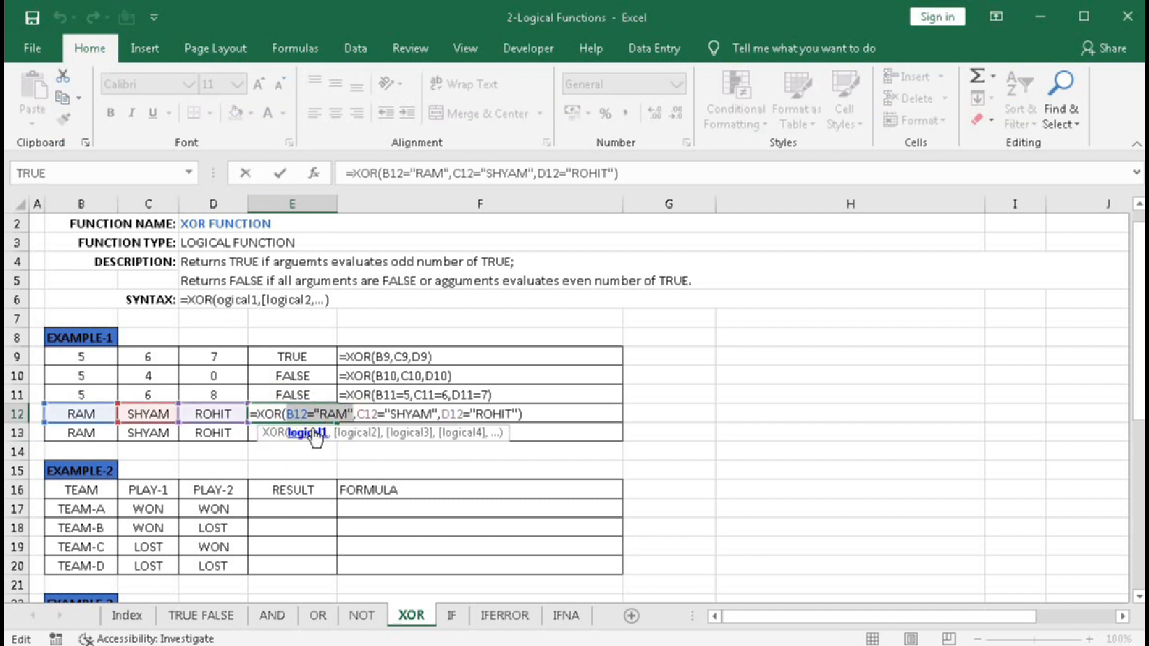
key(F9)
click(357, 432)
key(F9)
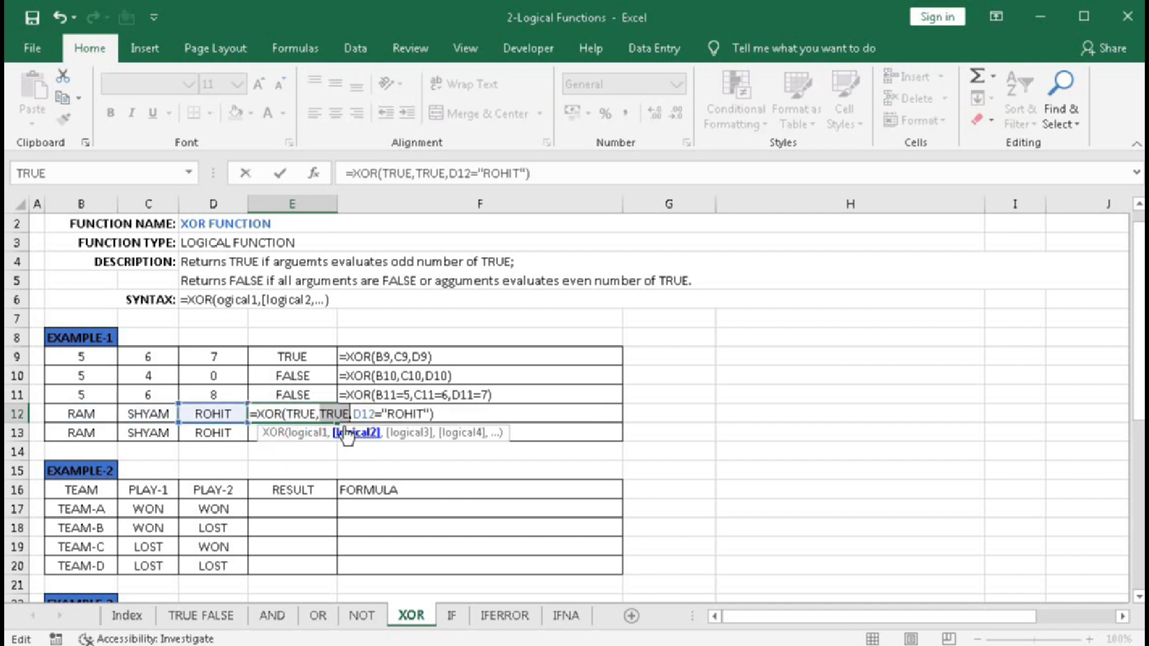
click(408, 432)
key(F9)
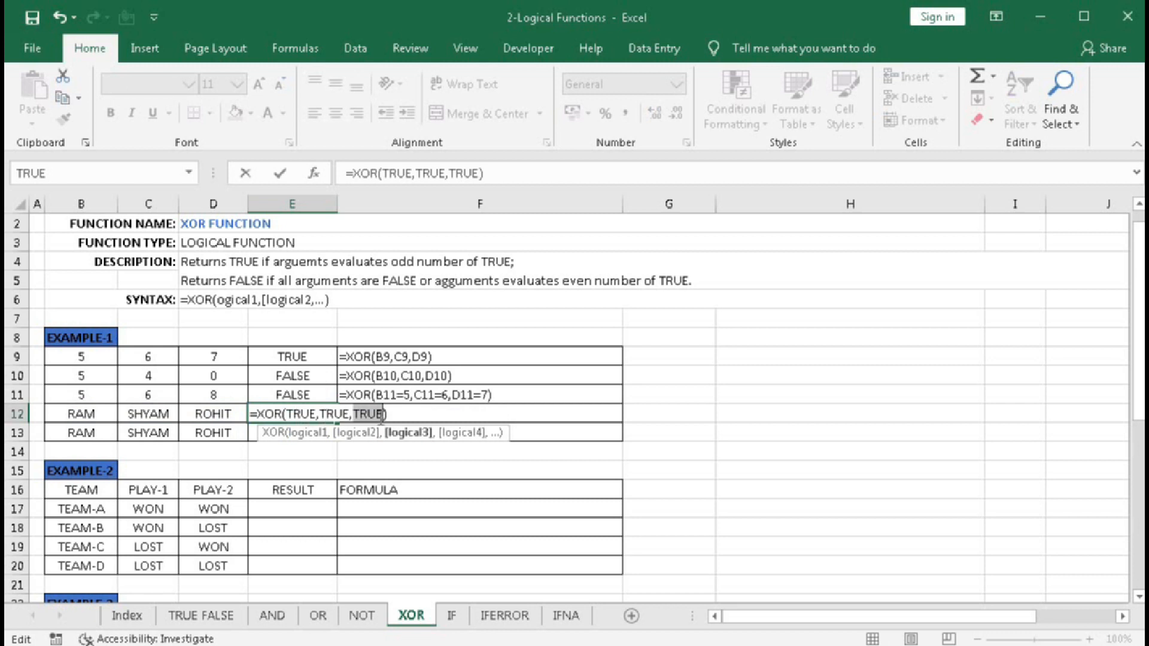
key(Escape)
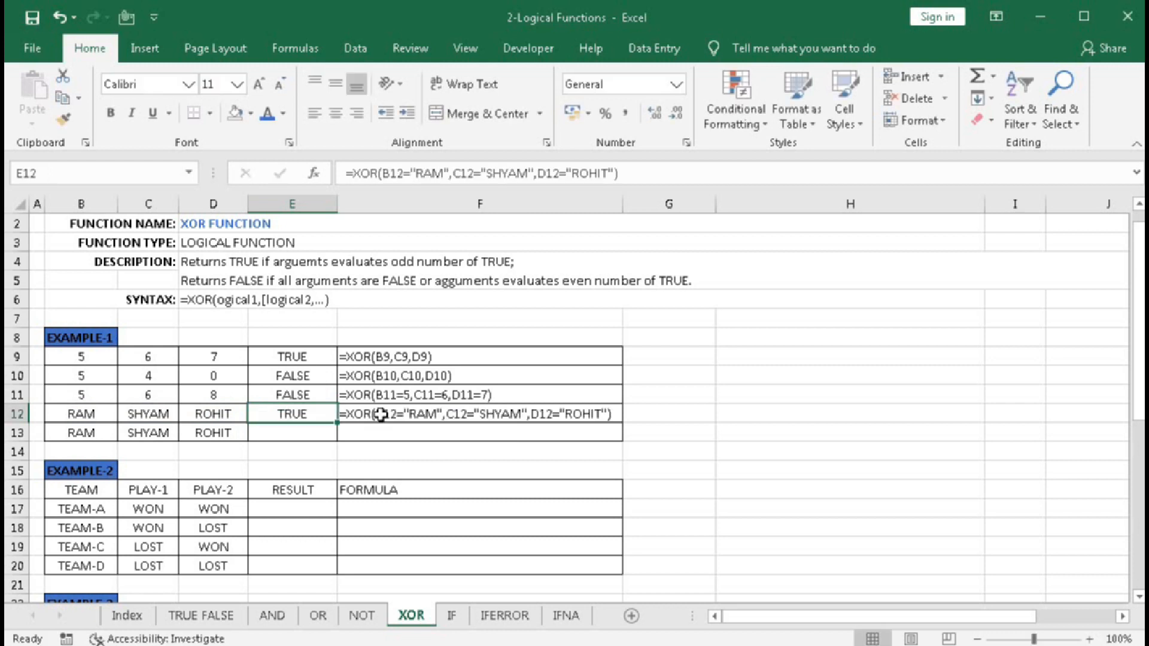
Step: Enter the formula =XOR(B13=1,C13=2,D13=3) in cell E13 for the last row of Example-1
click(272, 435)
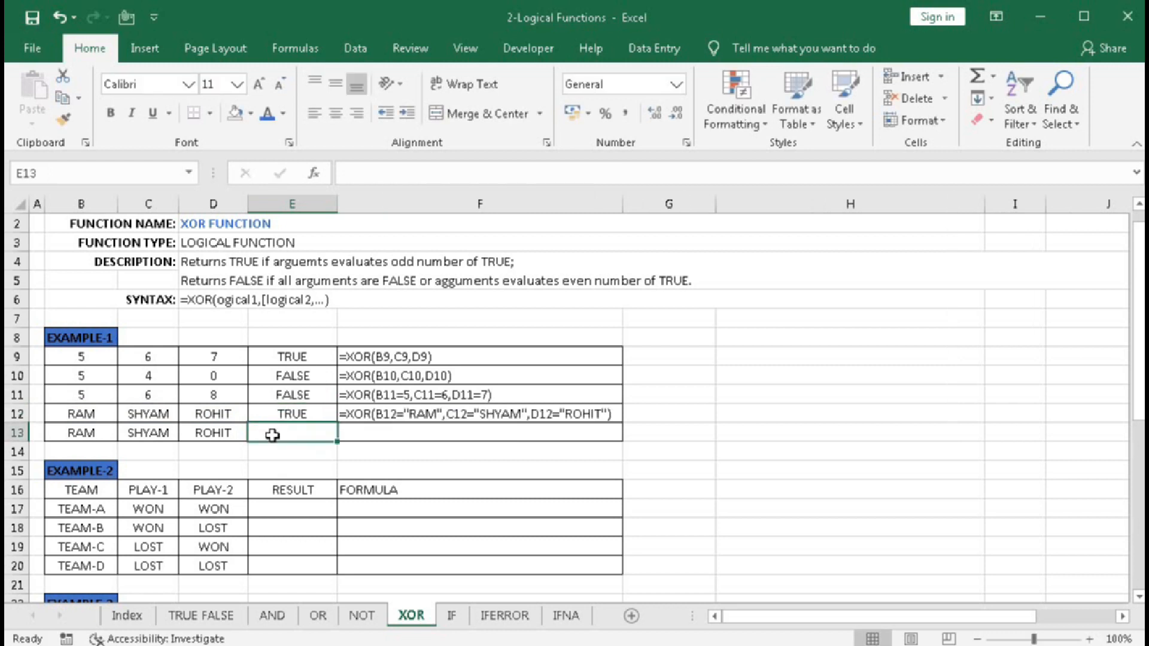
text(=xo)
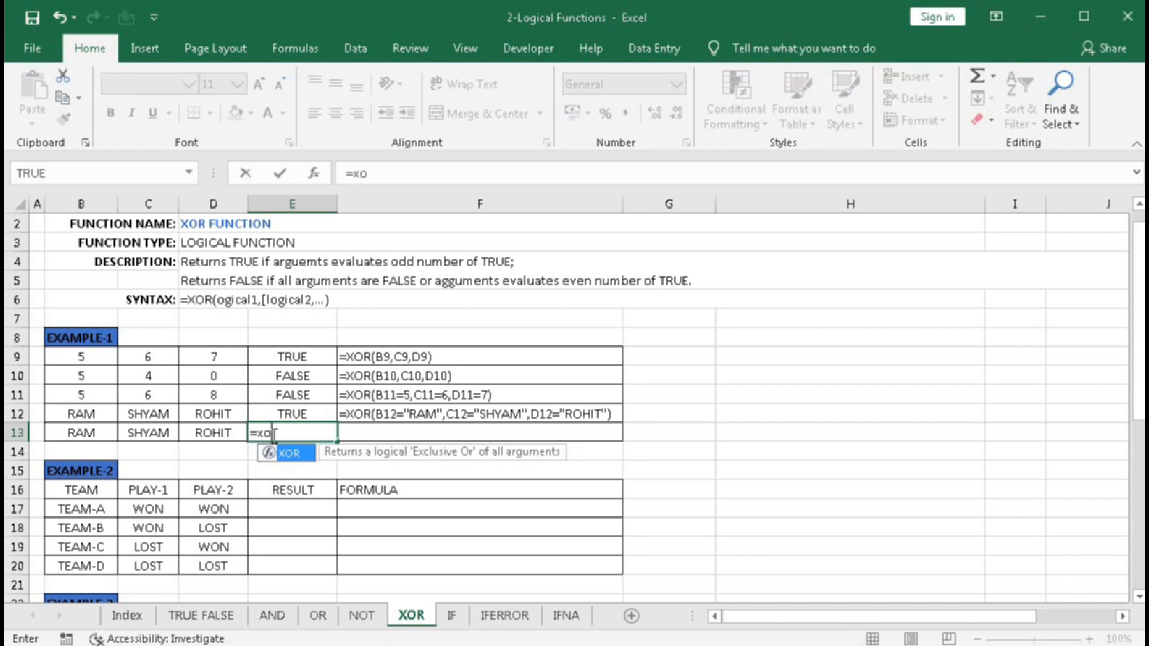
key(Tab)
click(83, 433)
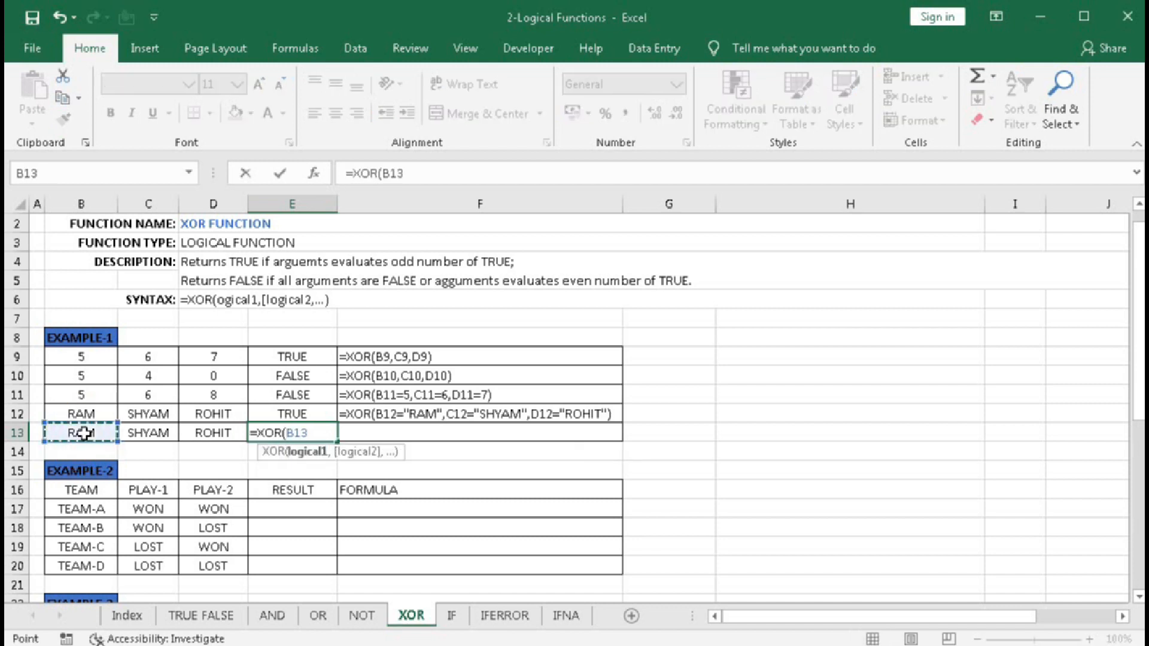
text(=1)
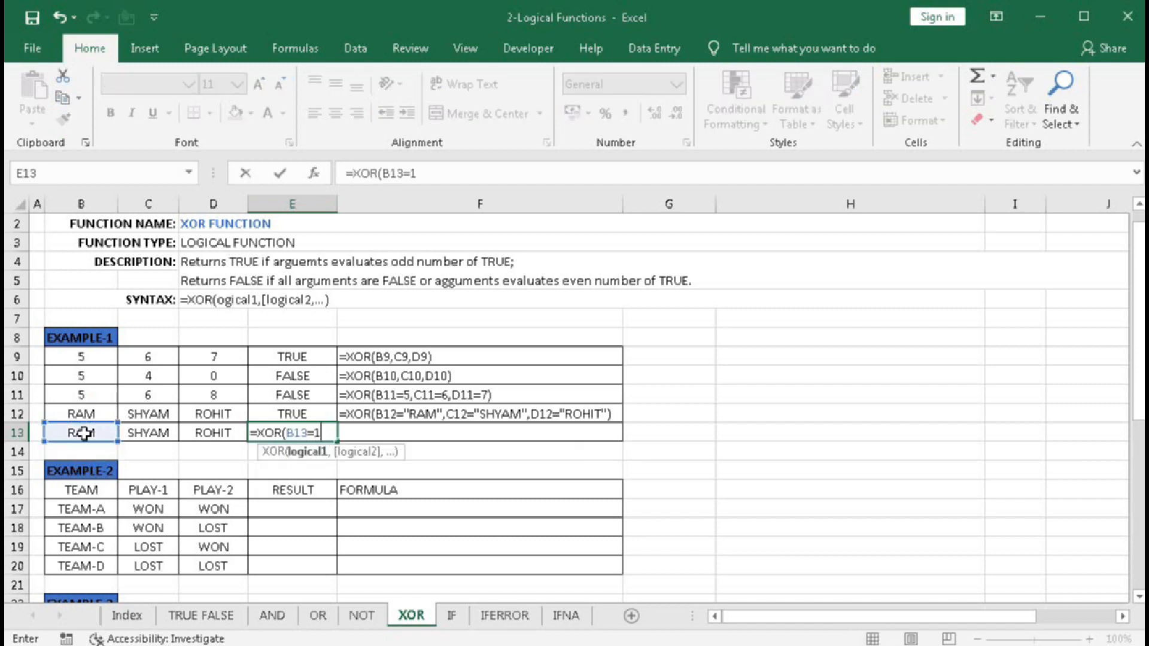
text(,)
click(140, 432)
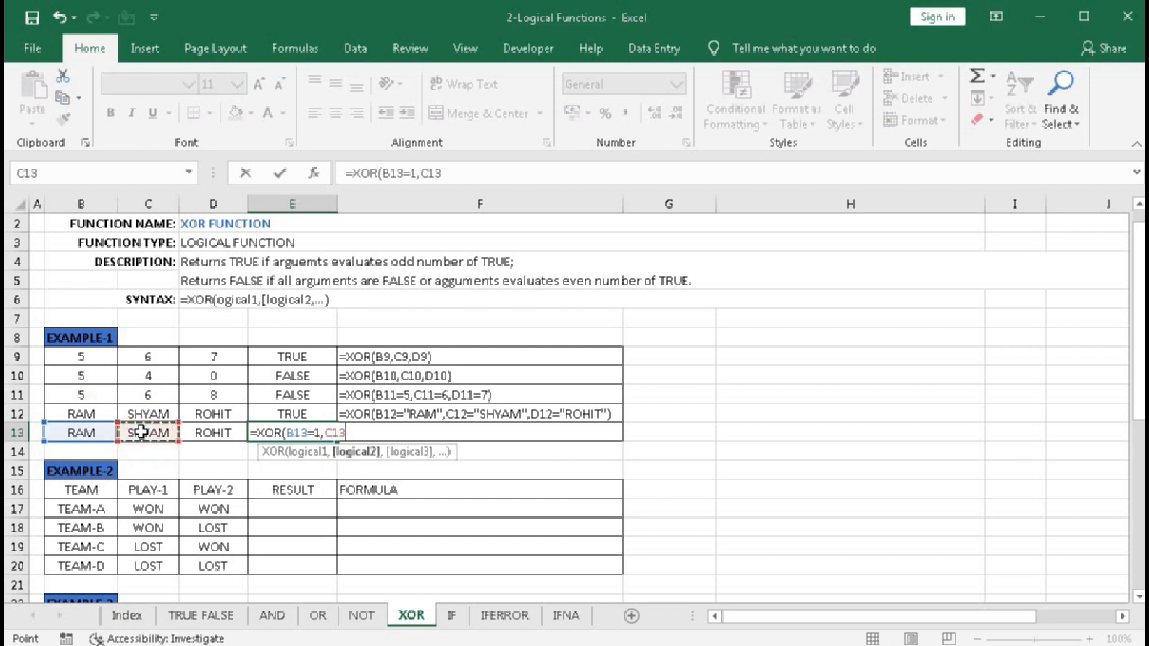
text(=2,)
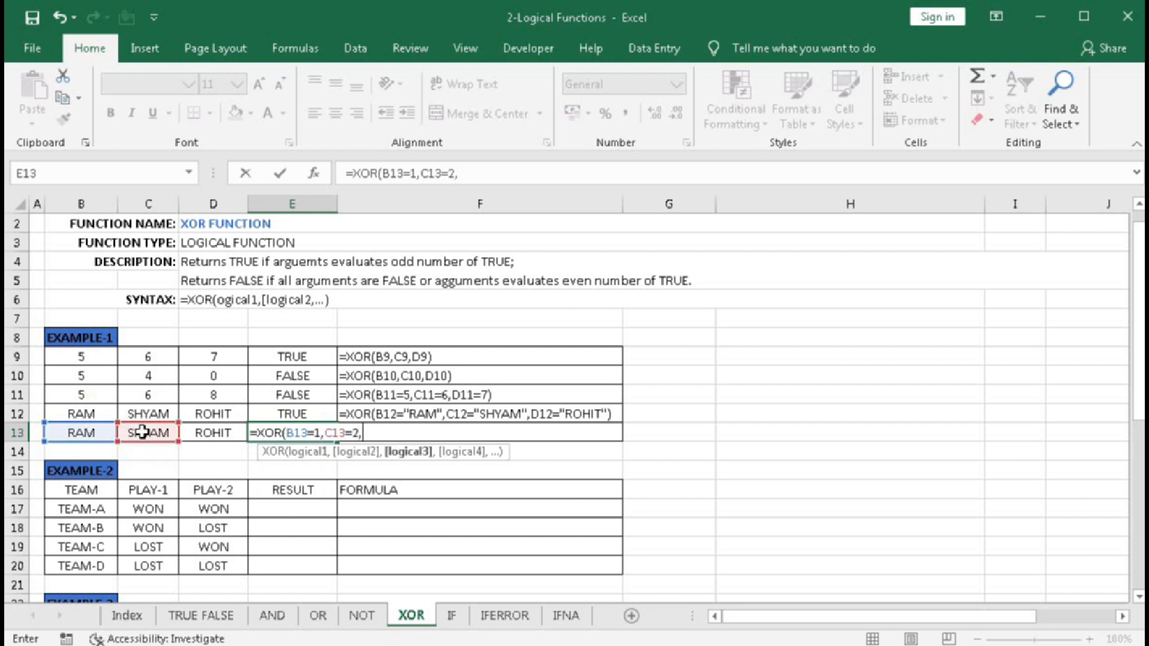
click(205, 431)
text(=)
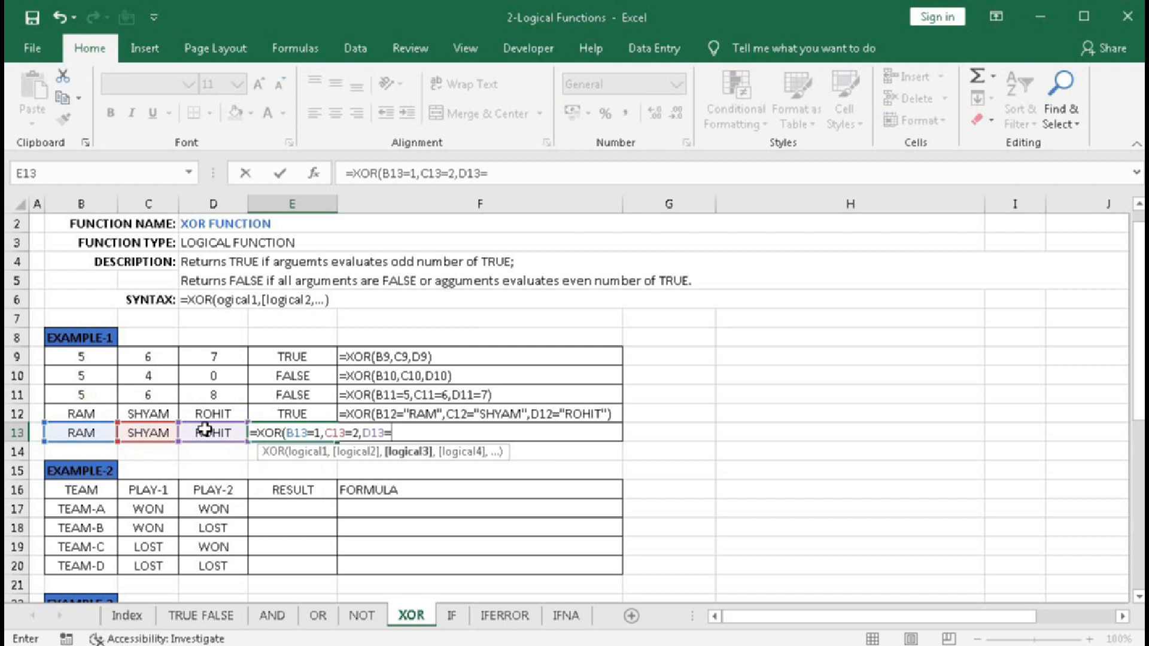
text(3))
key(Return)
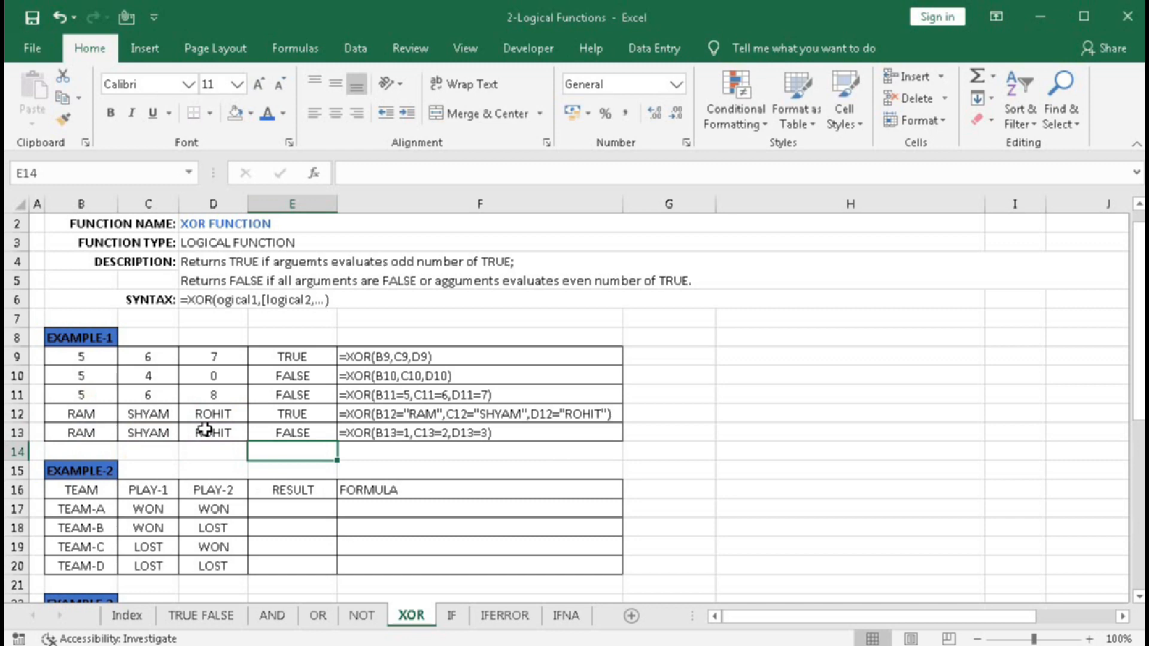
Step: Begin an XOR formula in E17 of Example-2 with C17="WON" as its first logical argument
scroll(205, 429, down, 2)
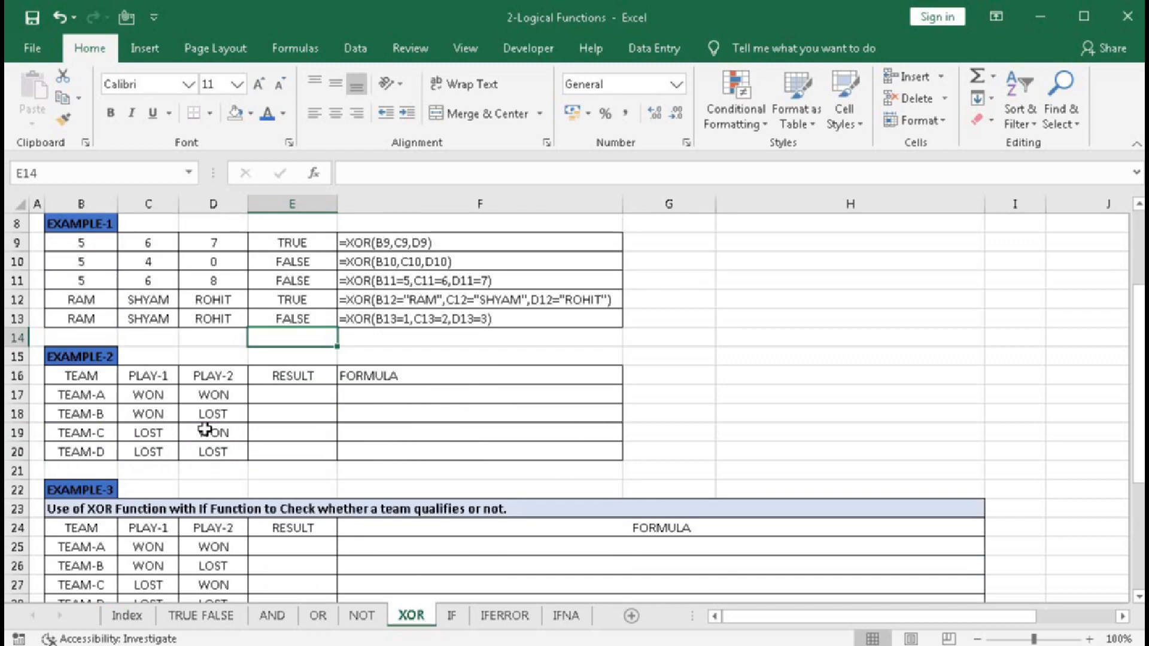
click(282, 392)
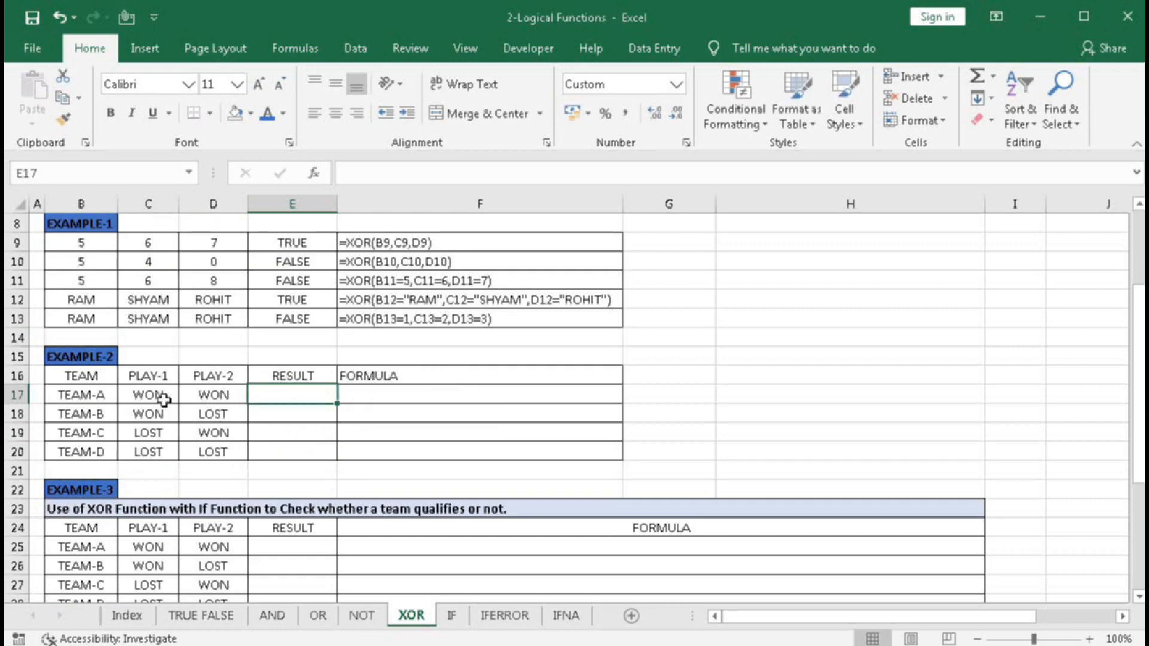
drag(151, 397, 193, 396)
click(279, 395)
text(=x)
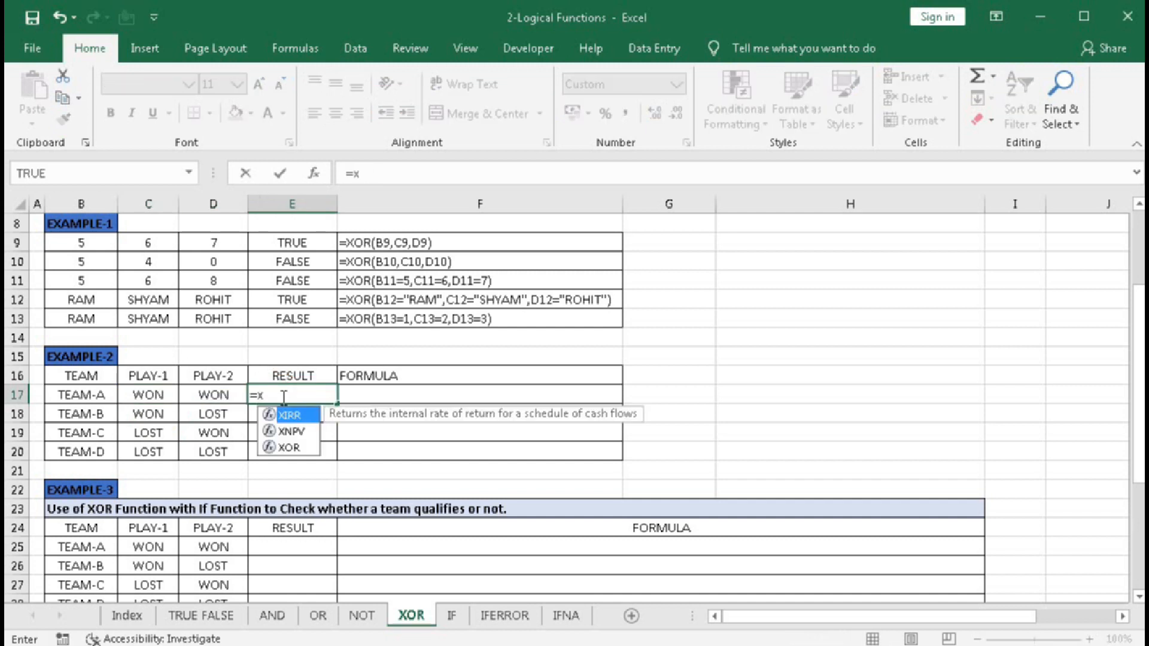
text(o)
key(Tab)
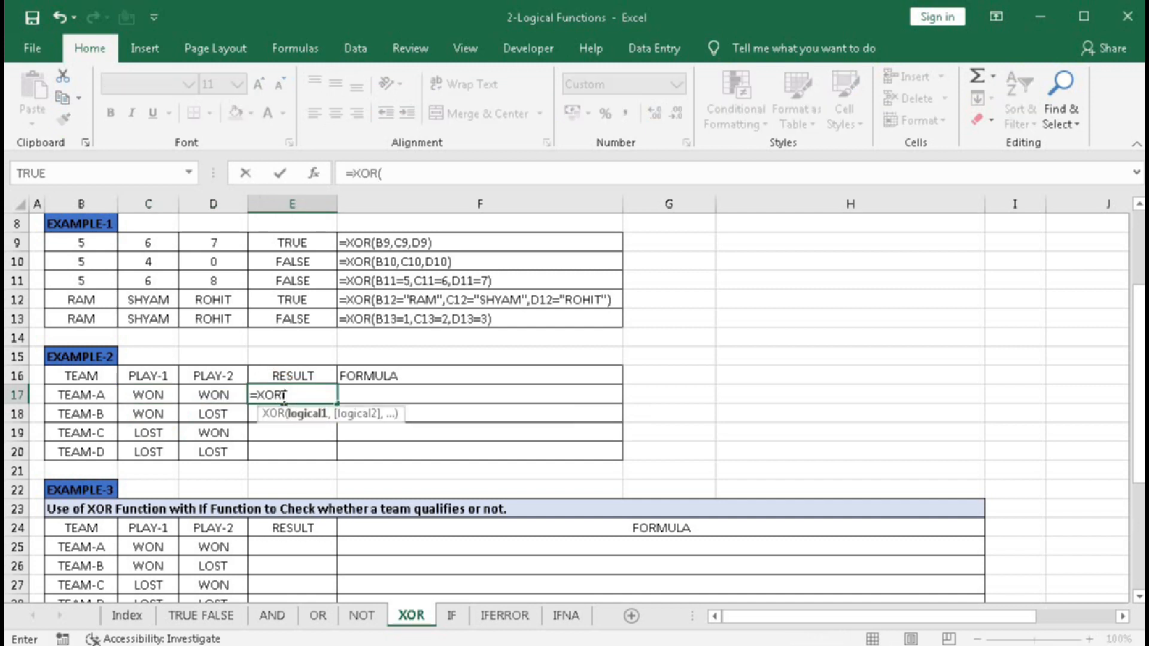
click(146, 395)
text(="WO)
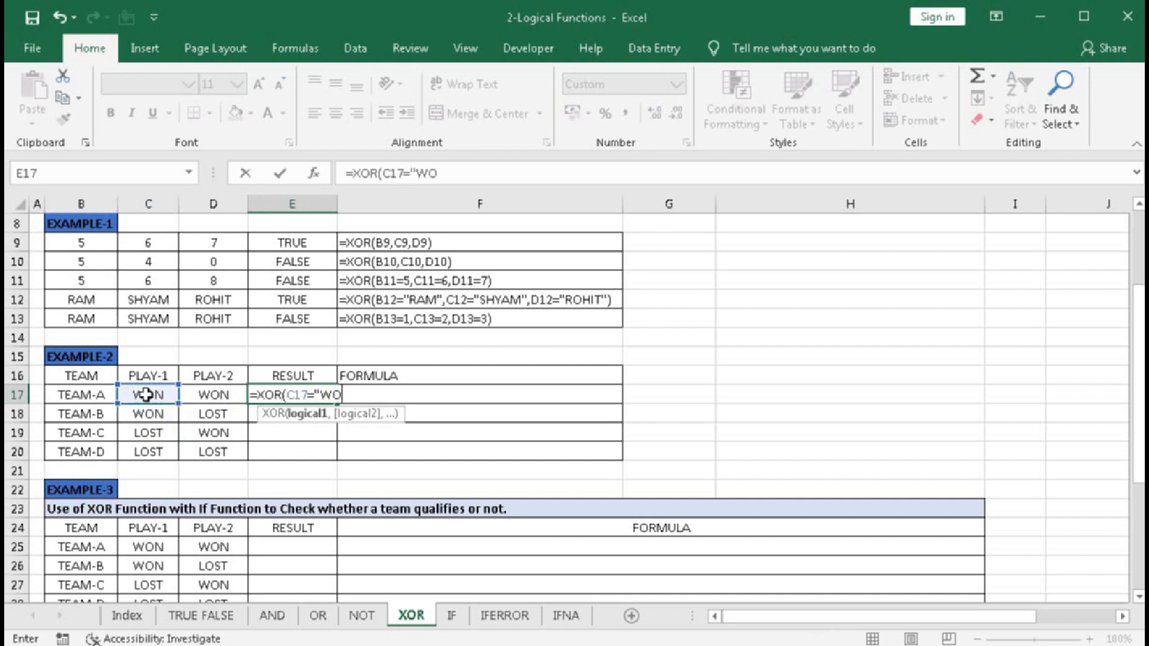
text(N"))
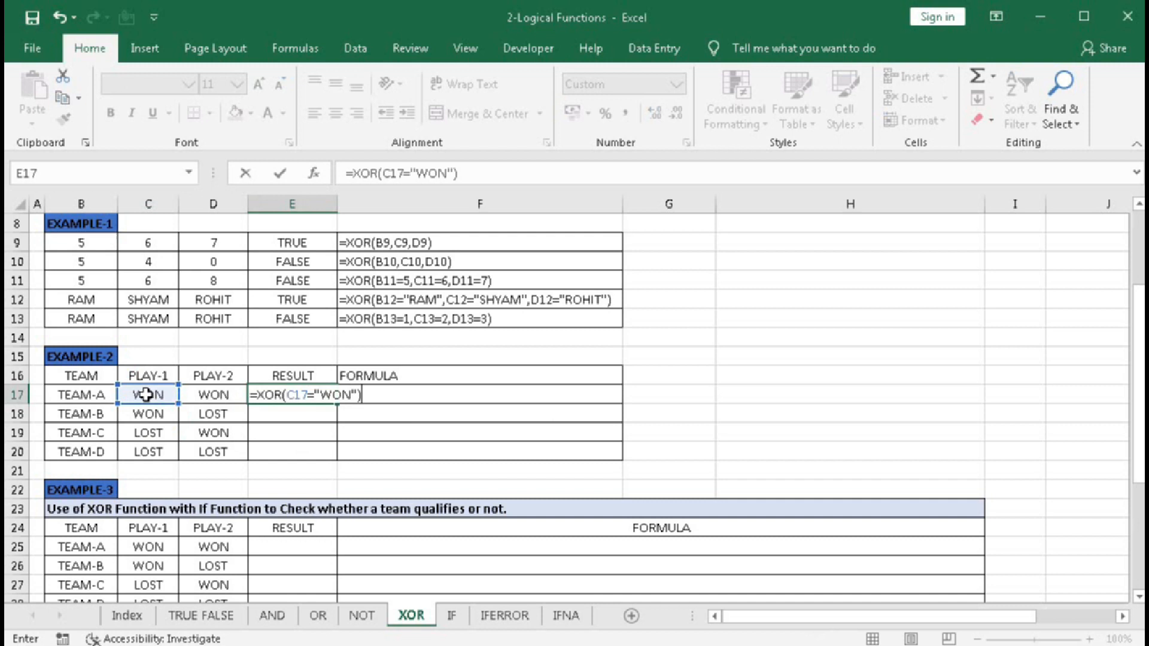
key(BackSpace)
text(,)
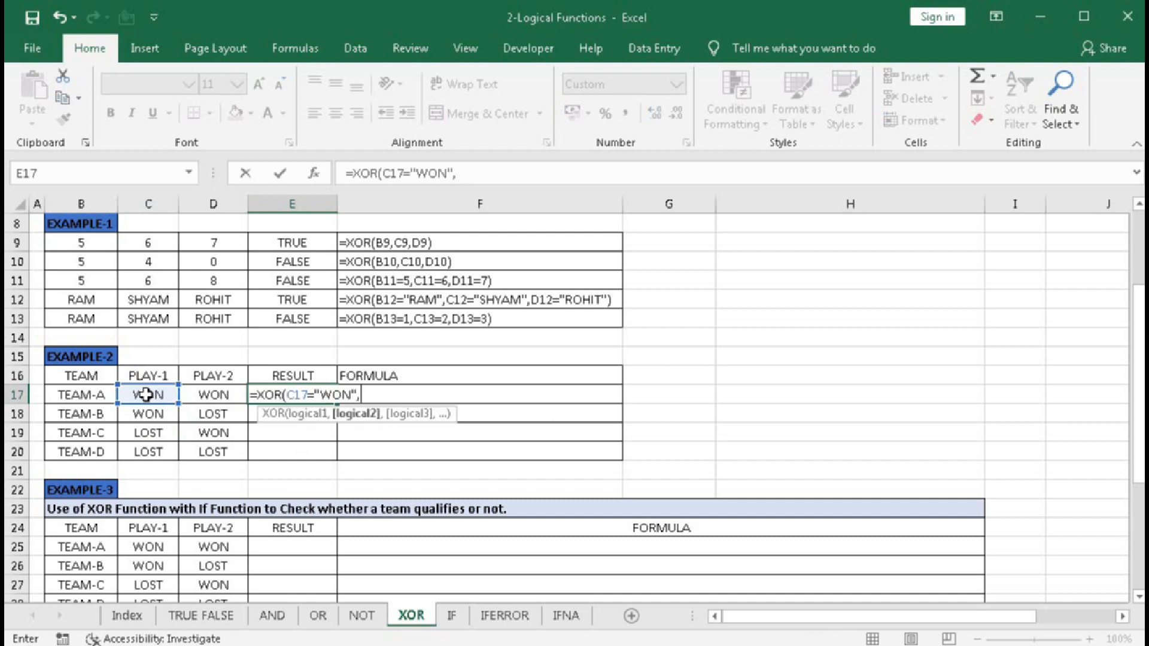
Step: Complete the E17 formula with D17="WON" as the second argument and fill it down through E20
click(197, 393)
text(=)
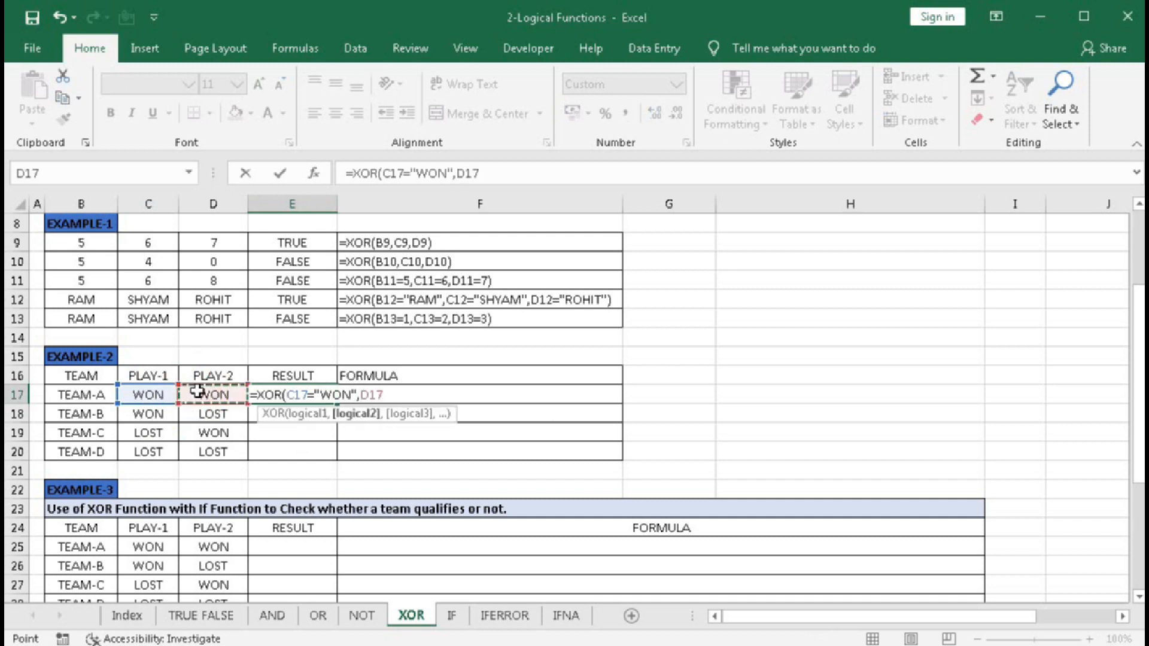
text("WO)
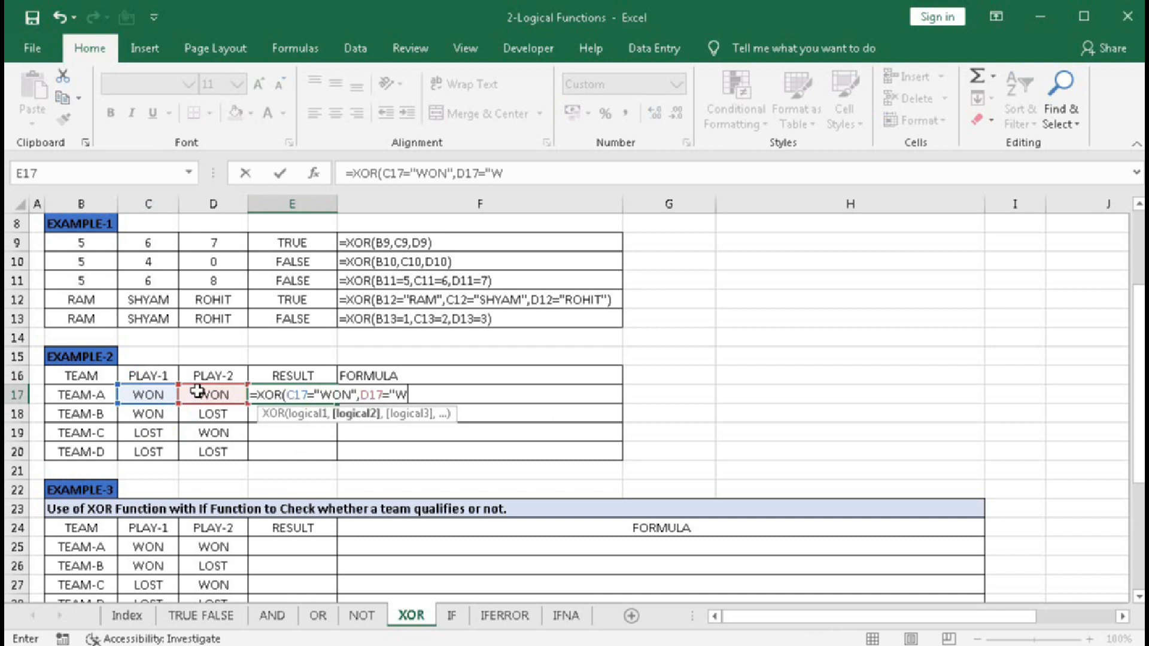
text(N"))
key(Return)
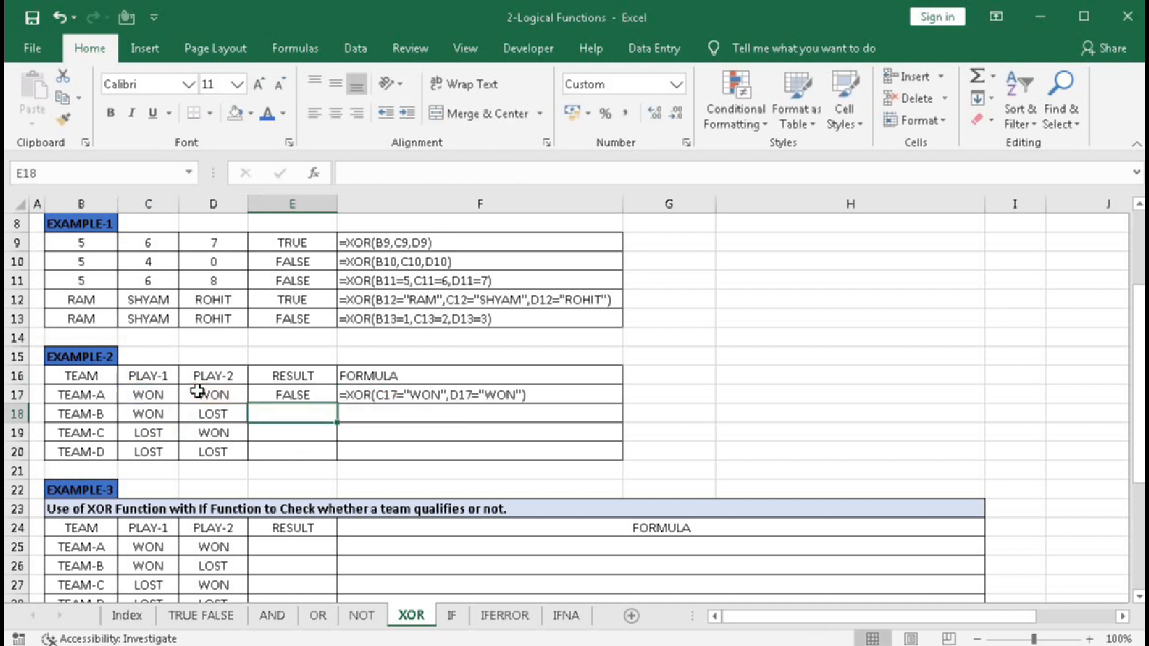
click(299, 396)
drag(333, 404, 331, 463)
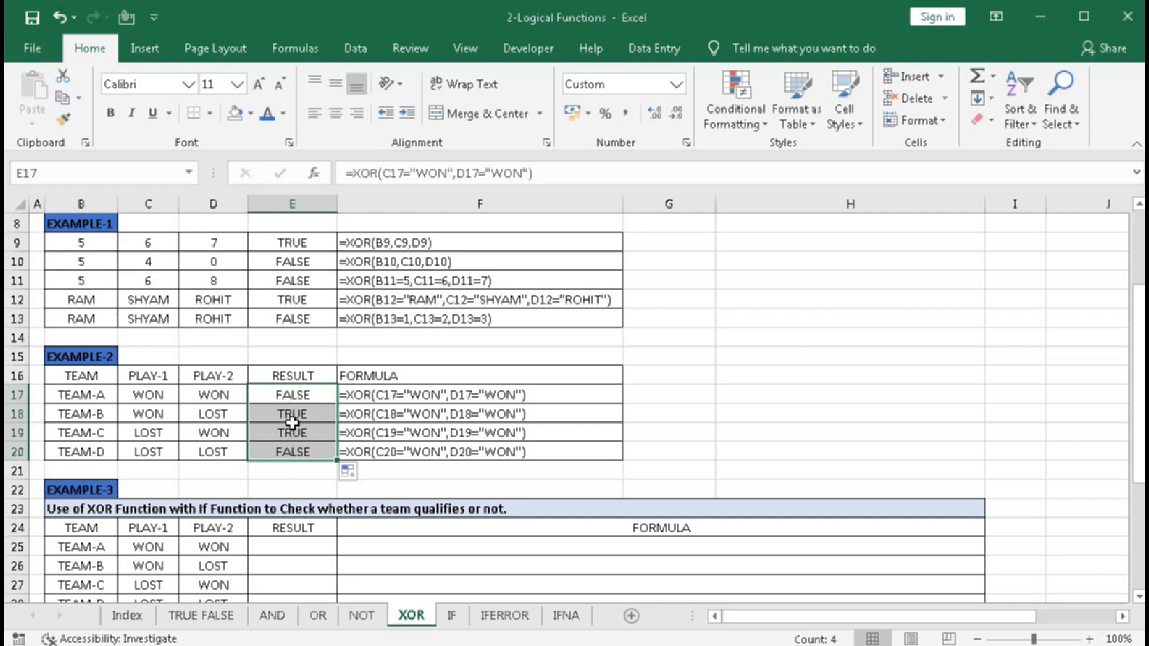
Step: Begin a formula in E25 of Example-3 with =IF(AND(C25:D25="WON") as the logical test
scroll(292, 436, down, 1)
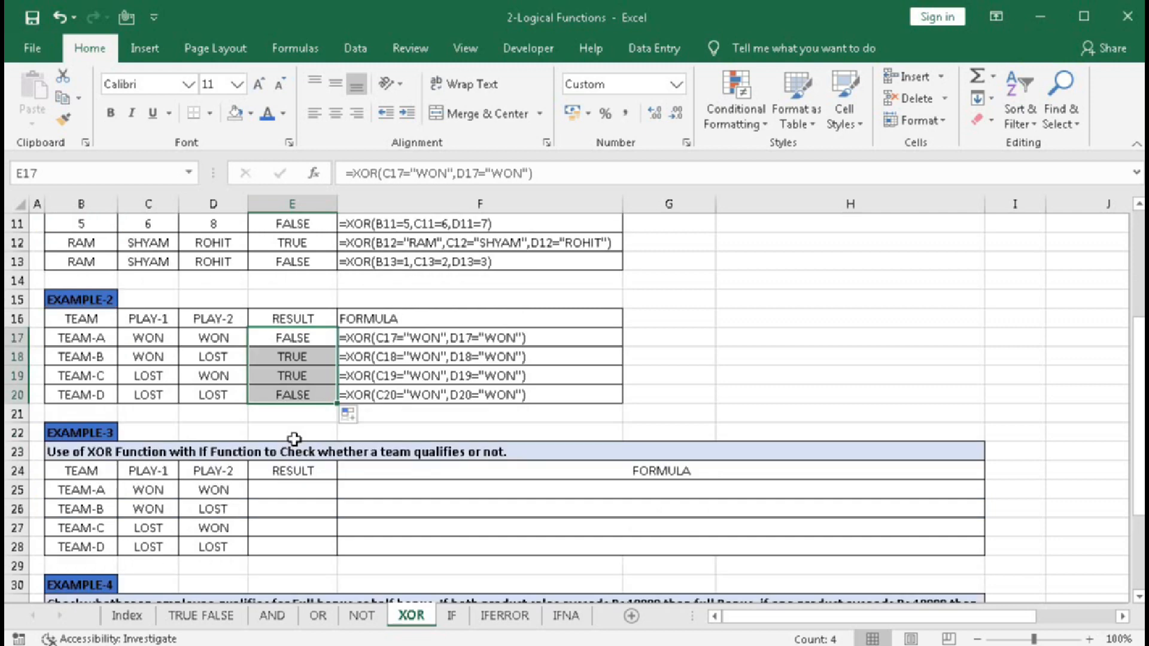
scroll(294, 440, down, 1)
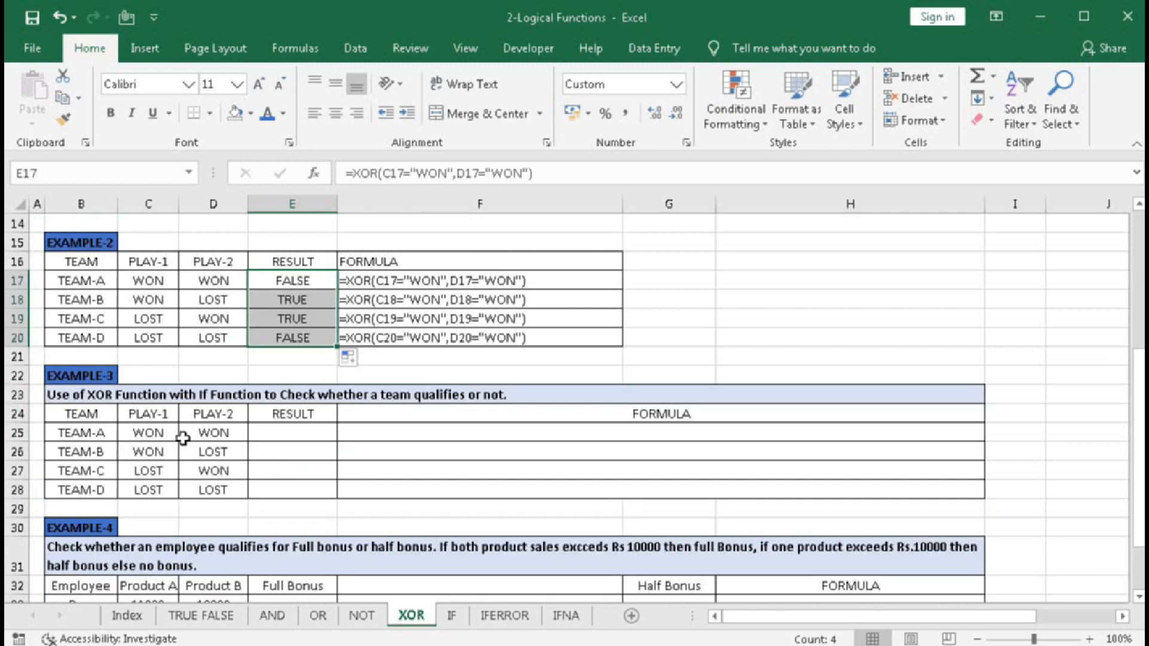
click(277, 427)
text(=)
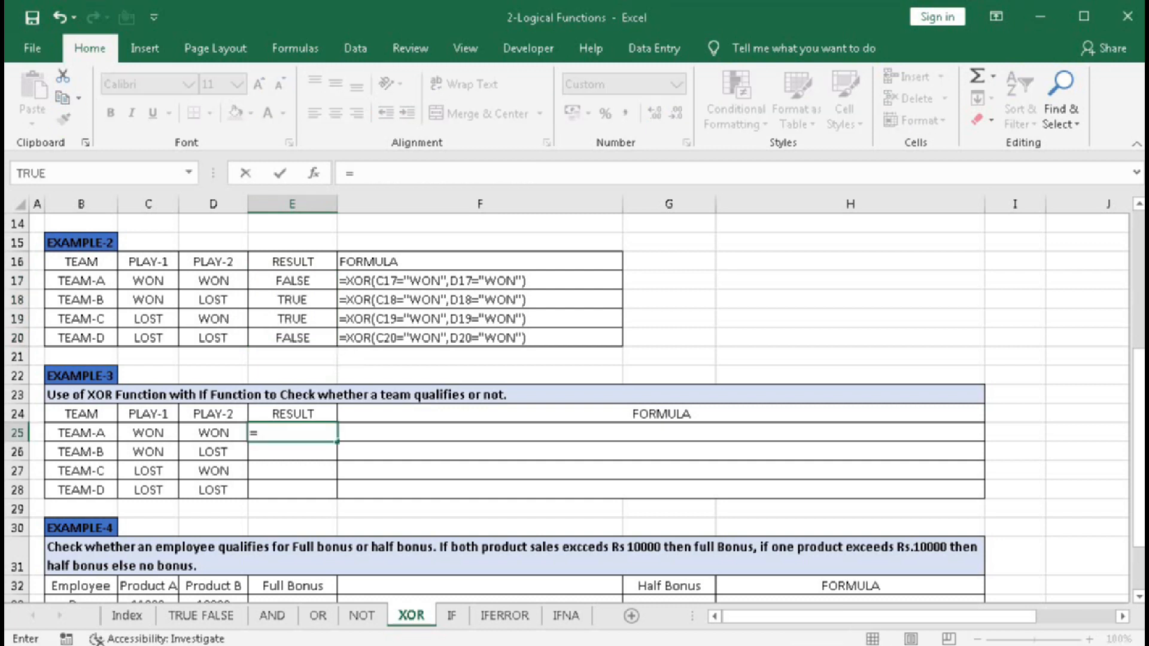
text(if)
key(Tab)
text(and)
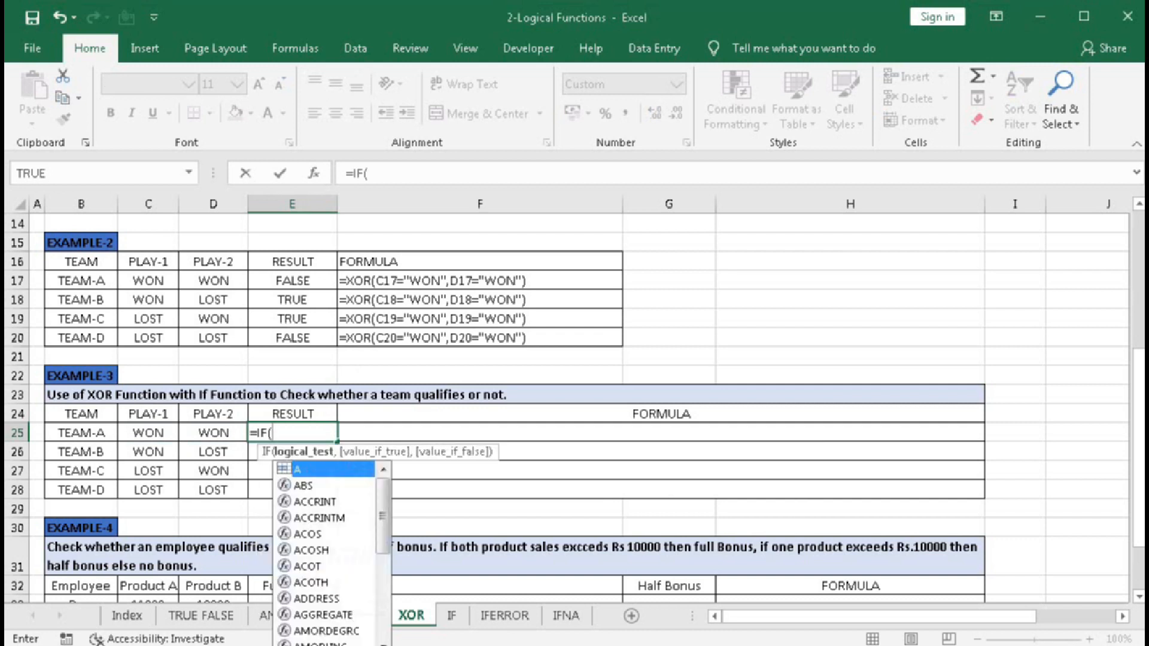
key(Tab)
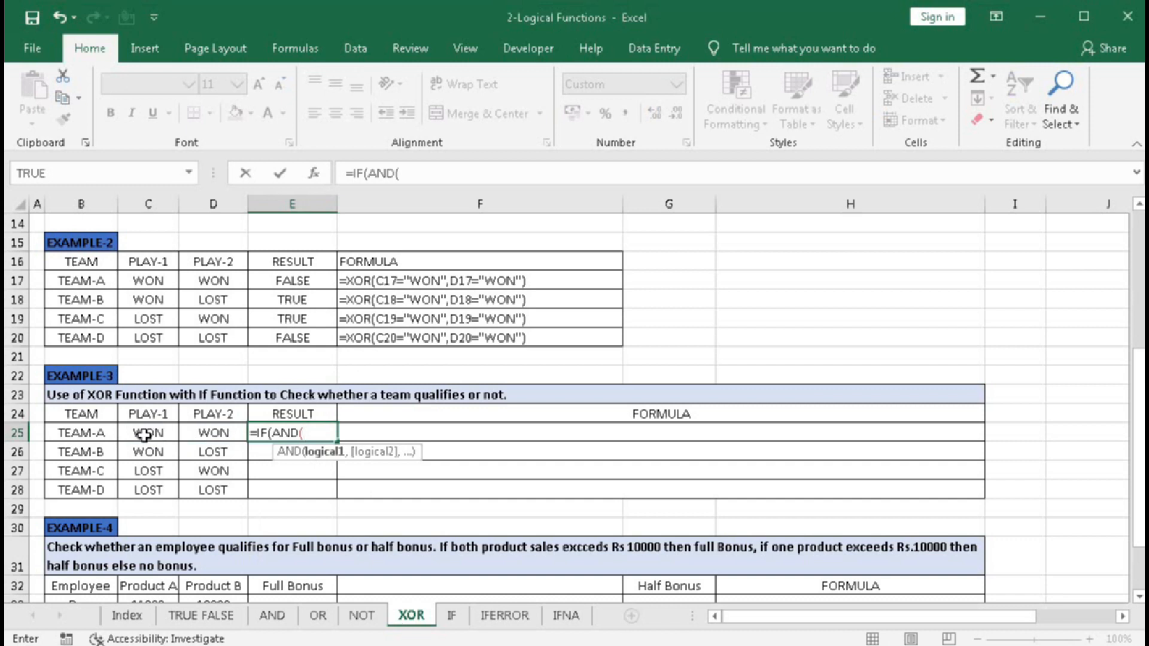
drag(146, 433, 203, 434)
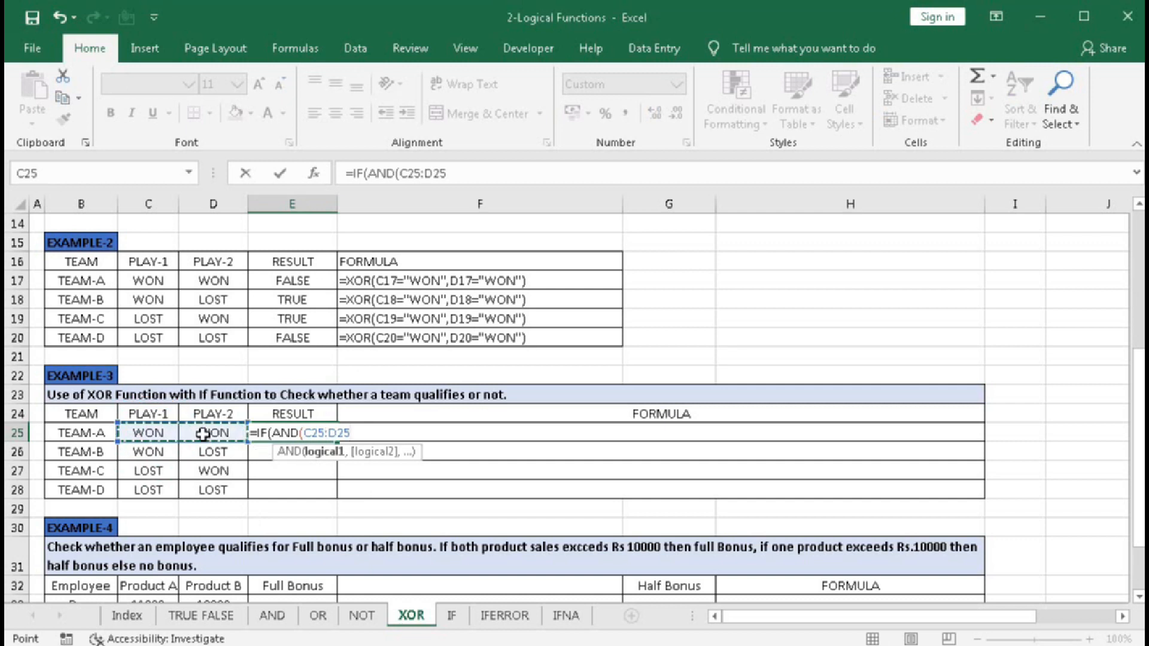
text(=)
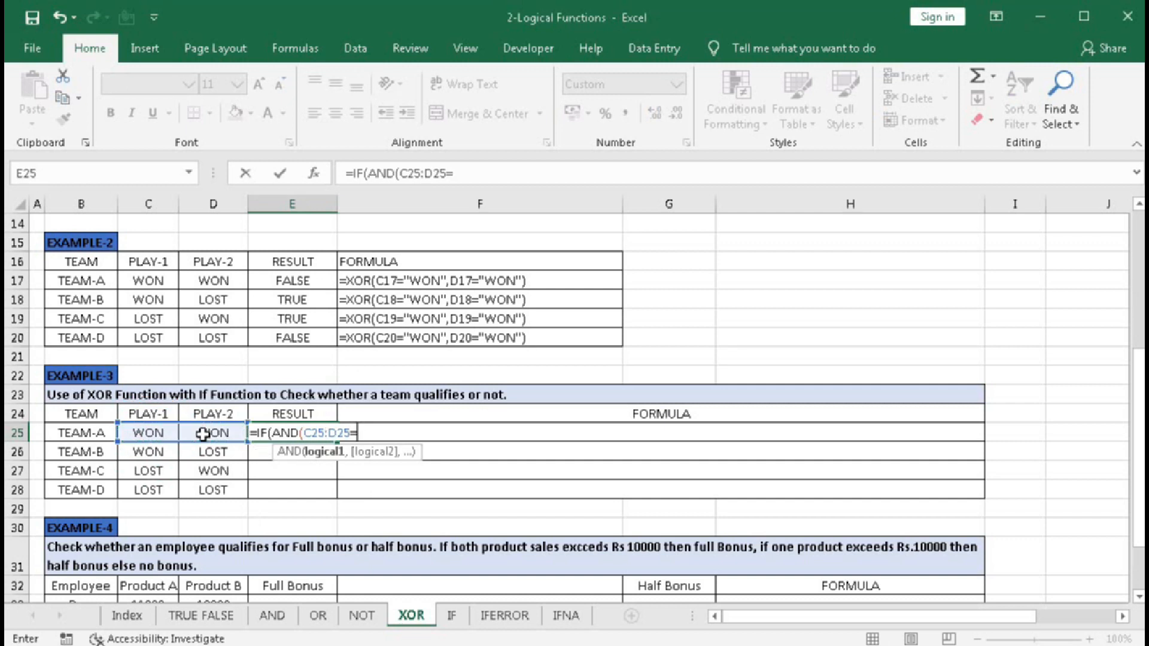
text("WON"))
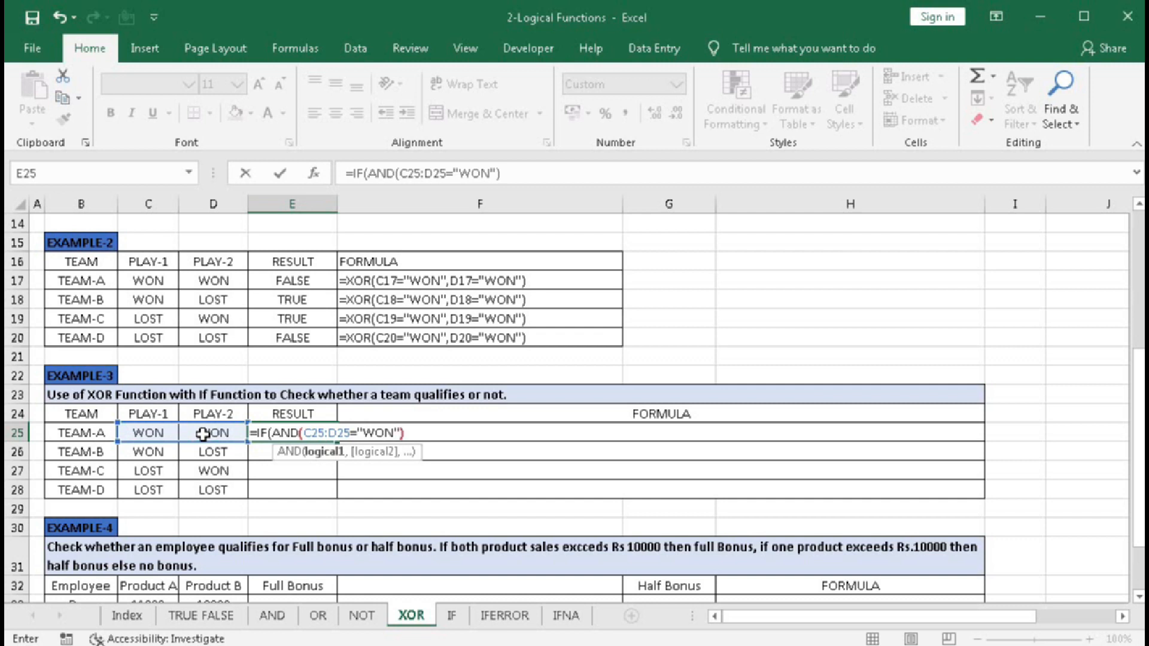
Step: Evaluate the whole AND test and then its C25:D25="WON" argument inside the E25 formula, restoring the original text after each
click(304, 453)
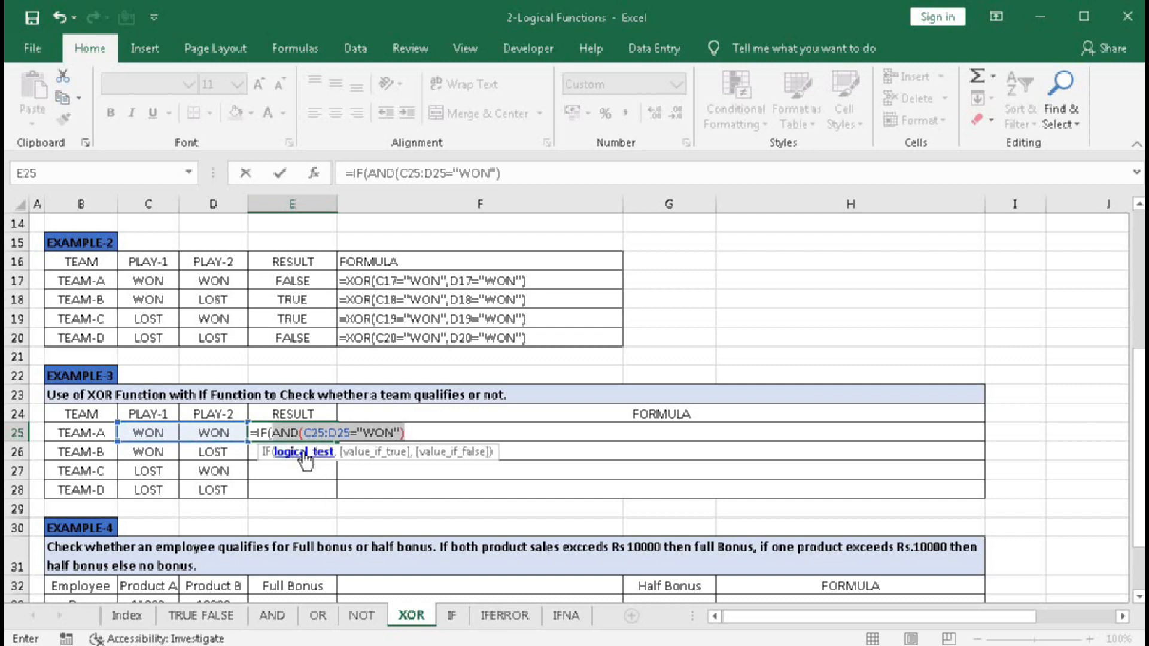
key(F9)
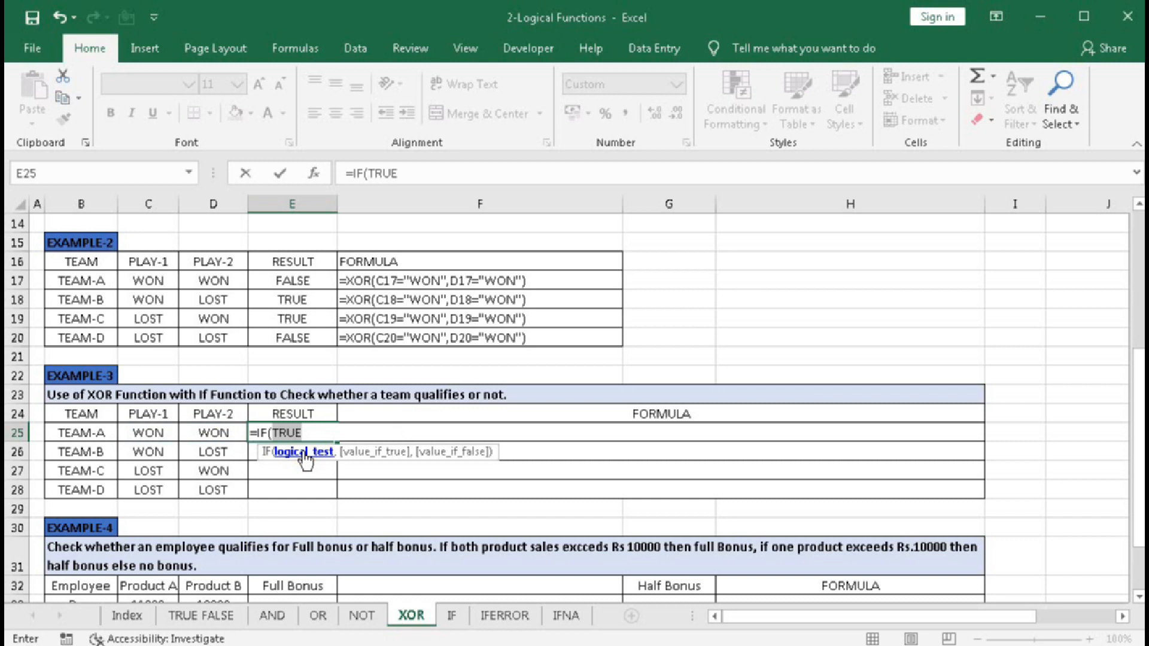
key(ctrl+z)
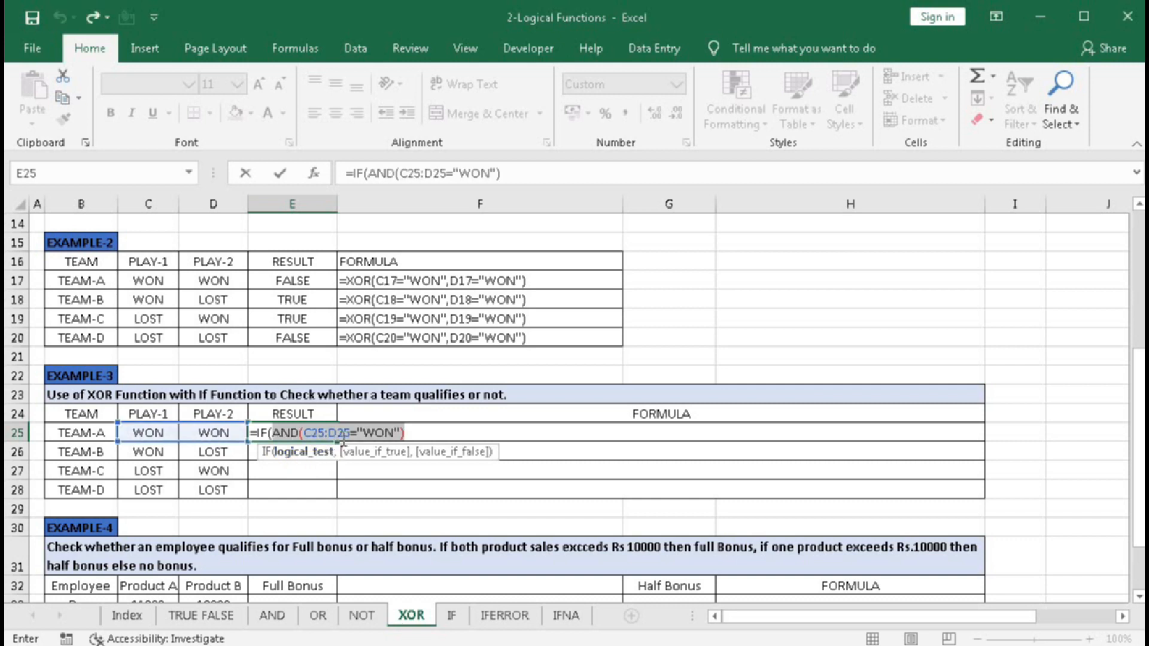
click(306, 432)
drag(306, 432, 400, 432)
key(F9)
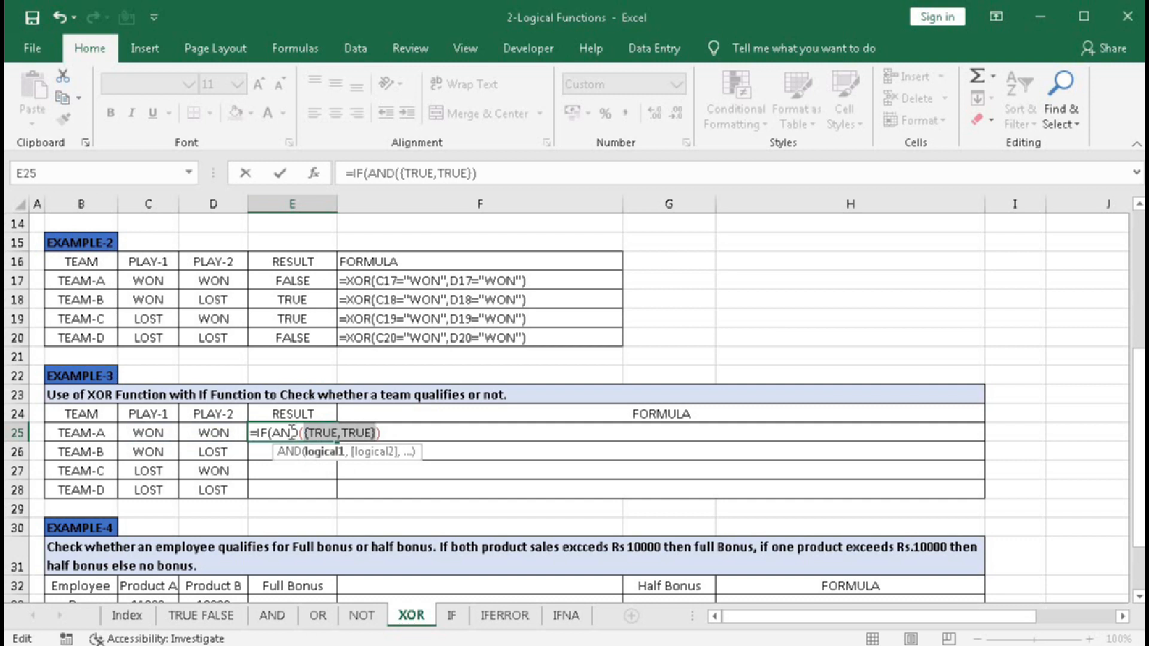
key(ctrl+z)
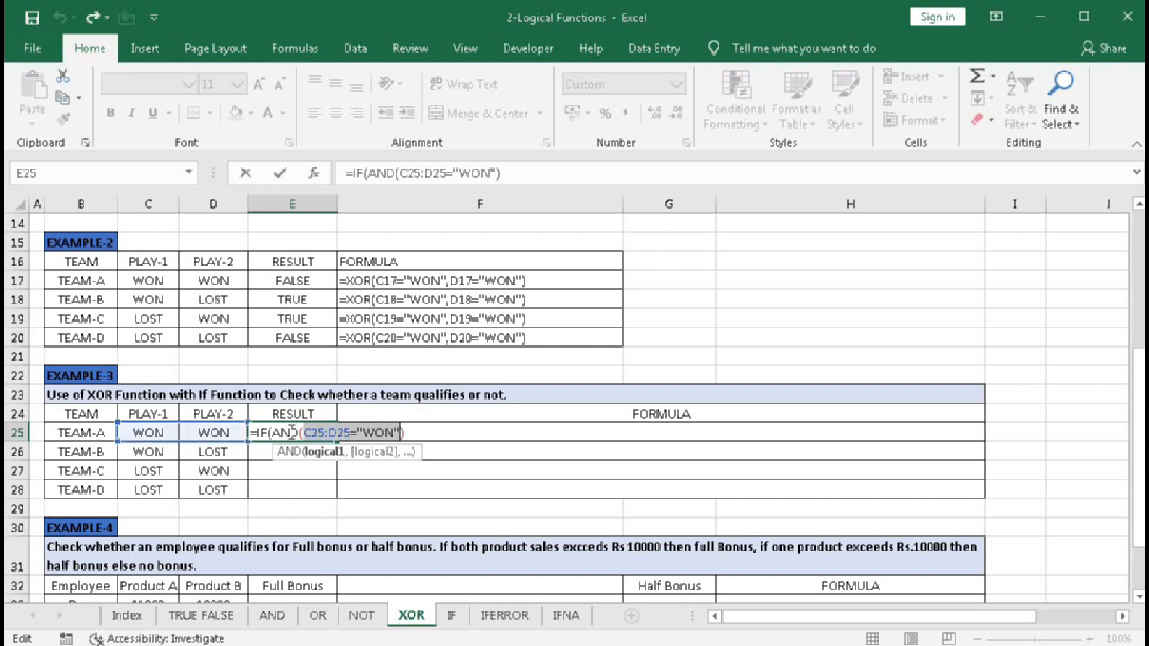
Step: Continue the E25 formula with "Final" as the true result and a nested IF testing XOR(C25:D25="WON")
click(407, 431)
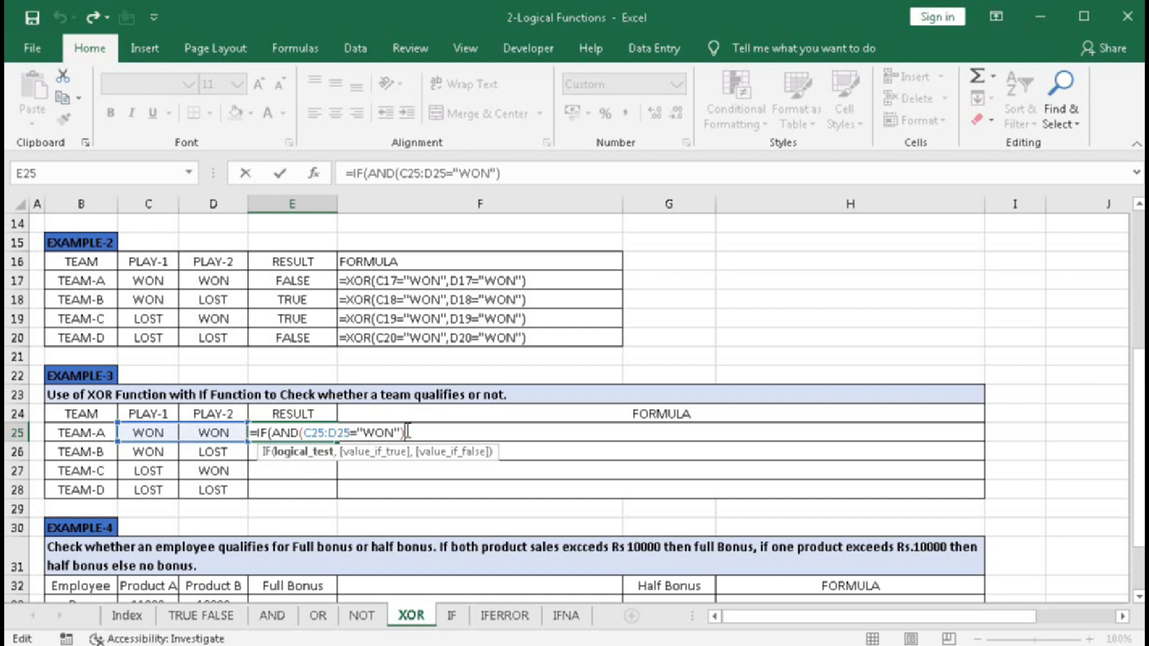
text(,)
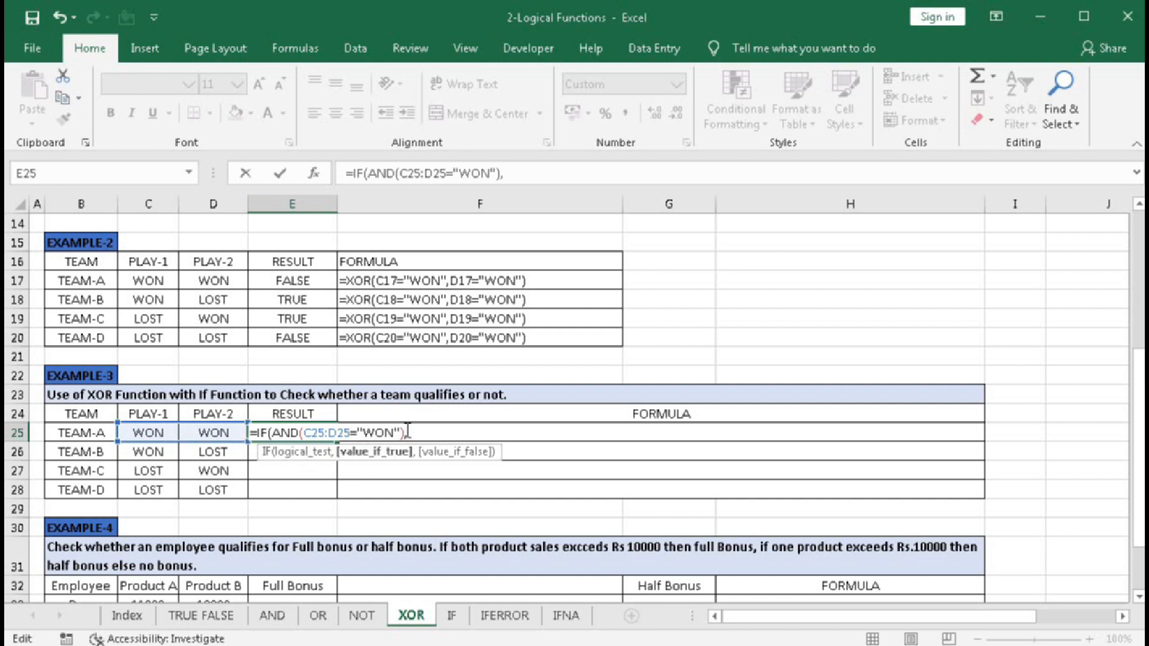
text("Final",if)
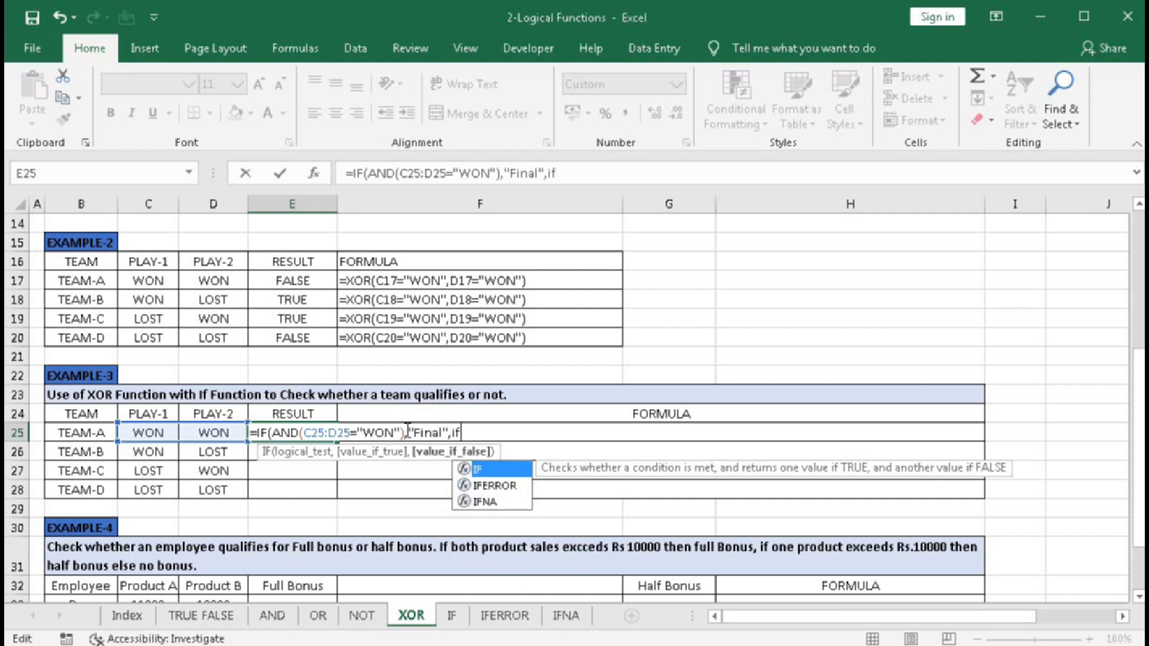
key(Tab)
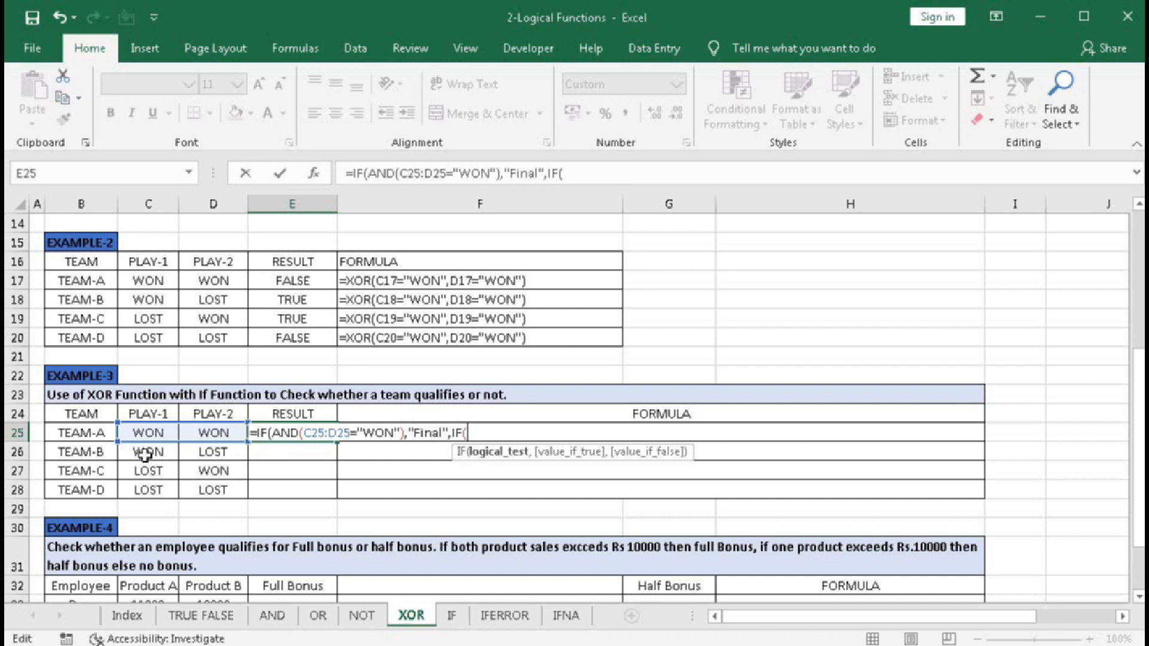
text(xo)
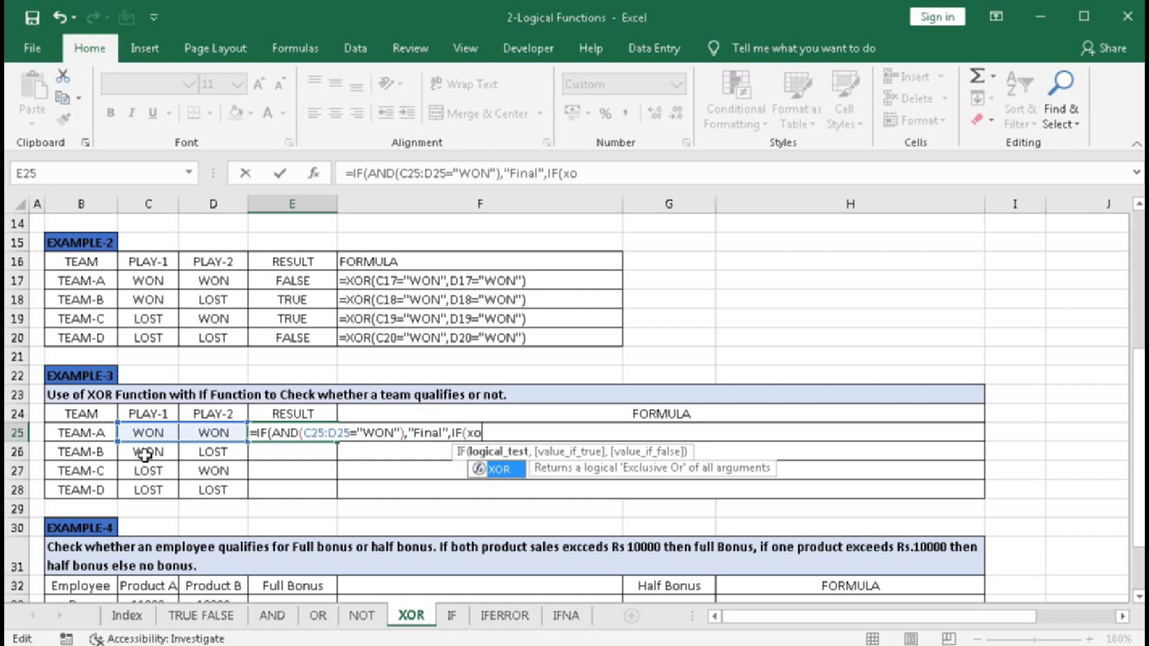
key(Tab)
drag(147, 433, 217, 445)
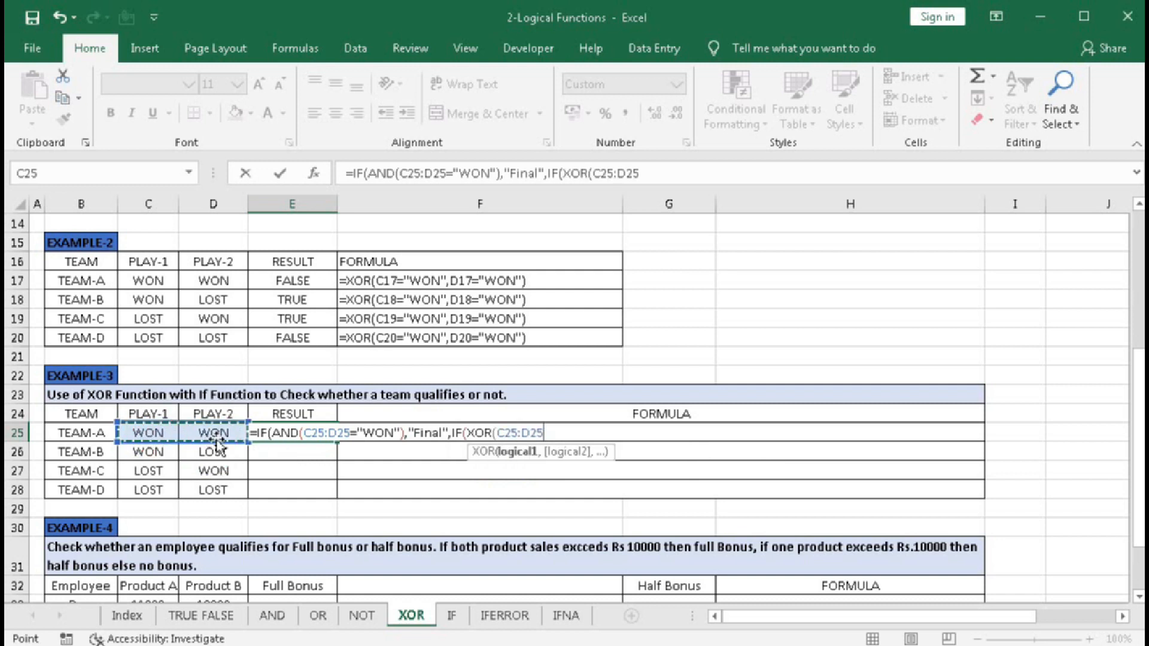
text(="WON")
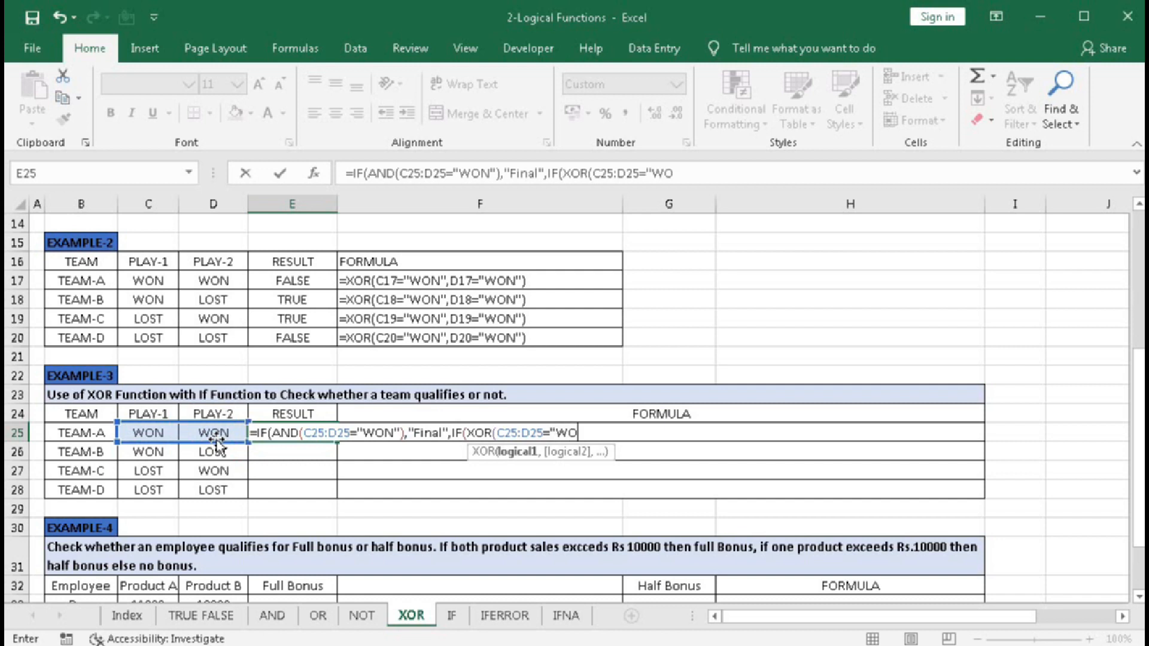
text(),)
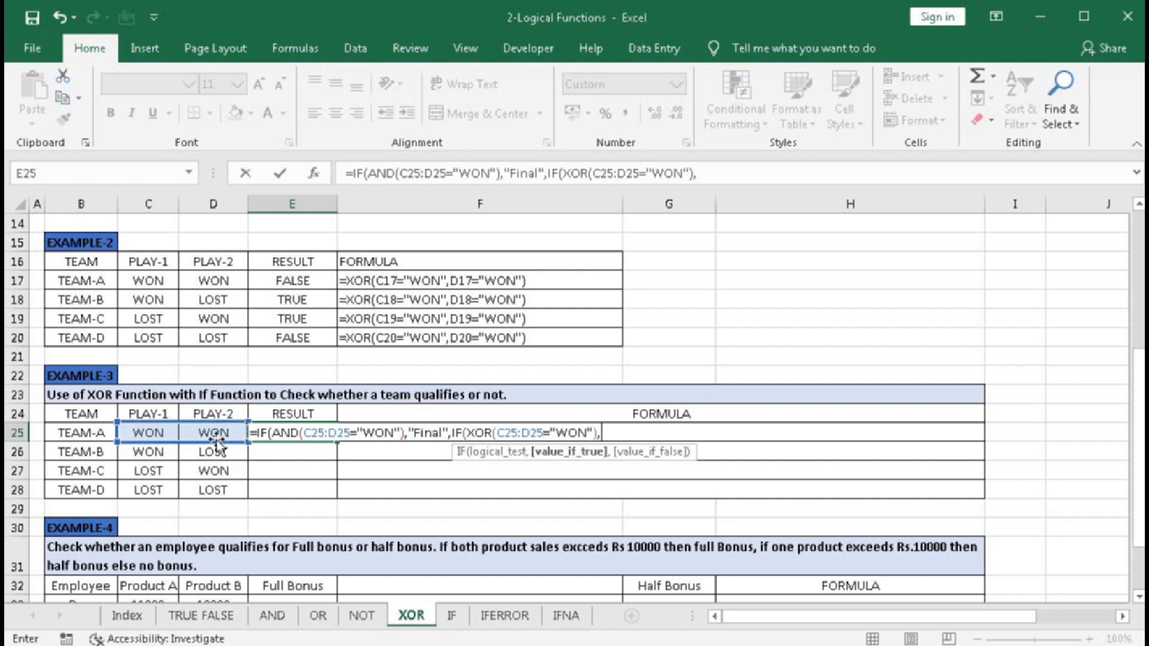
Step: Complete the E25 formula with "Semi Final" and "Out of Game" as the nested IF's true and false results
text("Semi)
text( Final)
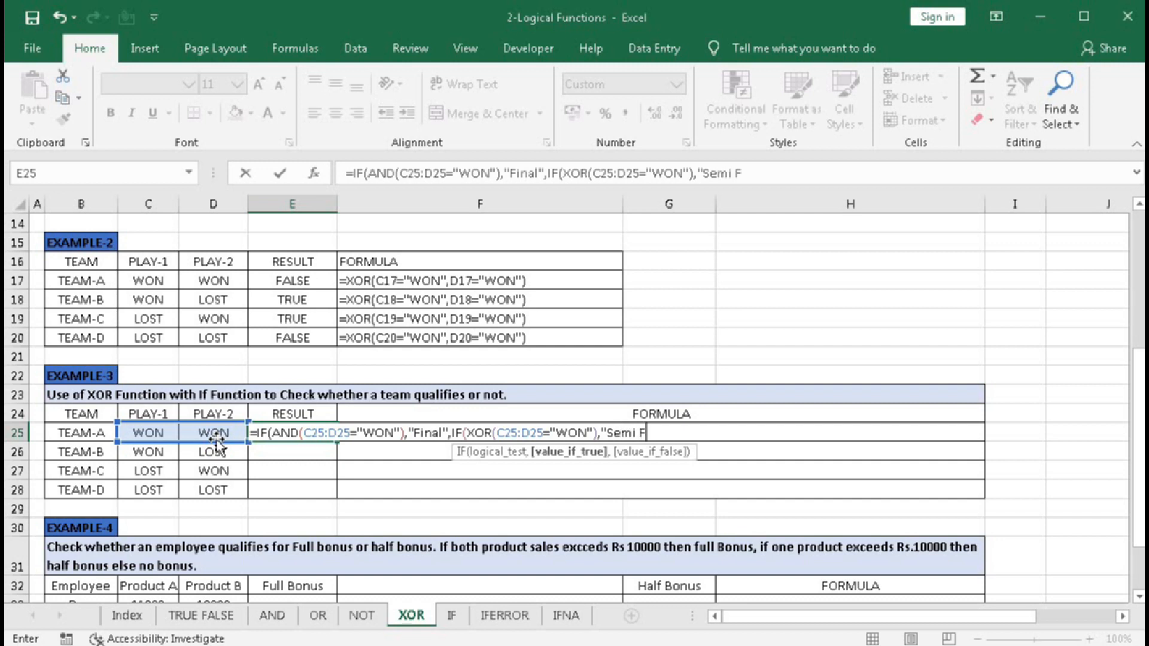
text(","Out)
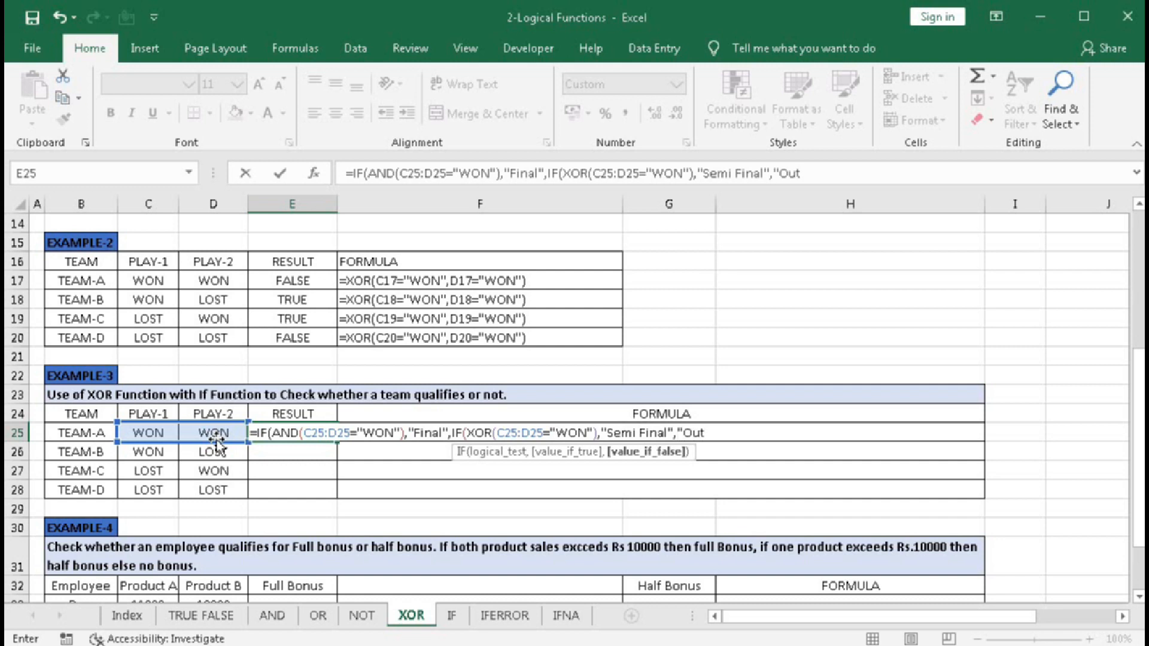
text( of Game)
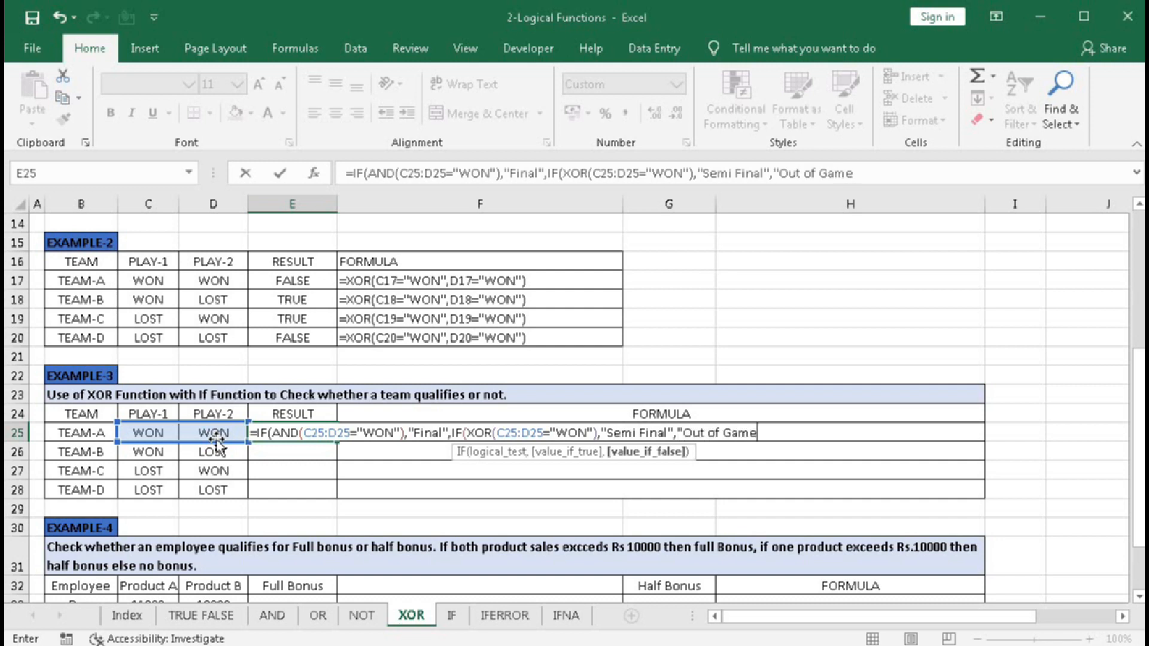
text("))
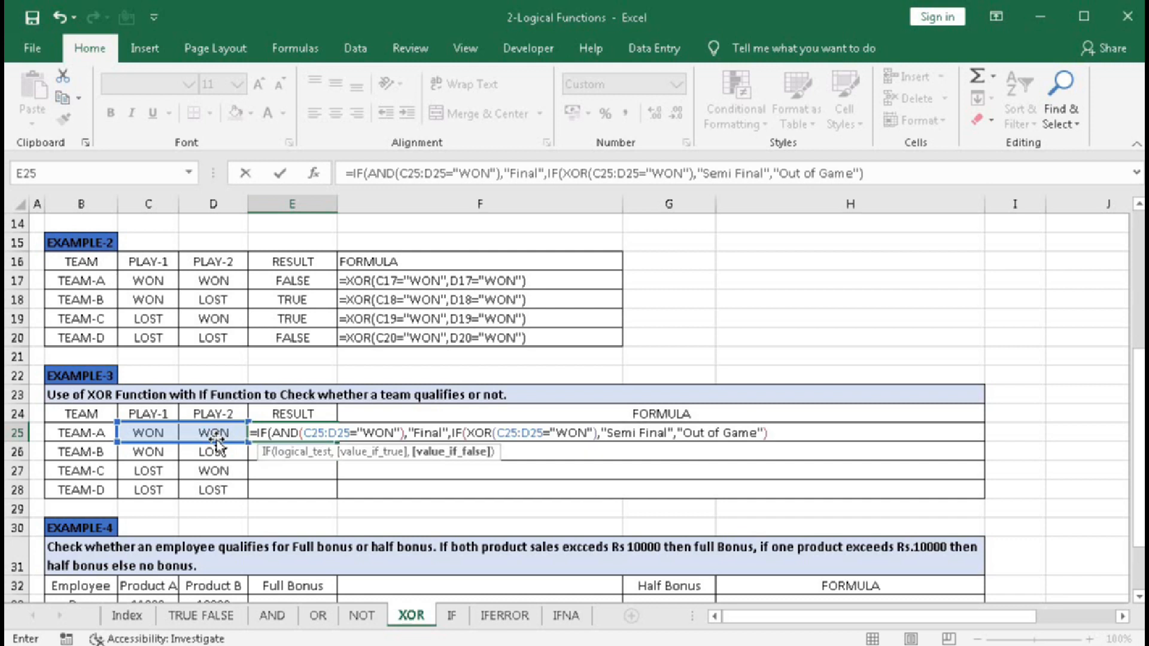
text())
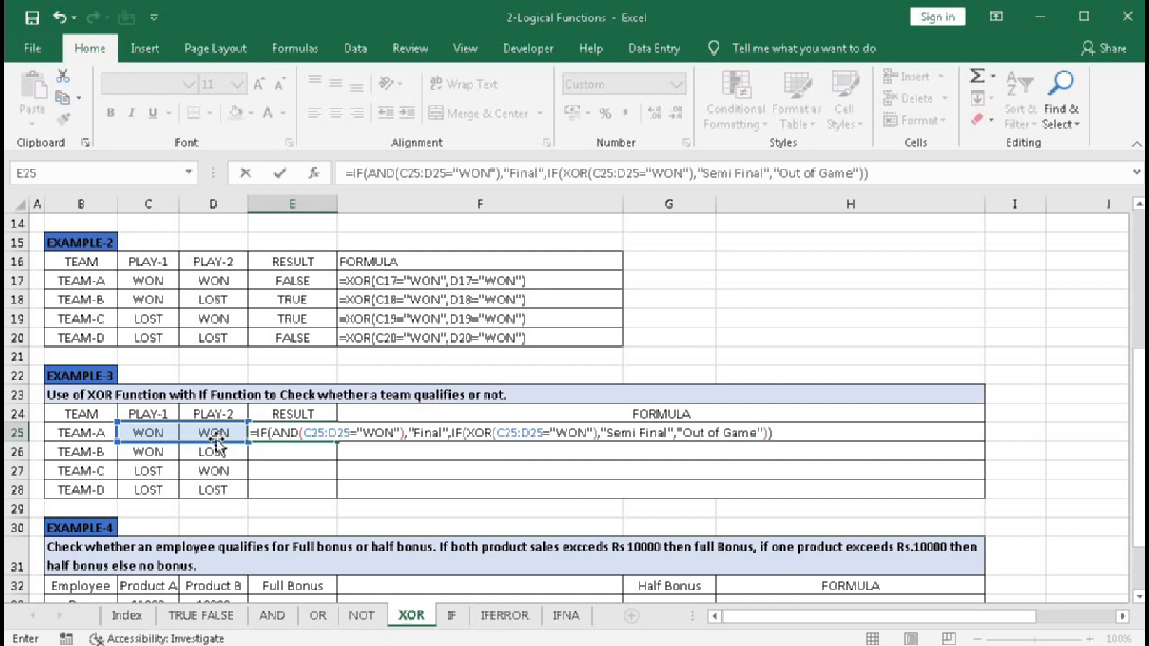
key(Return)
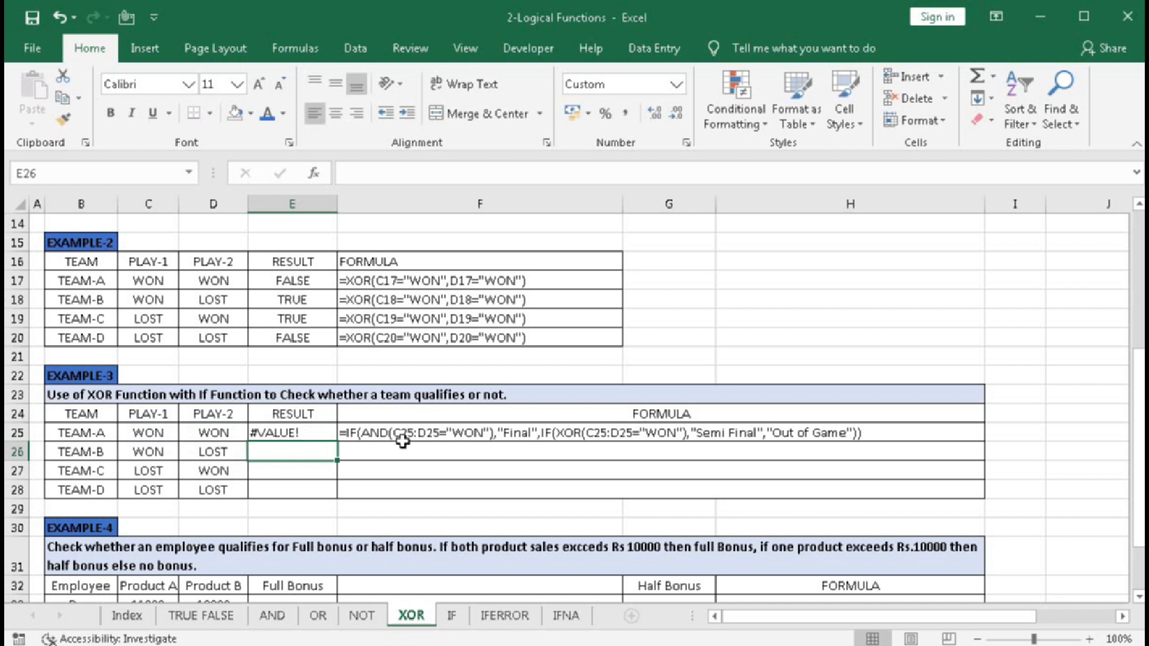
Step: Re-enter the E25 formula as an array formula and fill it down through E28
double_click(299, 433)
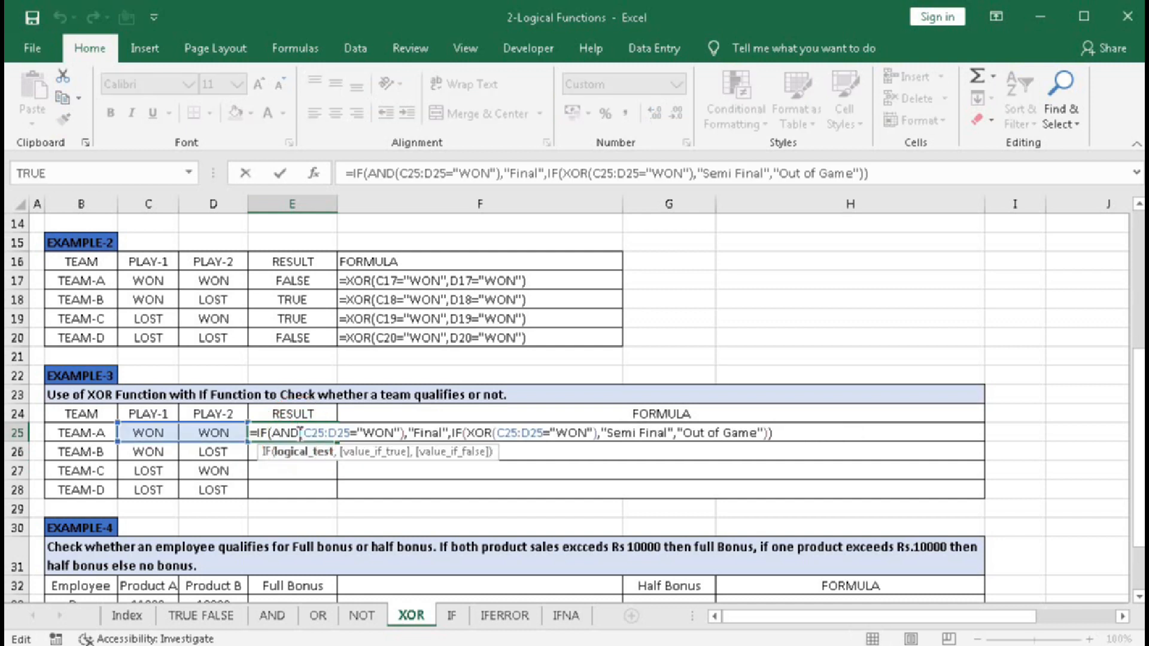
key(ctrl+shift+Return)
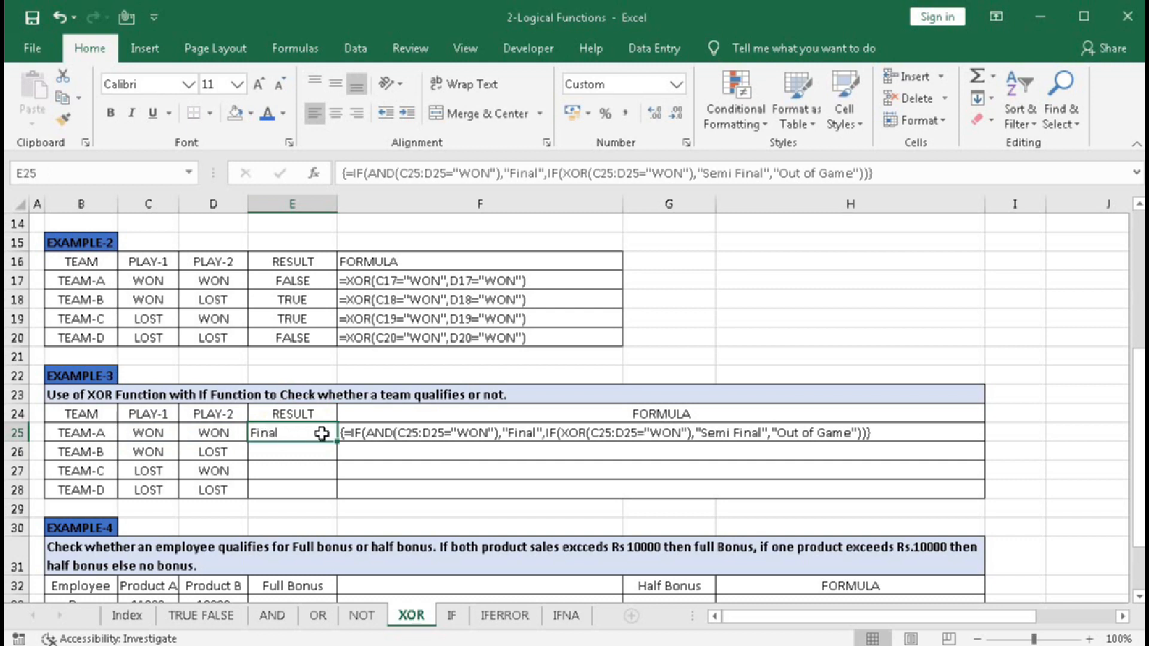
drag(336, 443, 335, 490)
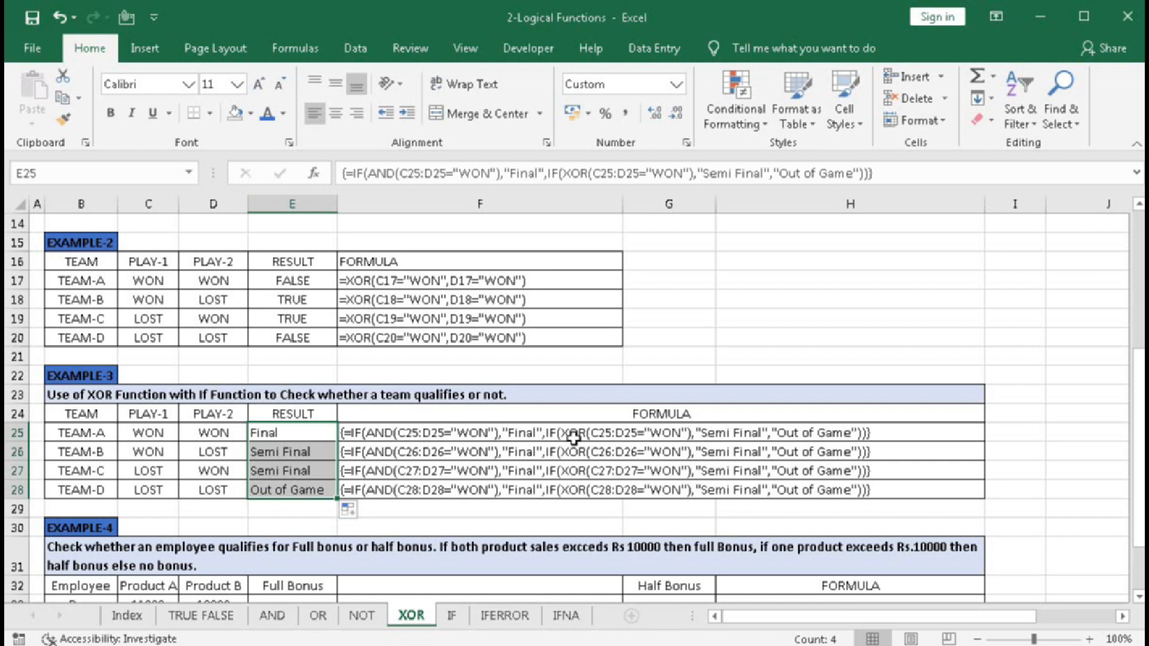
Step: Begin the Full Bonus formula in E33 of Example-4 with =IF(AND(
drag(1139, 484, 1139, 525)
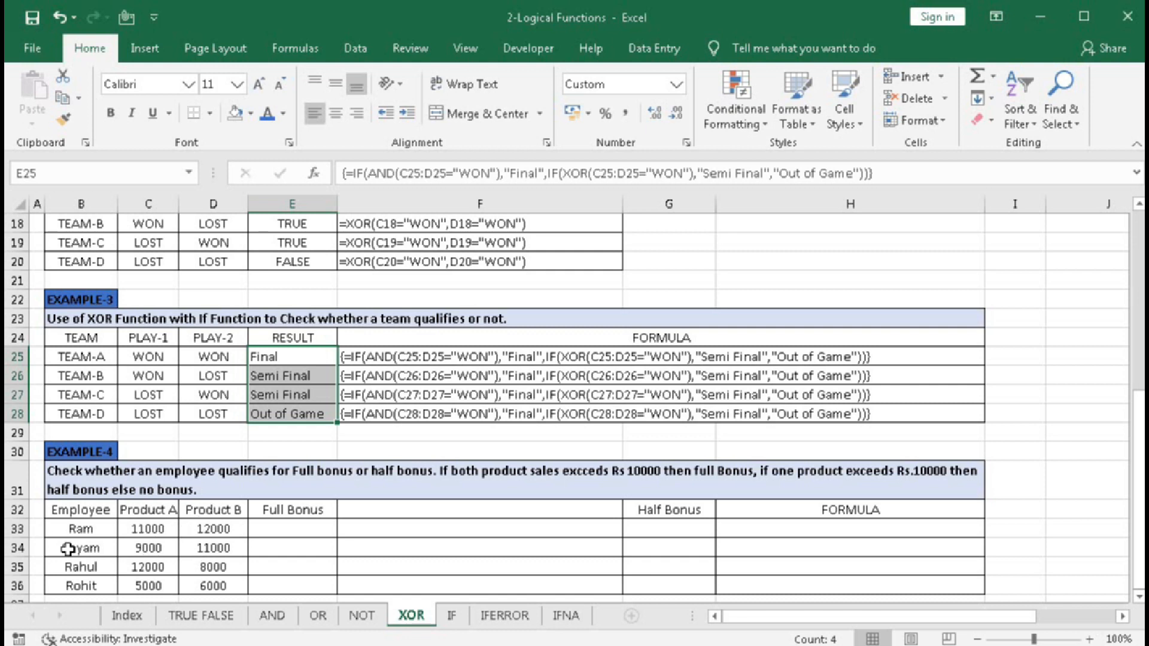
click(294, 523)
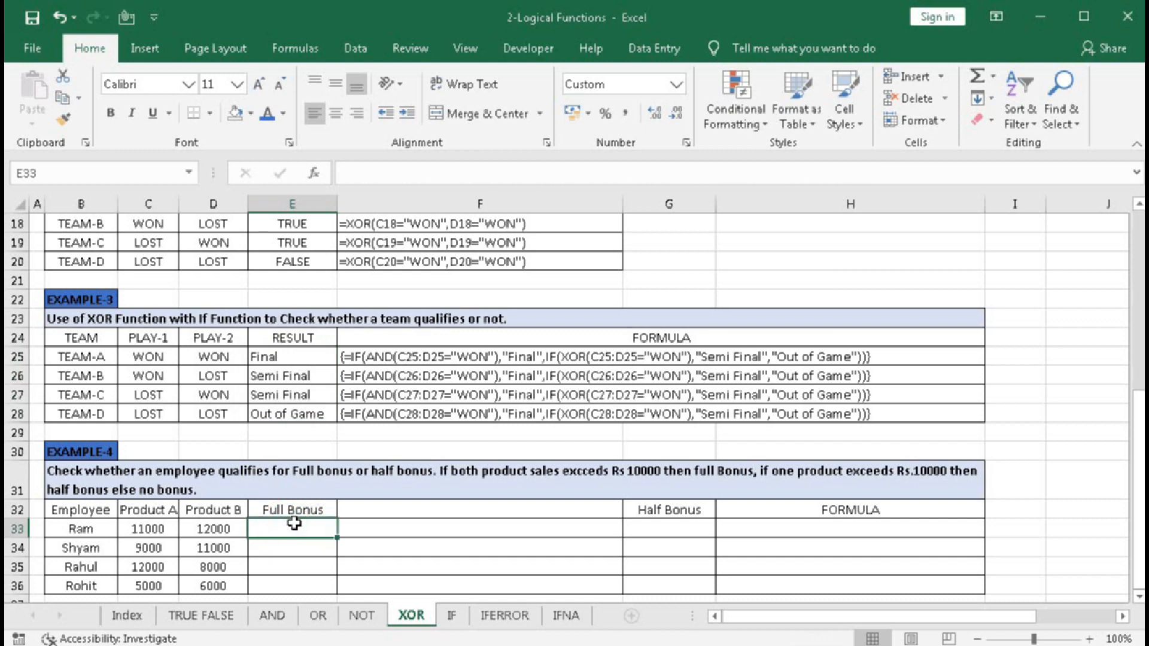
text(=)
key(Escape)
text(=)
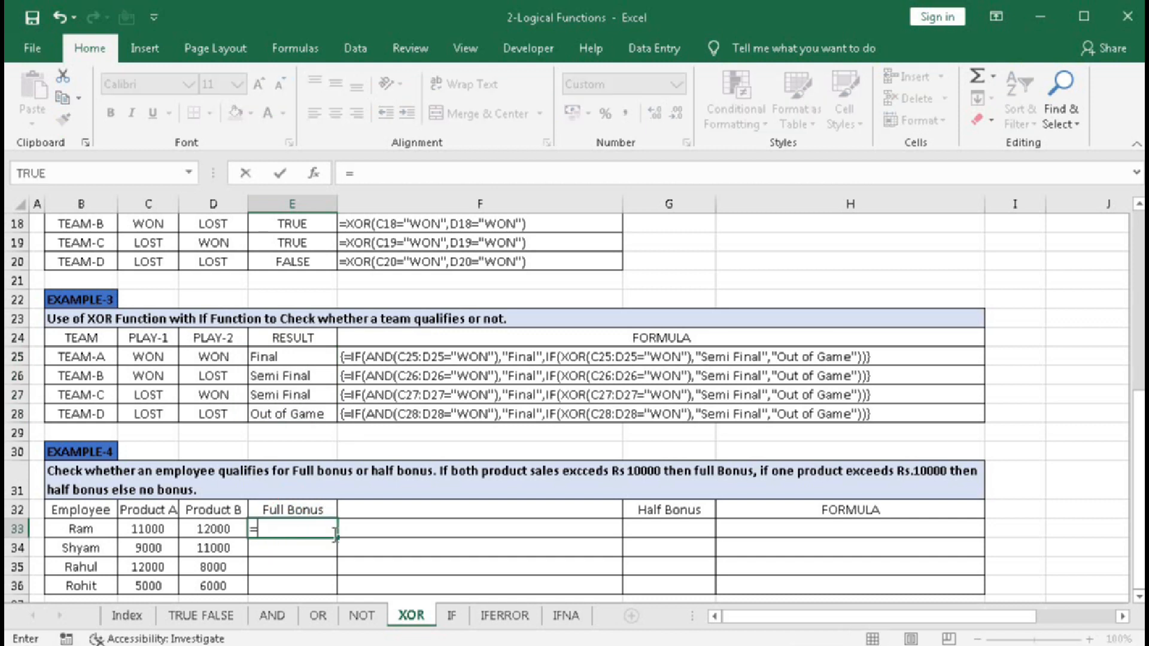
text(IF()
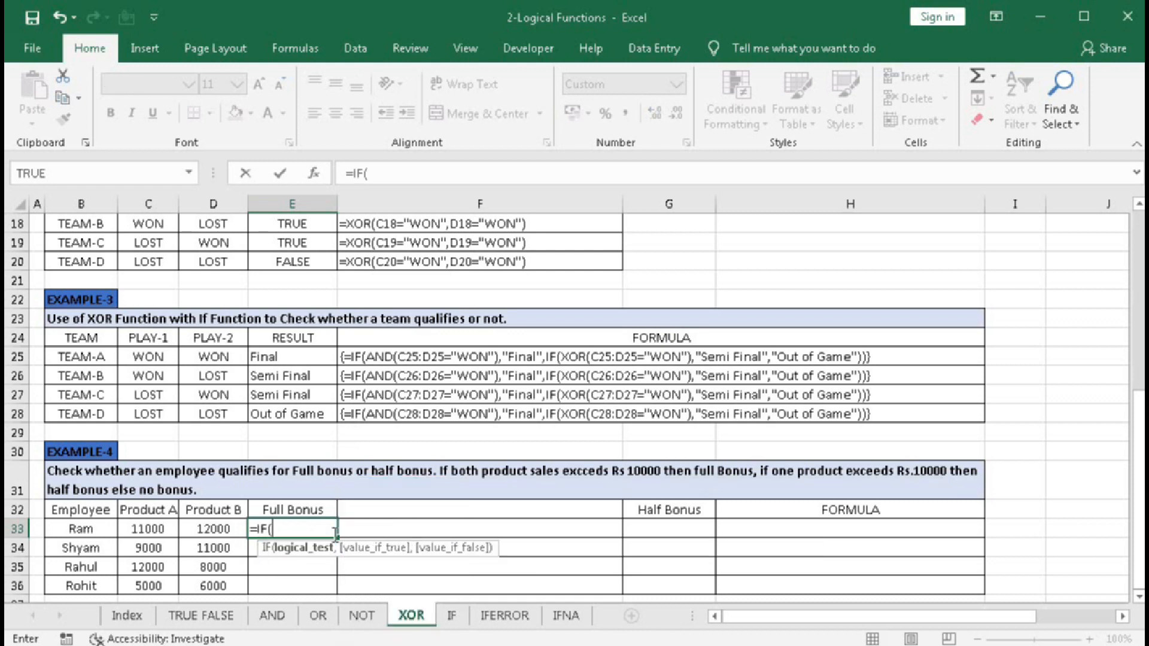
text(AND()
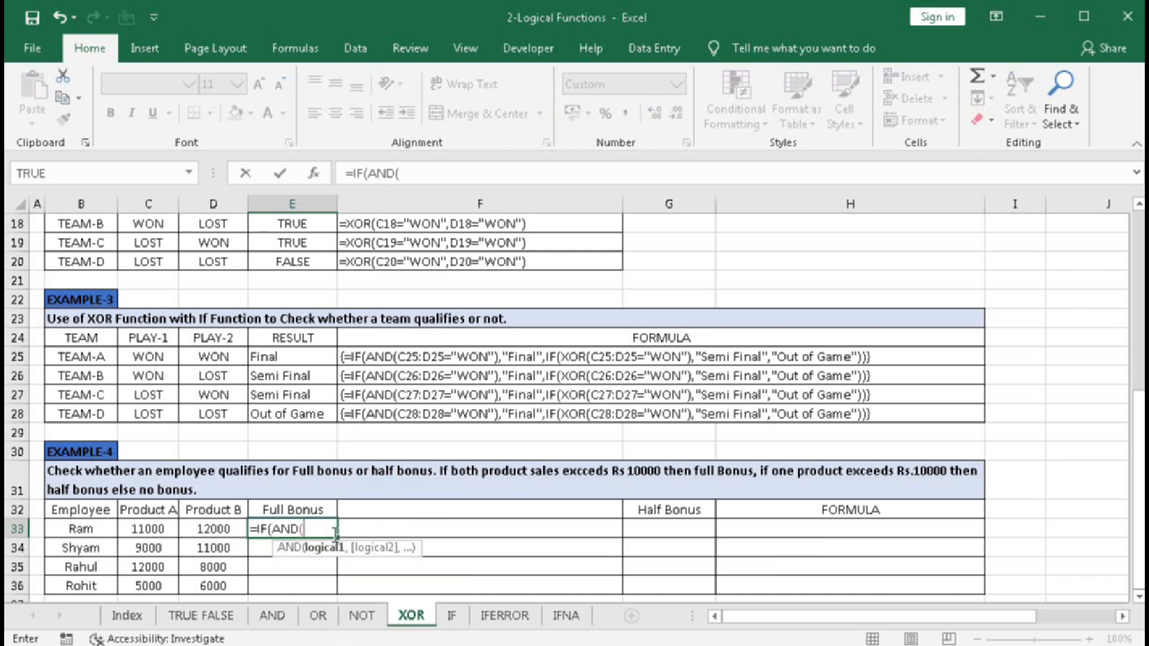
Step: Enter C33>10000 and D33>10000 as two separate arguments of the AND test in E33
click(149, 528)
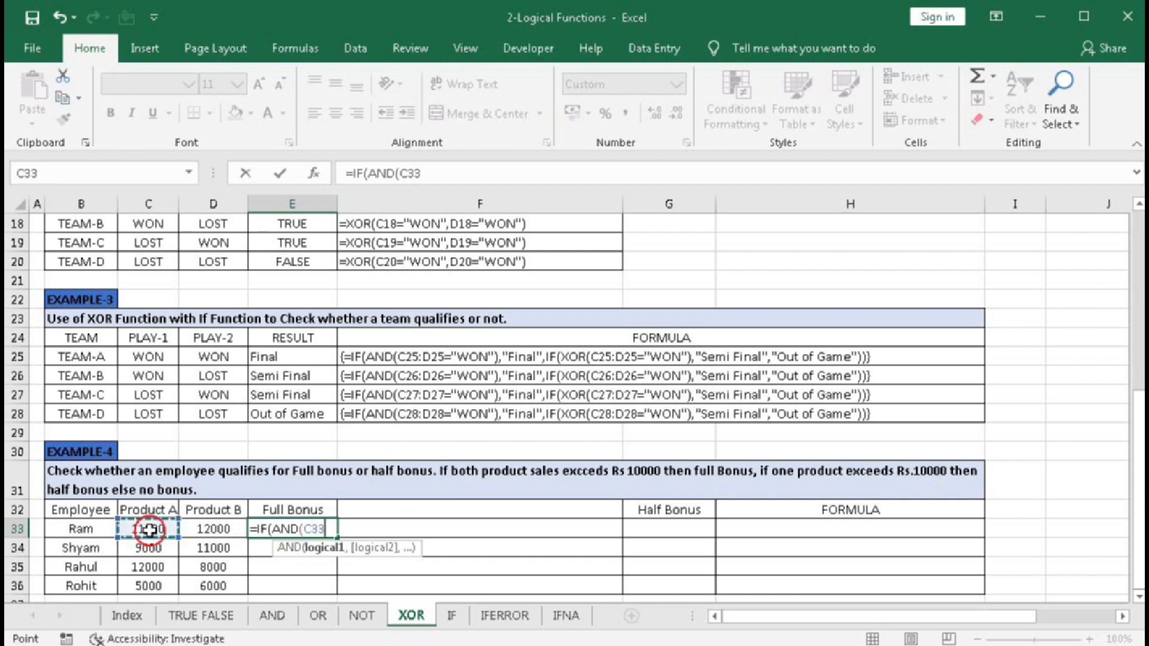
text(>10000)
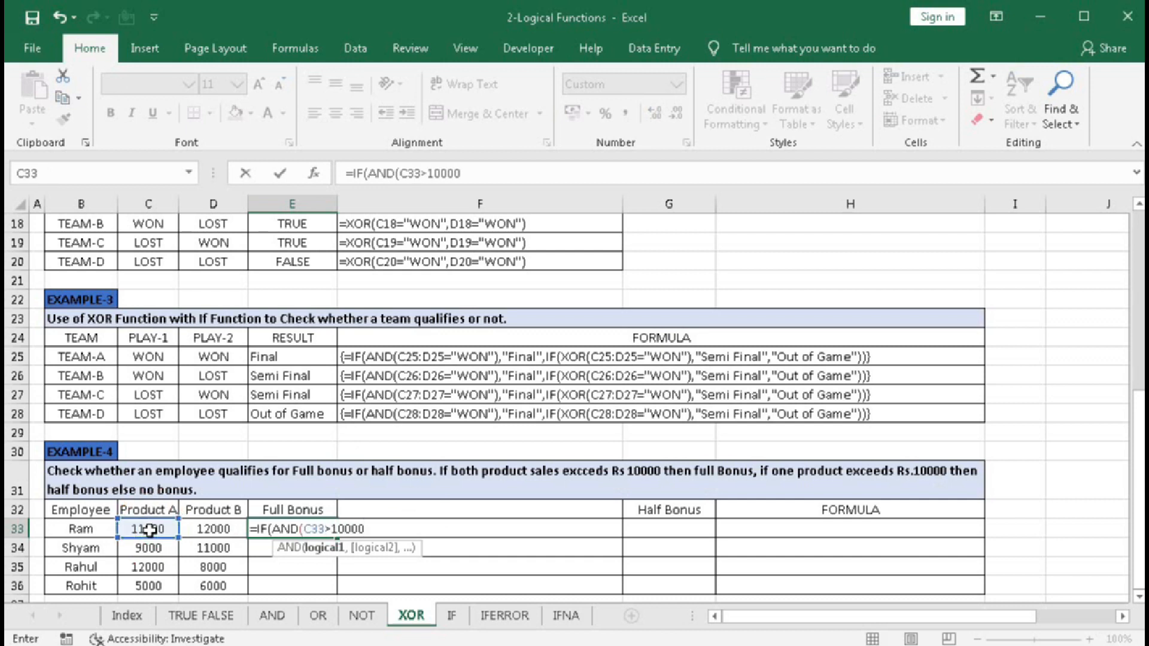
text(,)
click(198, 528)
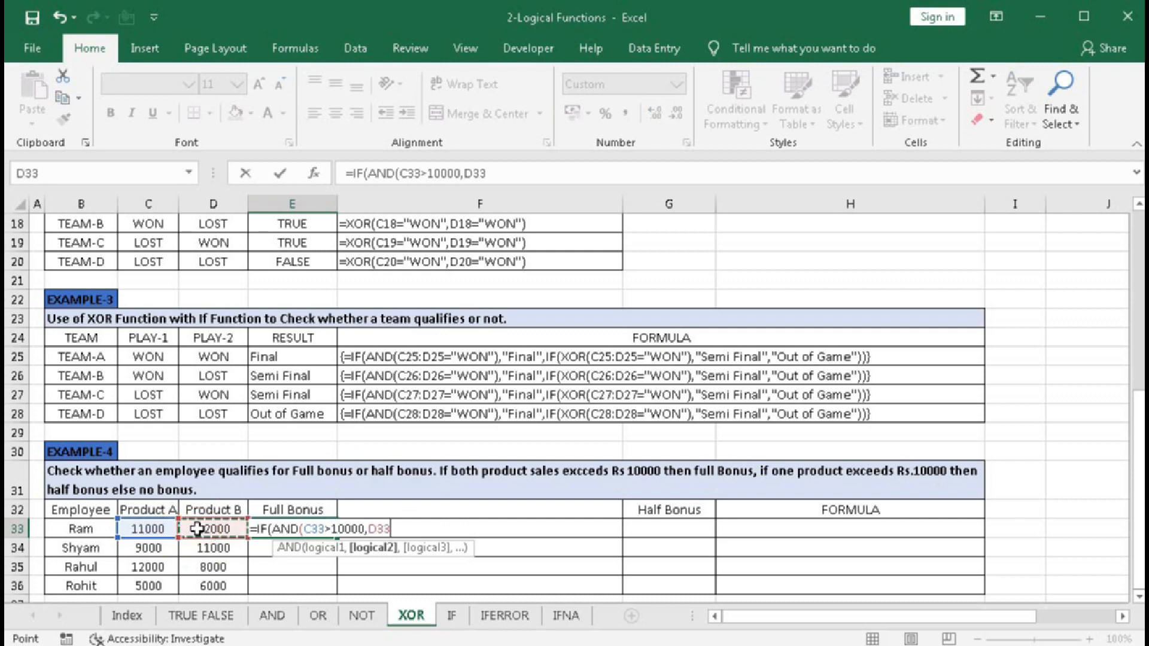
text(>10000)
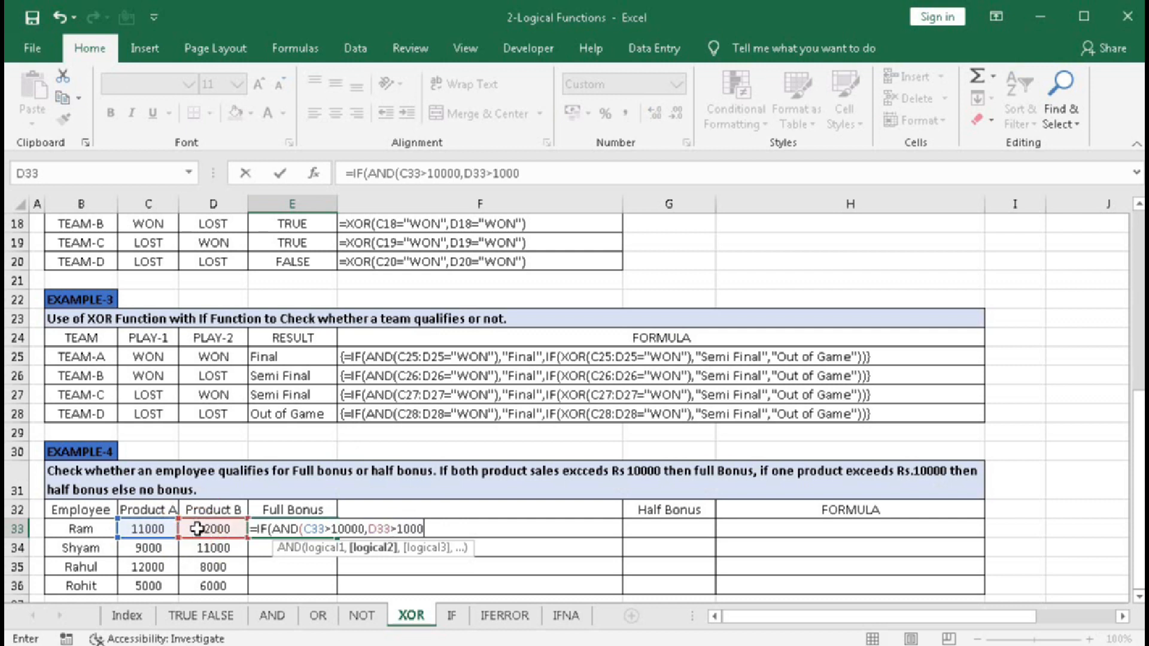
text())
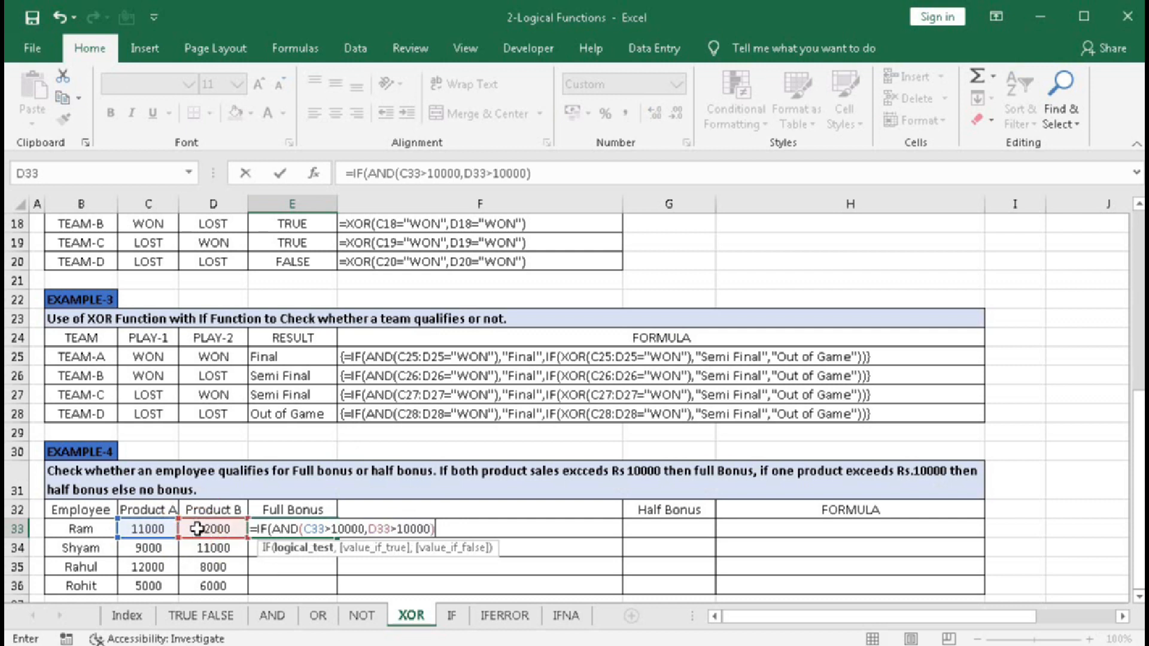
Step: Replace the AND arguments in the E33 formula with the single range test C33:D33>10000
drag(303, 528, 458, 528)
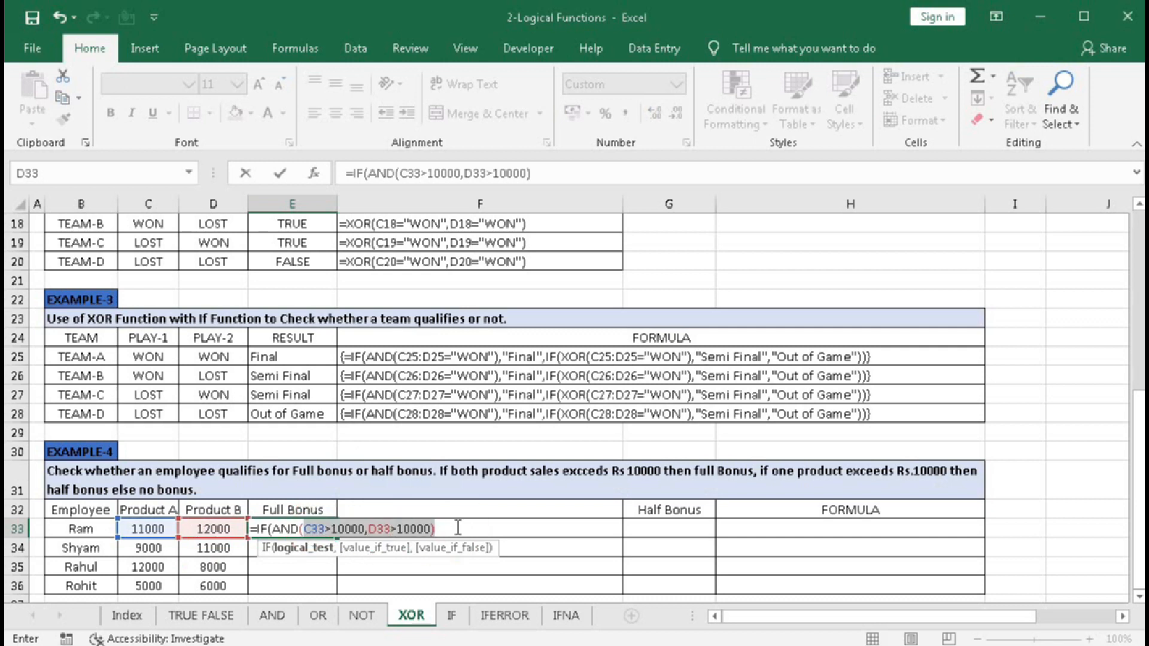
drag(139, 529, 219, 528)
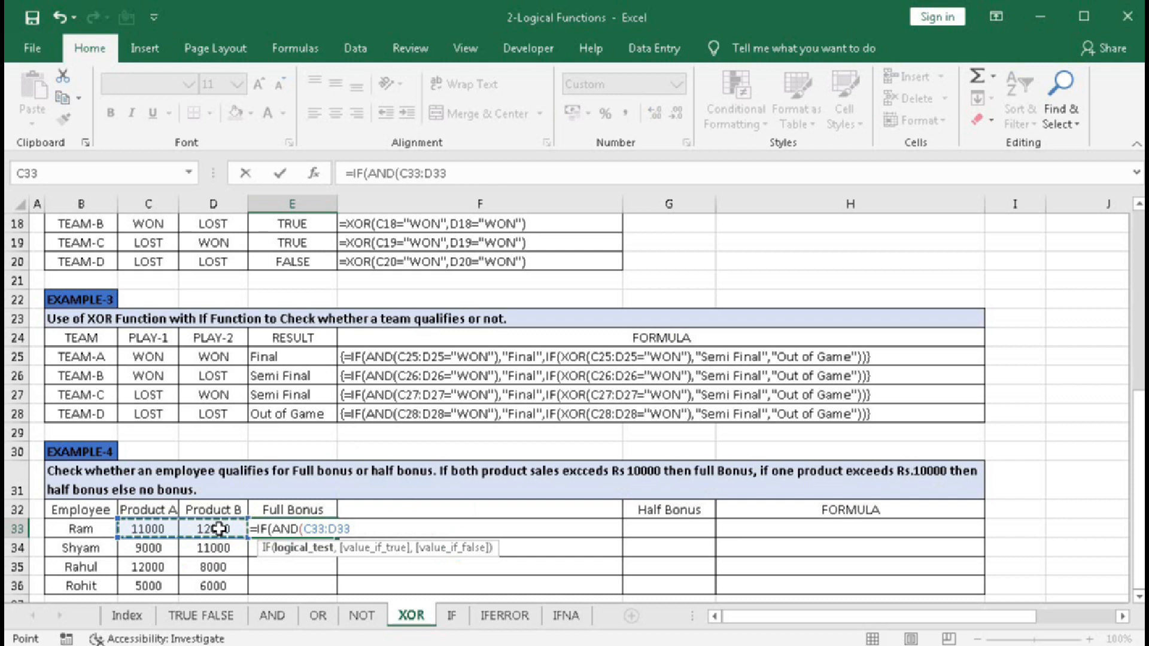
text(>1000)
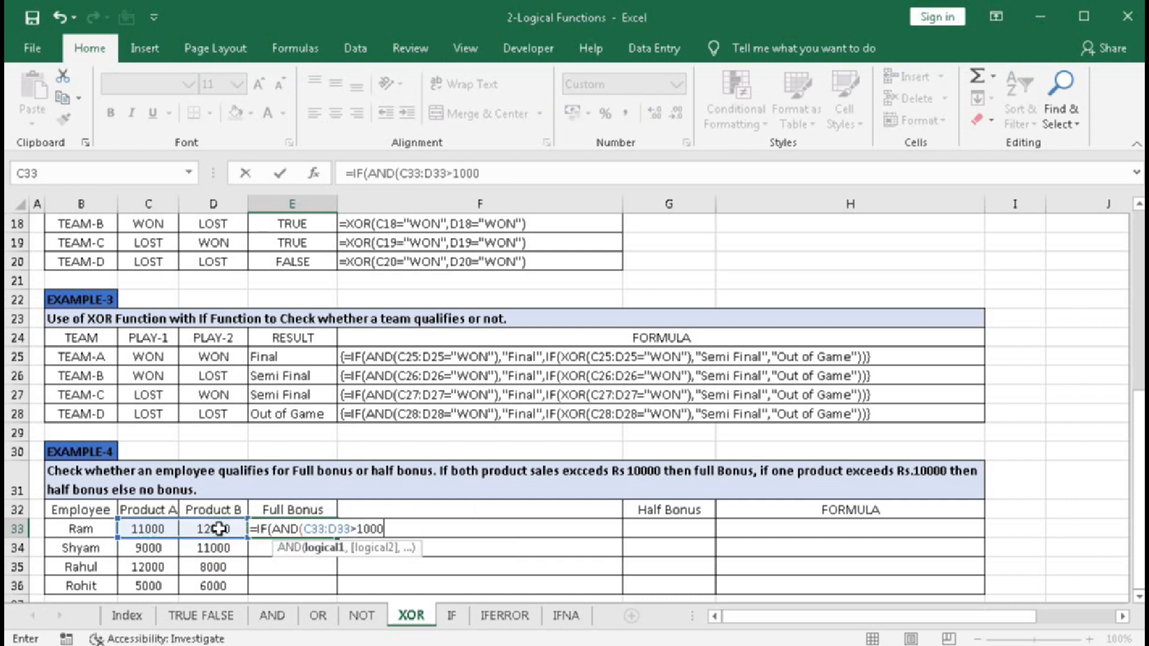
text(0))
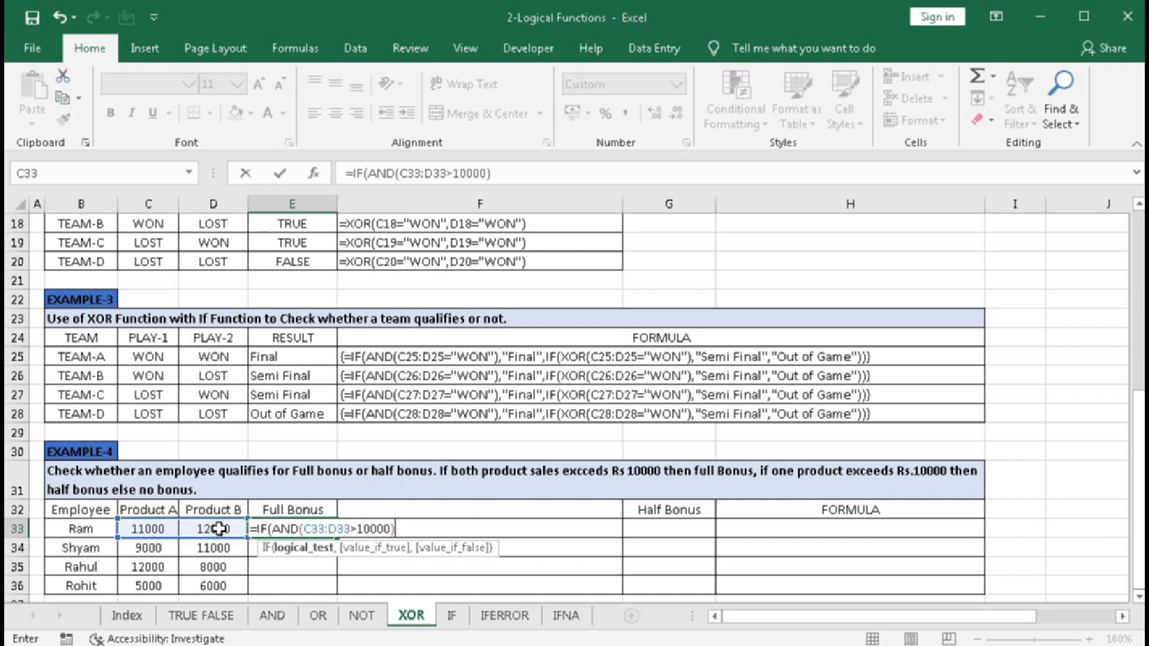
Step: Complete E33 as an array formula with "Yes" and "No" as the IF results, and fill it down through E36
text(,)
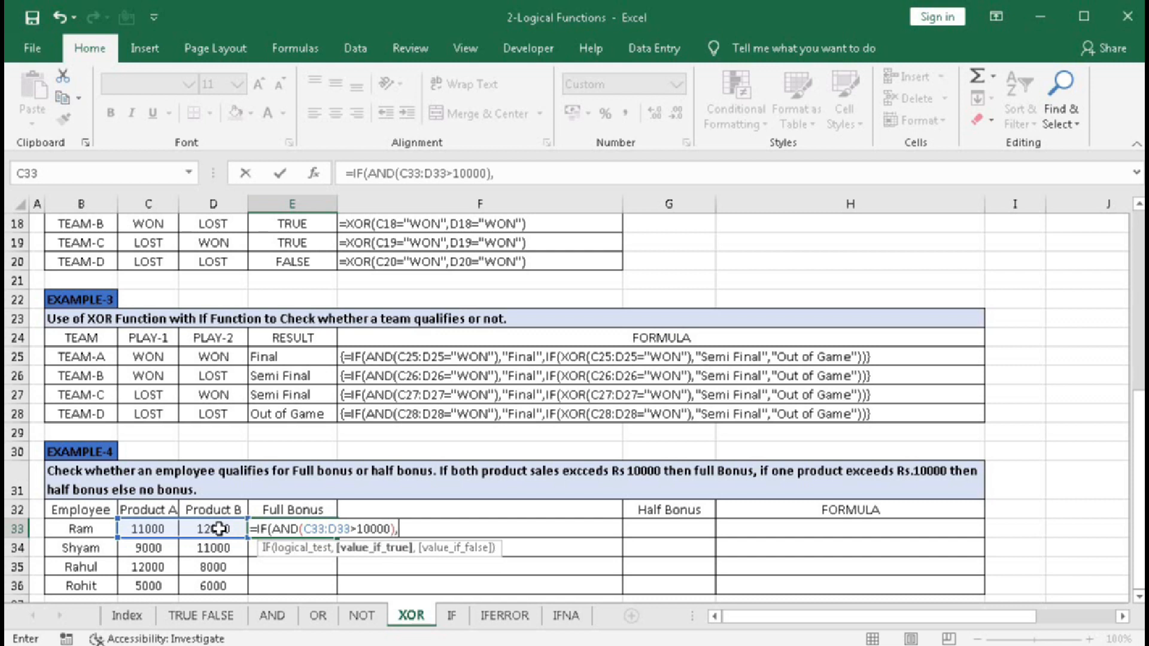
text("Yes","No)
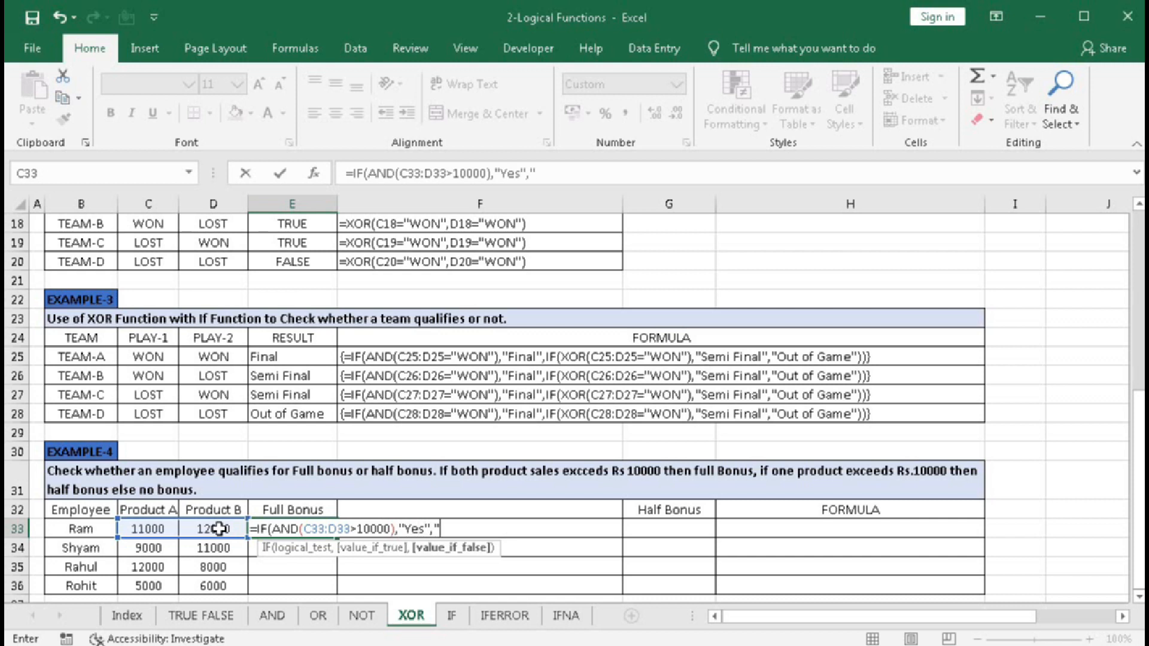
text("))
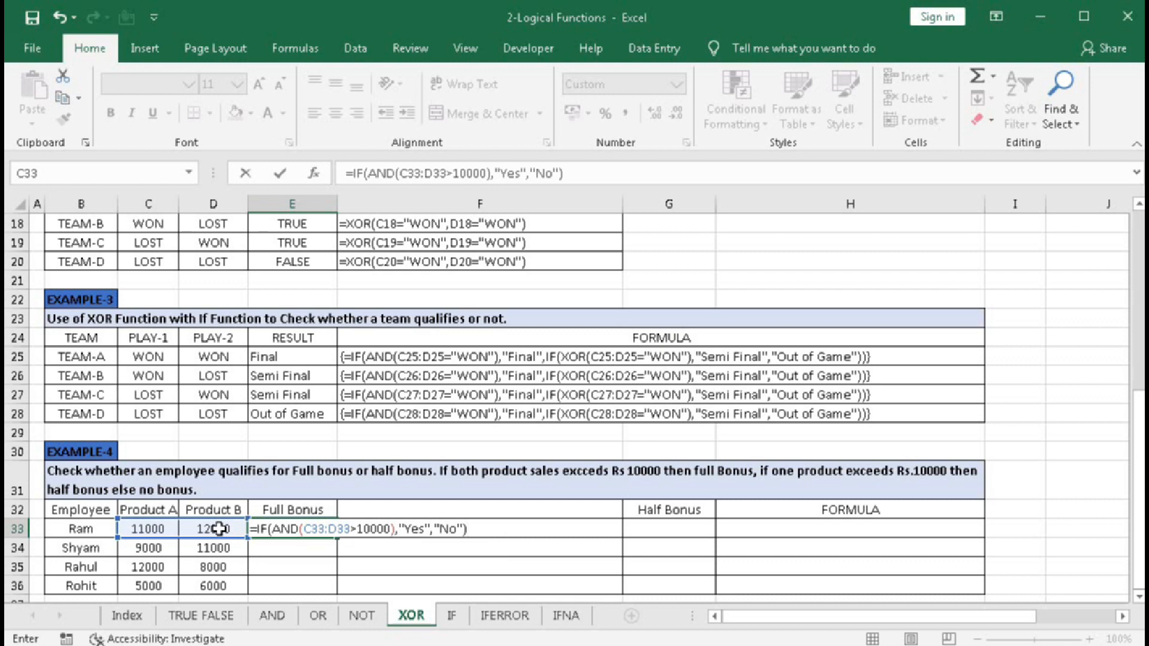
key(ctrl+shift+Return)
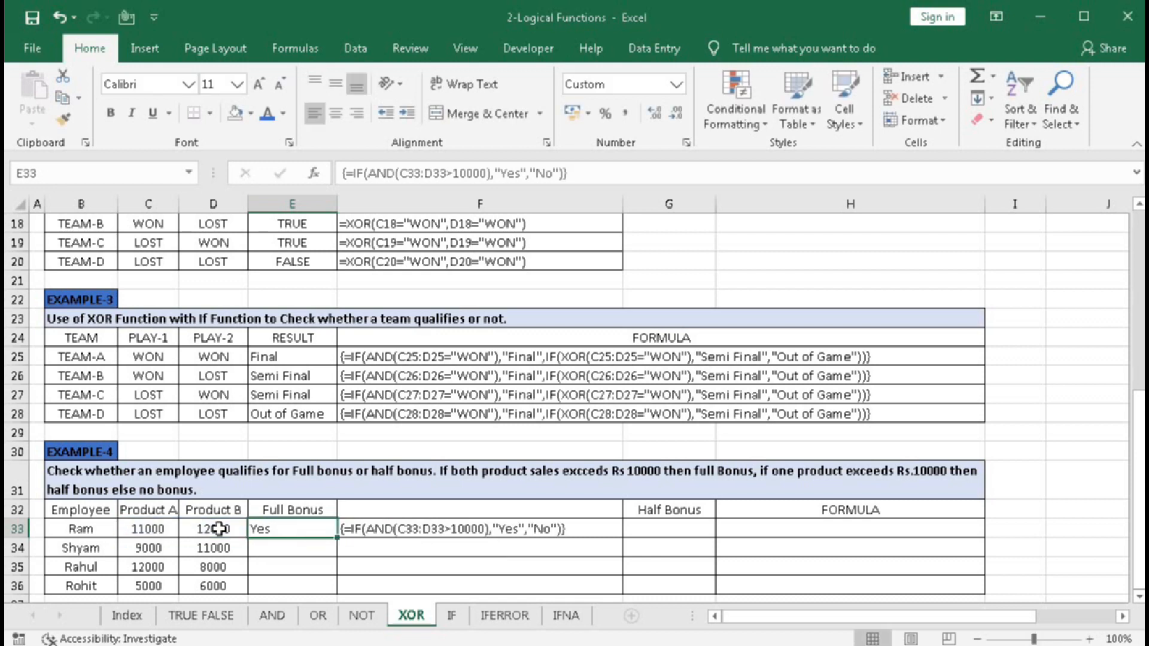
drag(337, 537, 335, 586)
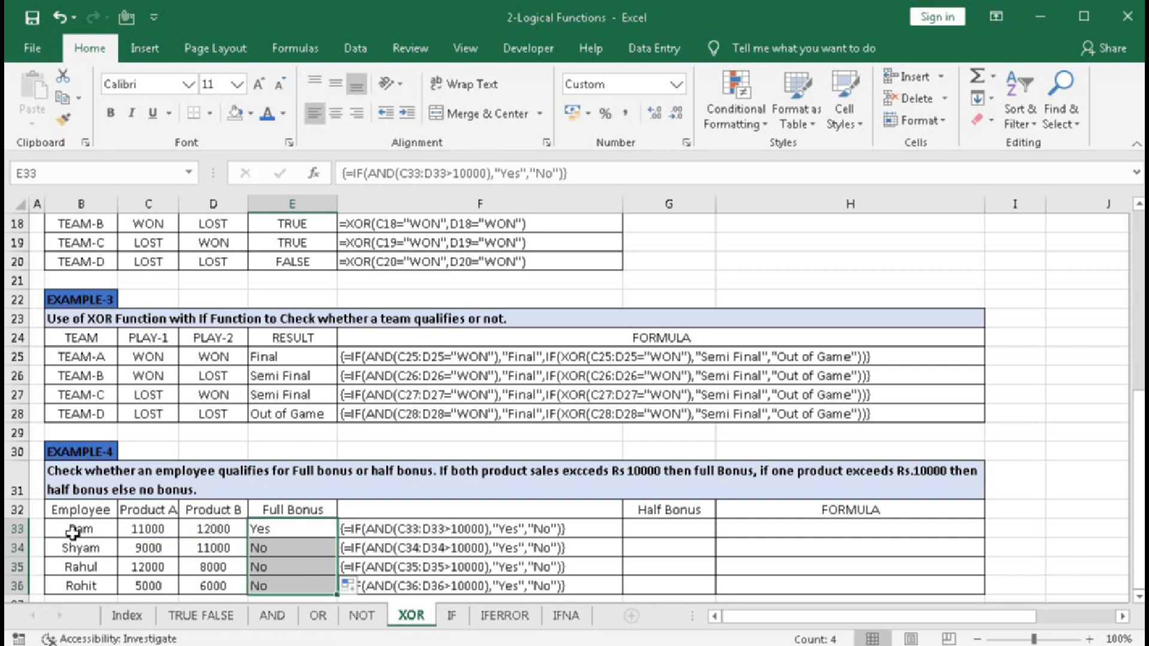
click(298, 534)
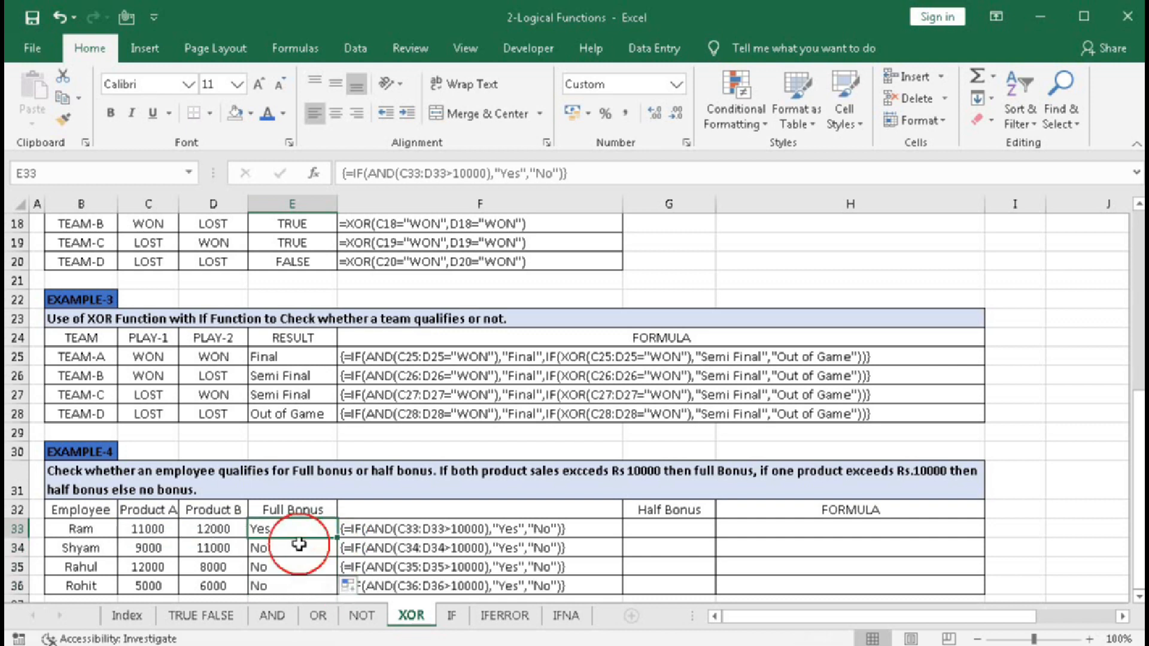
drag(298, 549, 293, 580)
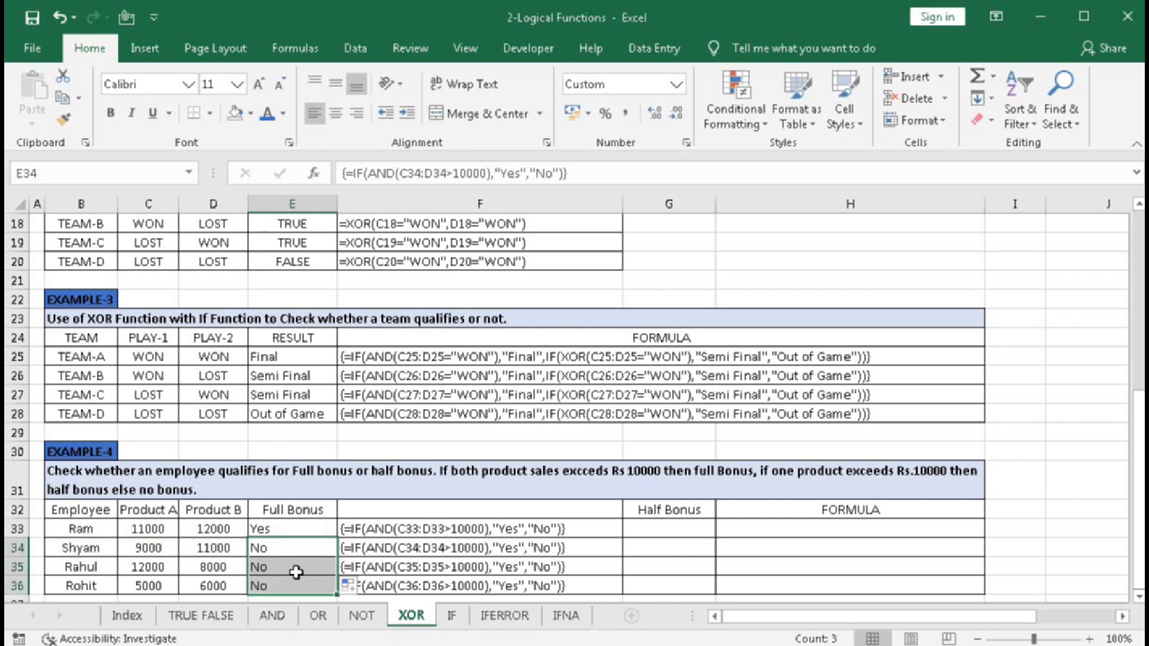
Step: Begin the Half Bonus formula in G33 with an XOR function over the range C33:D33
click(664, 530)
text(=)
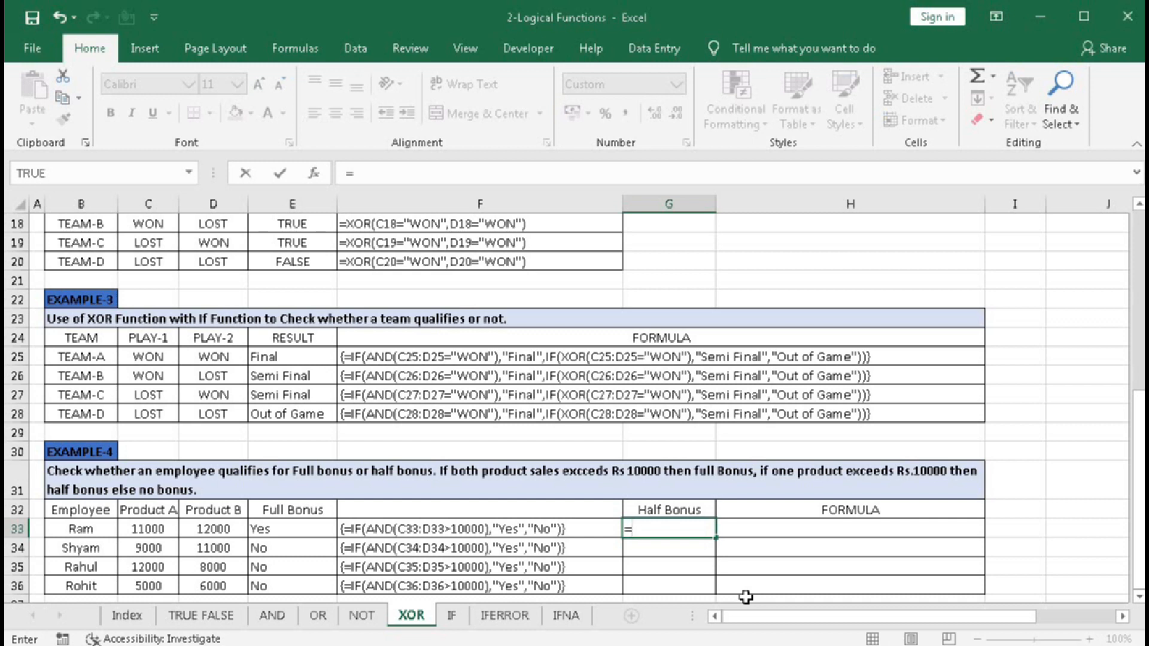
text(xor)
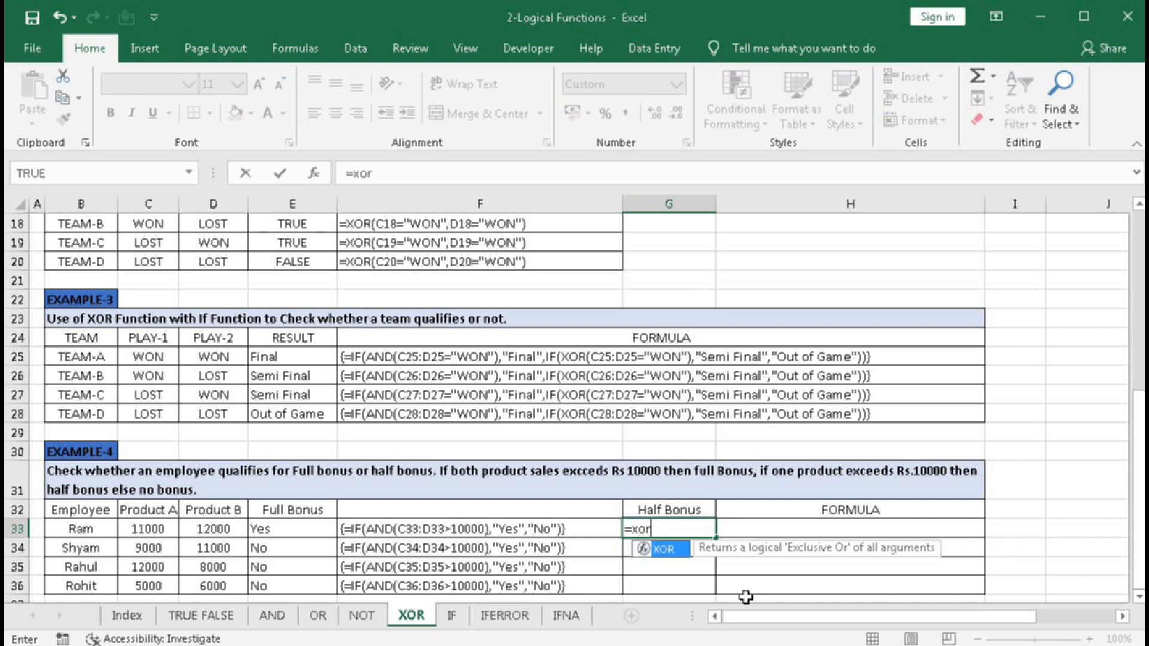
key(Tab)
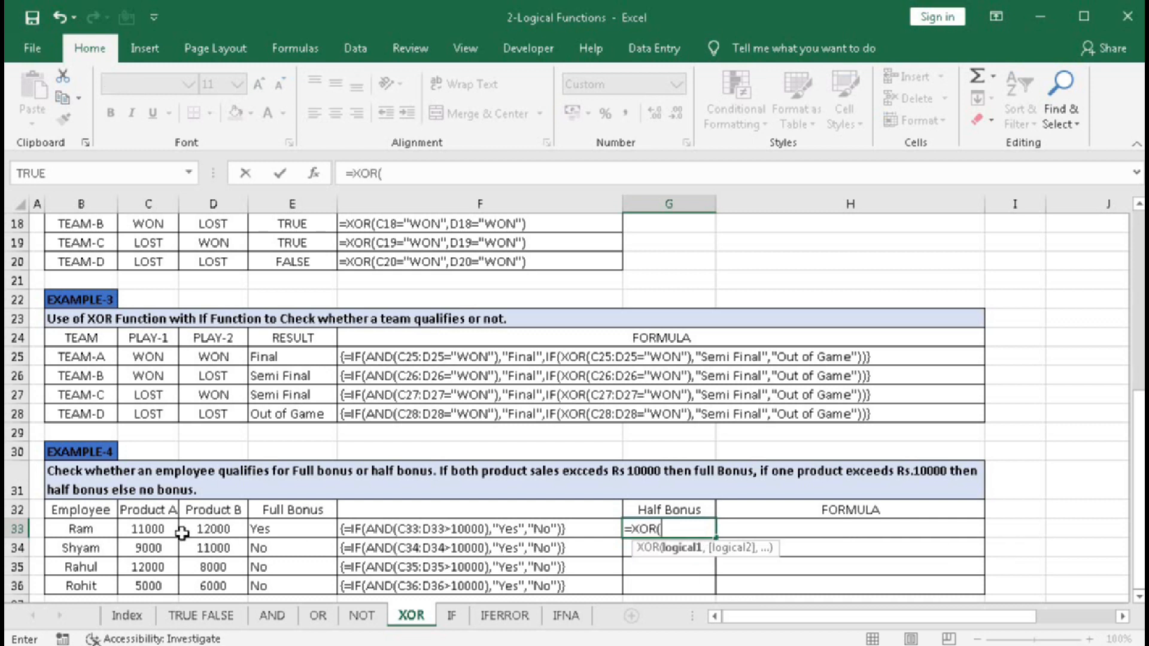
drag(150, 528, 190, 528)
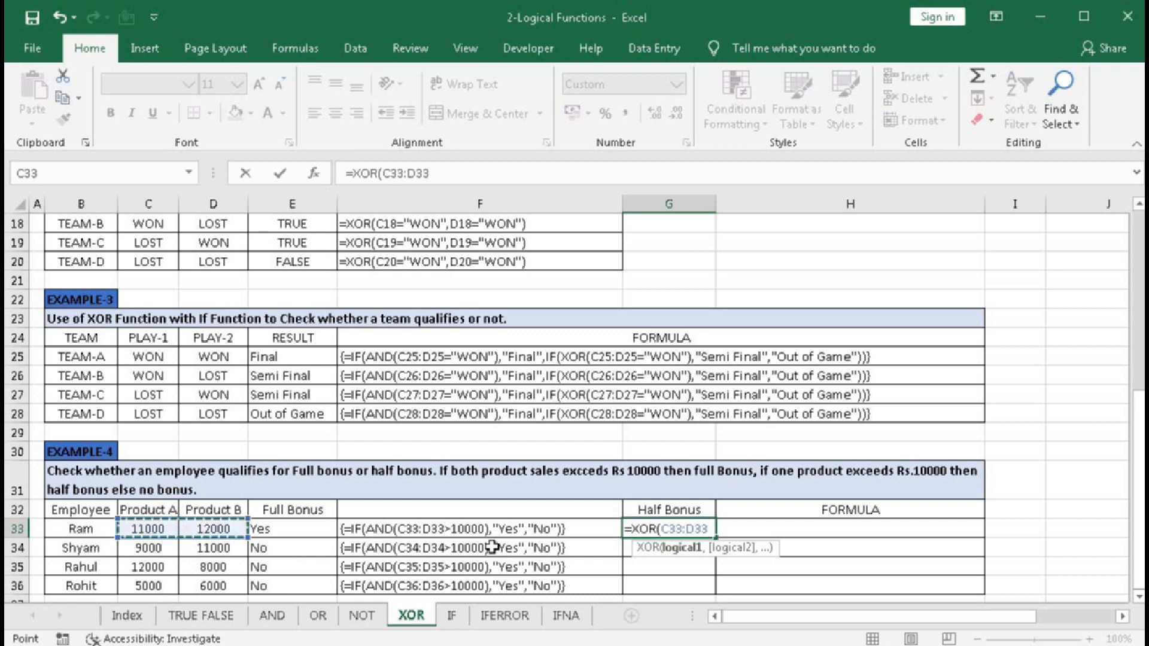
Step: Wrap the XOR in G33 in an IF function and complete its test as C33:D33>10000
click(689, 538)
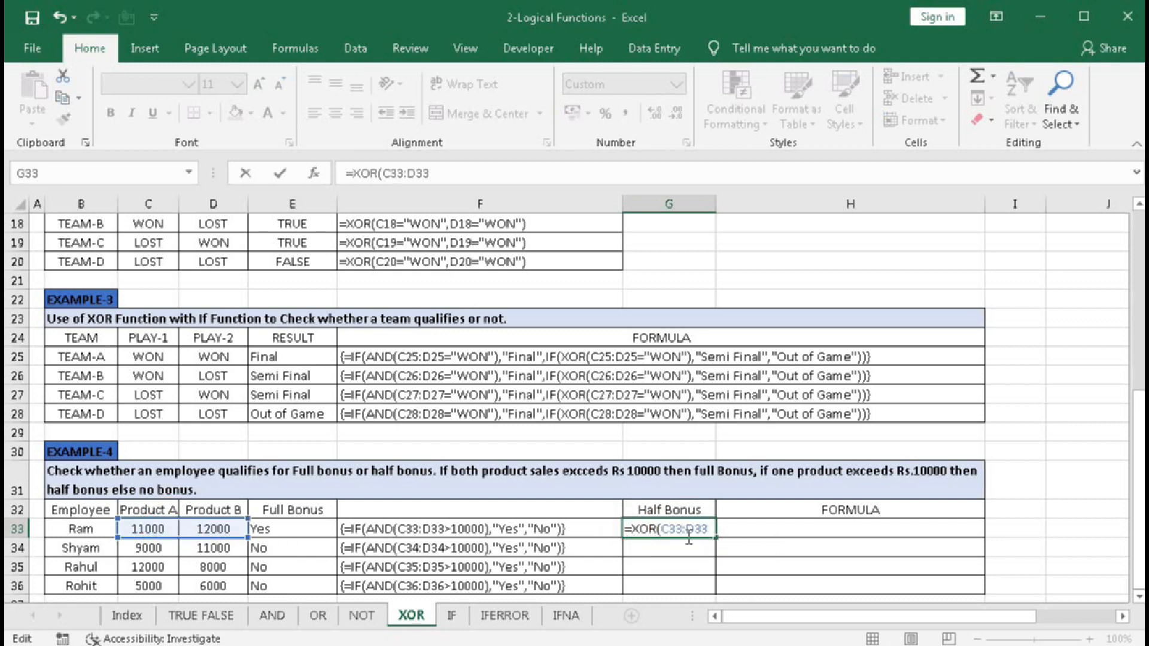
text(if)
key(Tab)
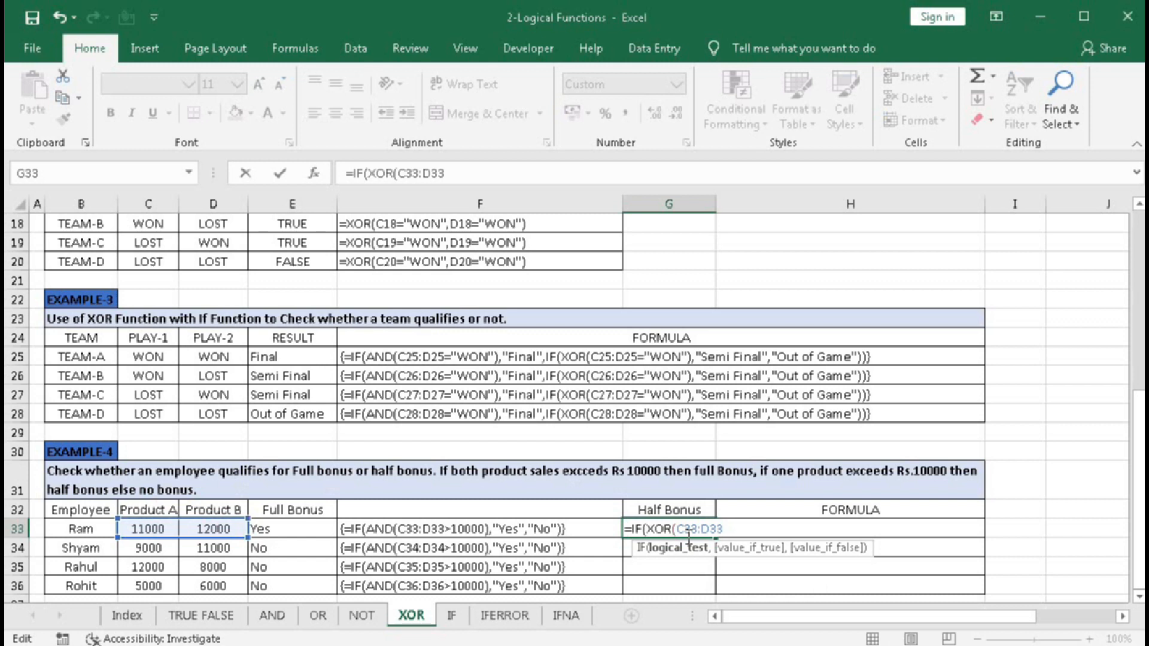
click(722, 528)
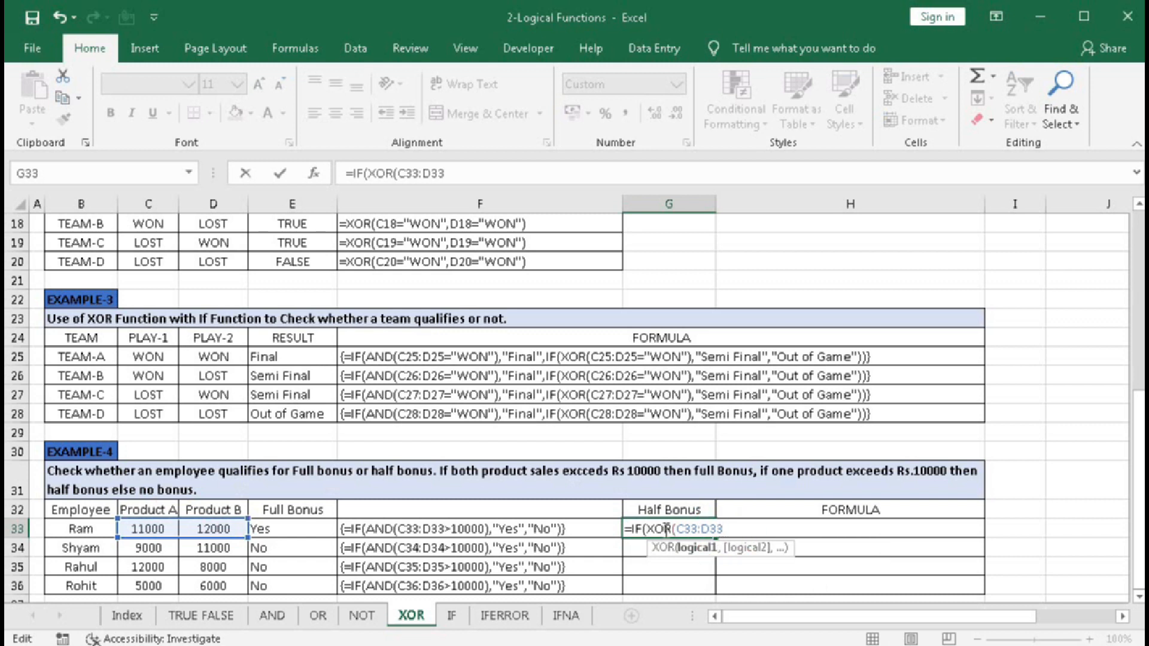
text(>10000))
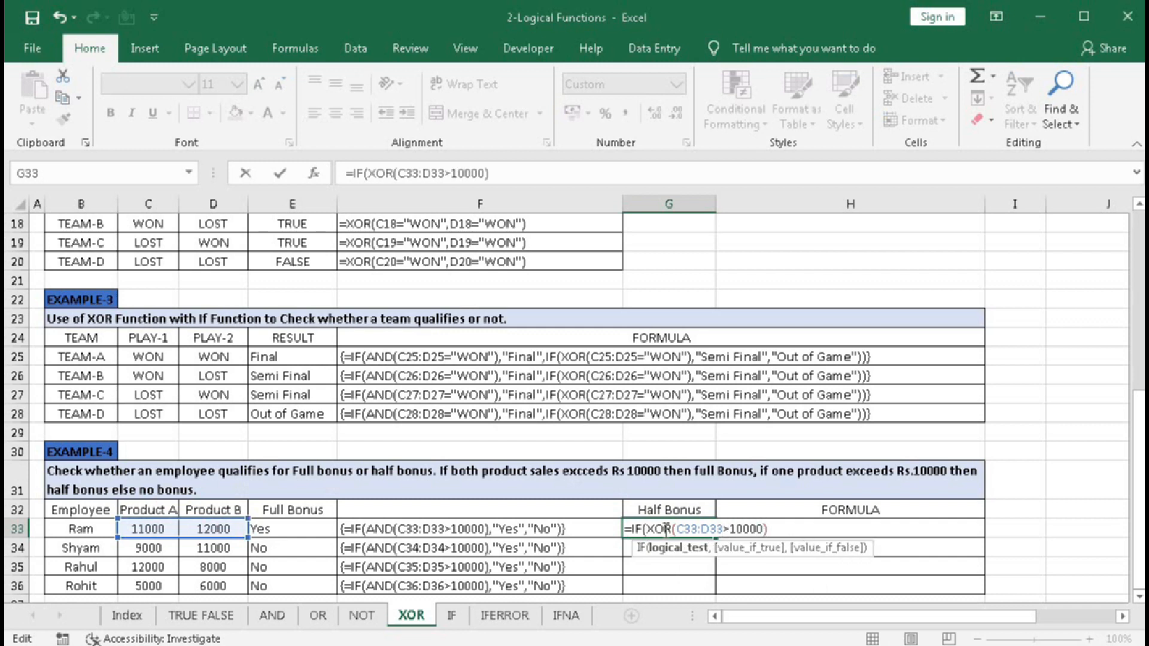
Step: Finish the G33 formula with "Yes" and "No" as the IF results
text(,)
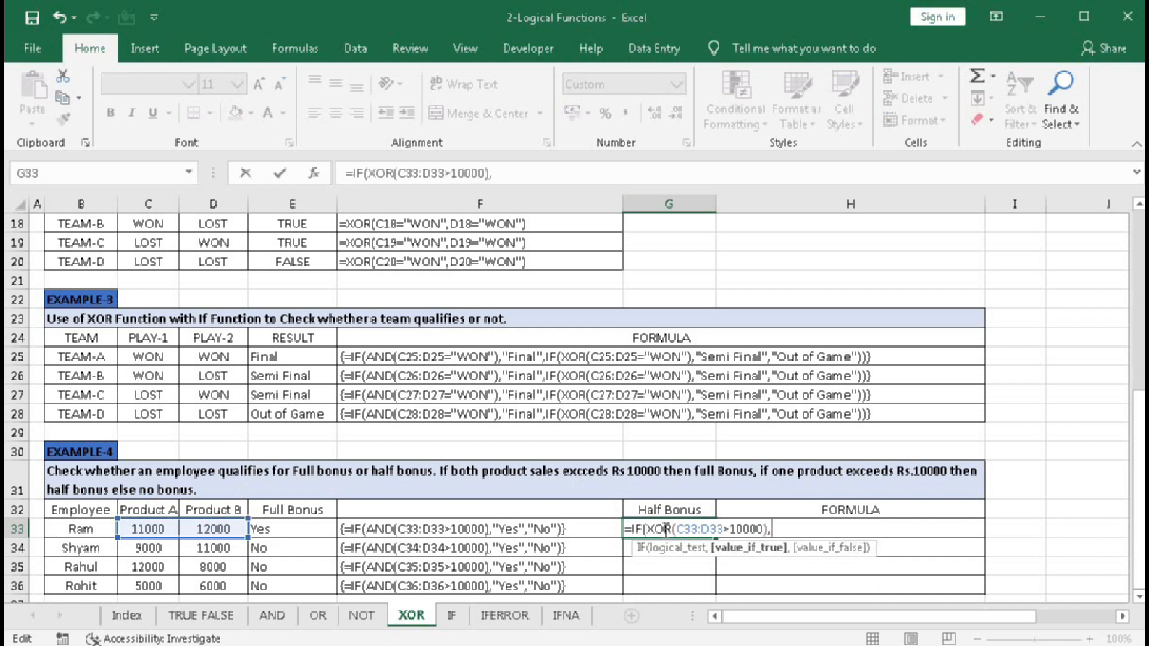
text("Yes",)
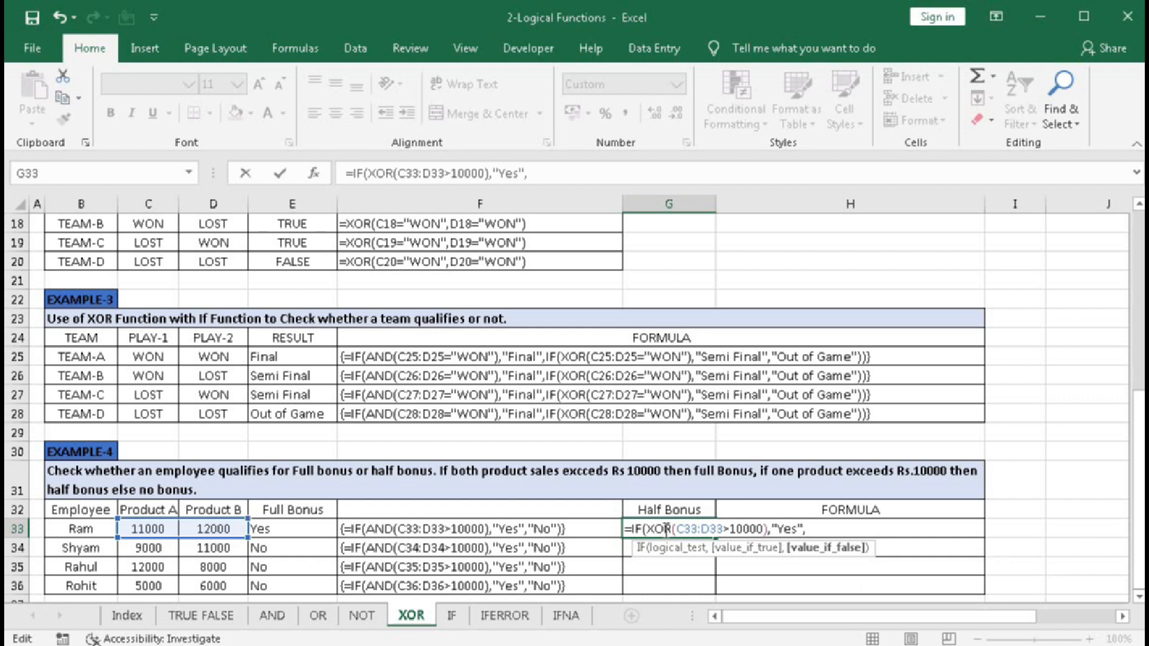
text("No"))
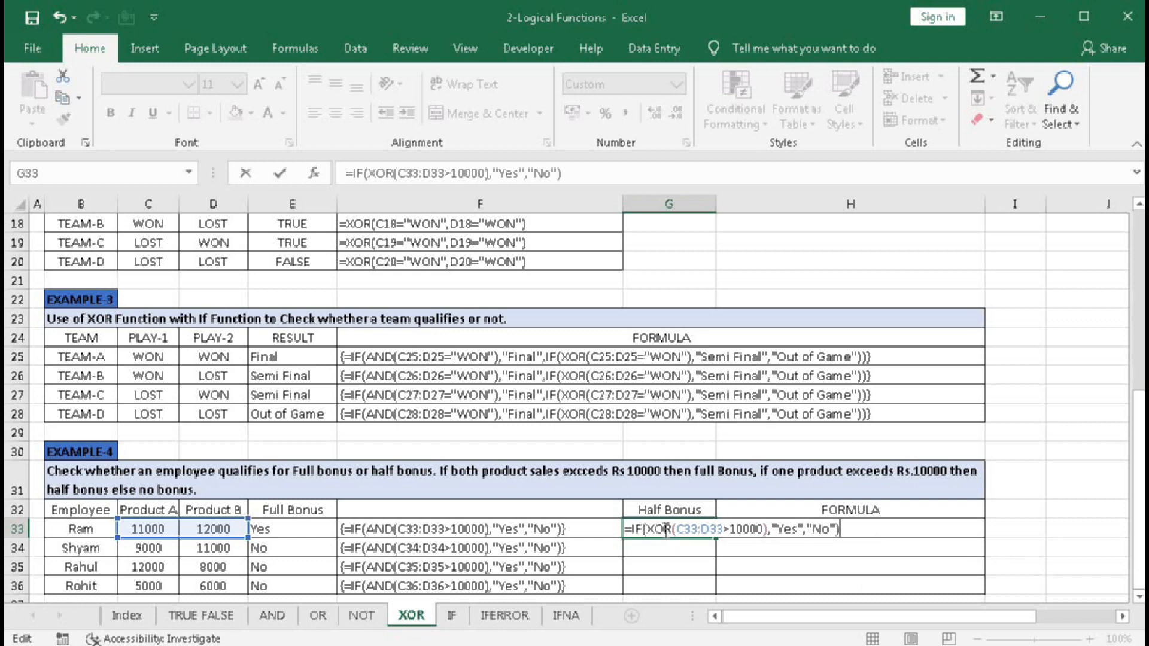
key(Return)
Step: Convert the G33 formula to an array formula and fill it down through G36
double_click(665, 528)
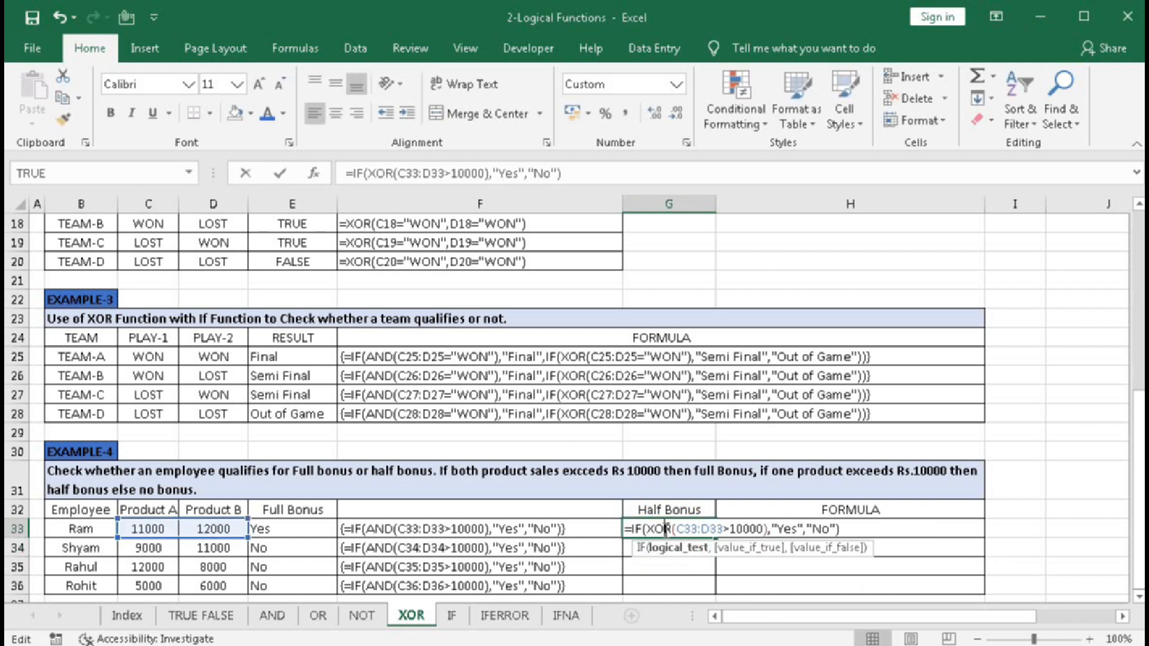
key(ctrl+shift+Return)
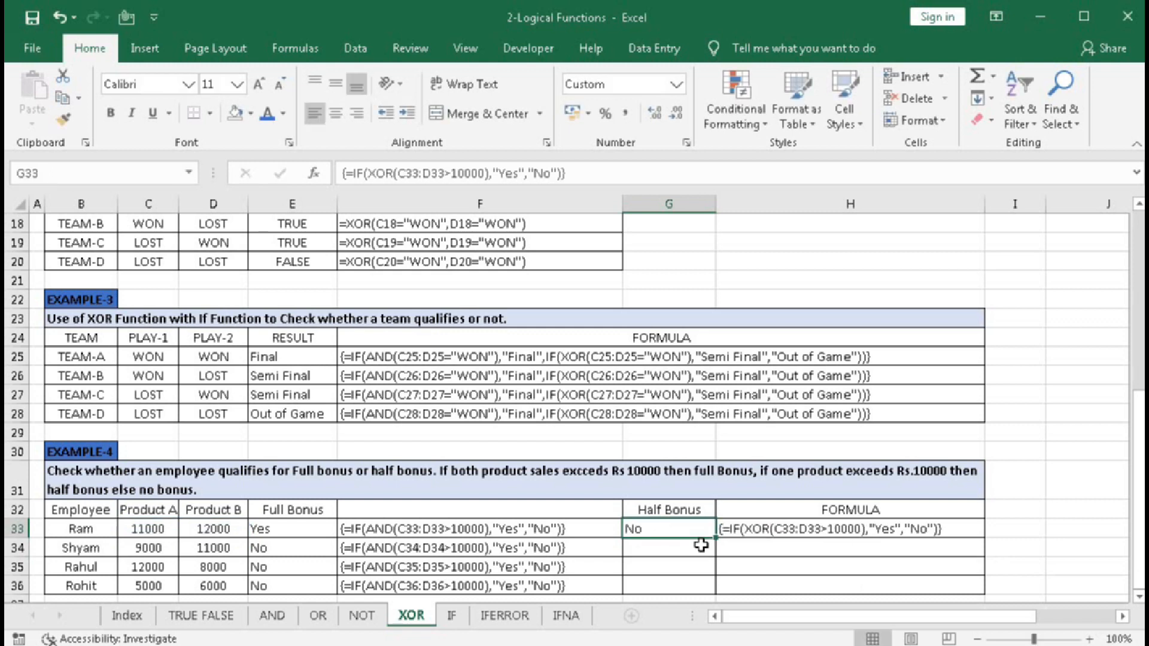
drag(715, 538, 703, 586)
drag(661, 548, 90, 564)
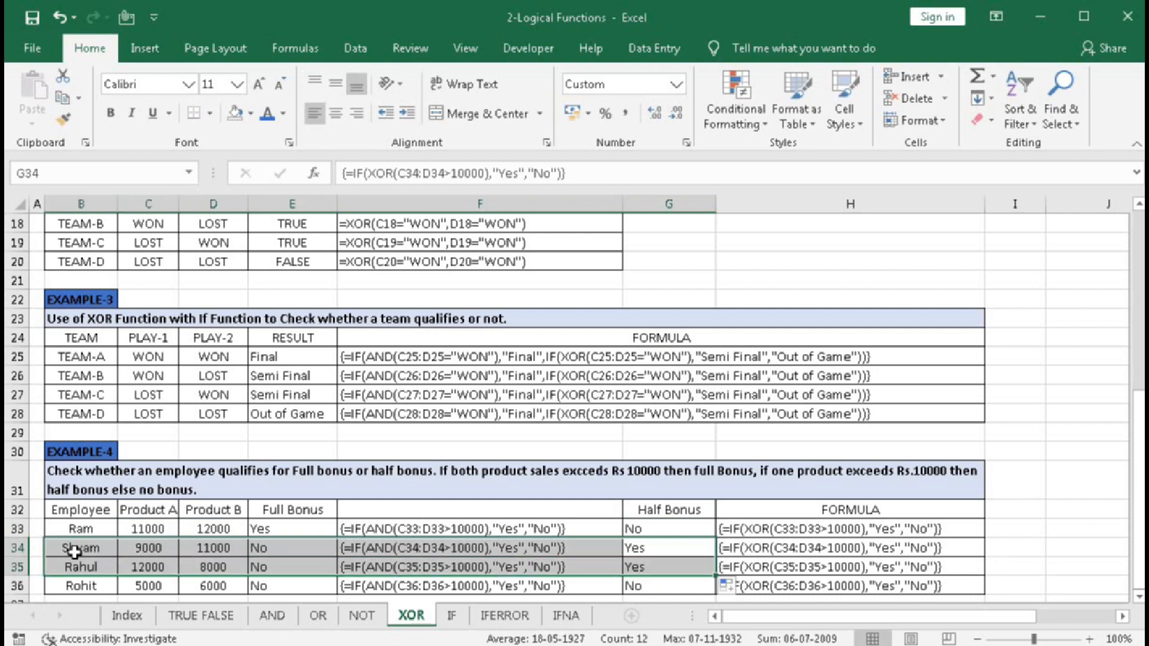
Step: Begin a combined bonus formula in F38 below the Example-4 table with =IF(AND(C33:D33>10000,
click(420, 553)
scroll(425, 539, down, 2)
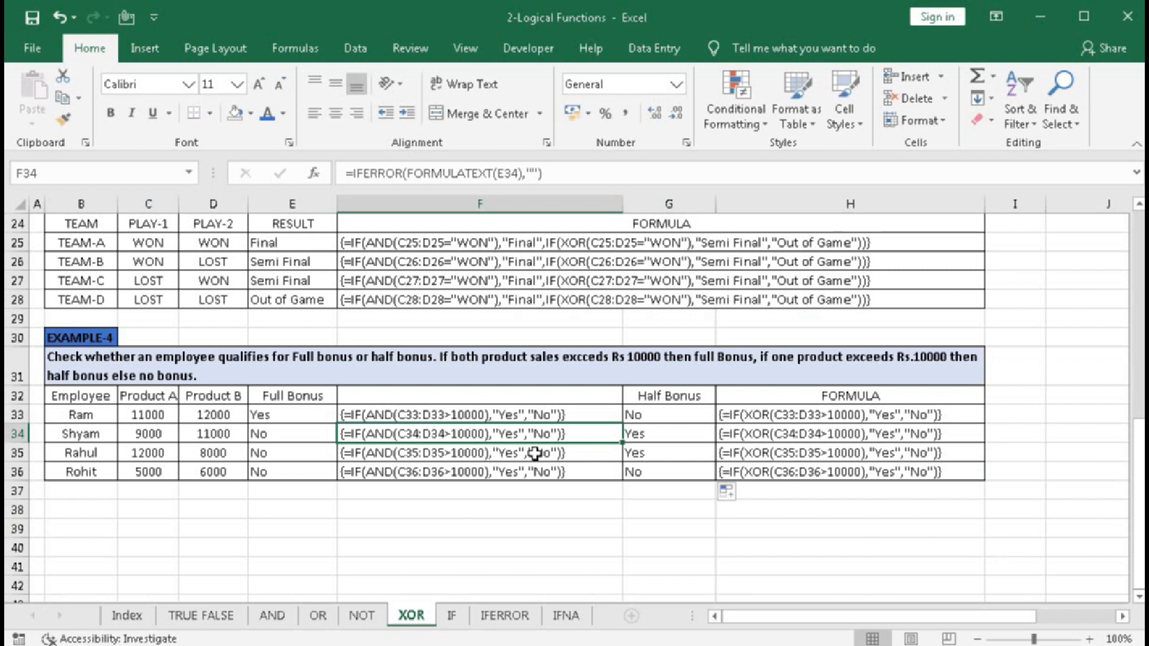
click(386, 513)
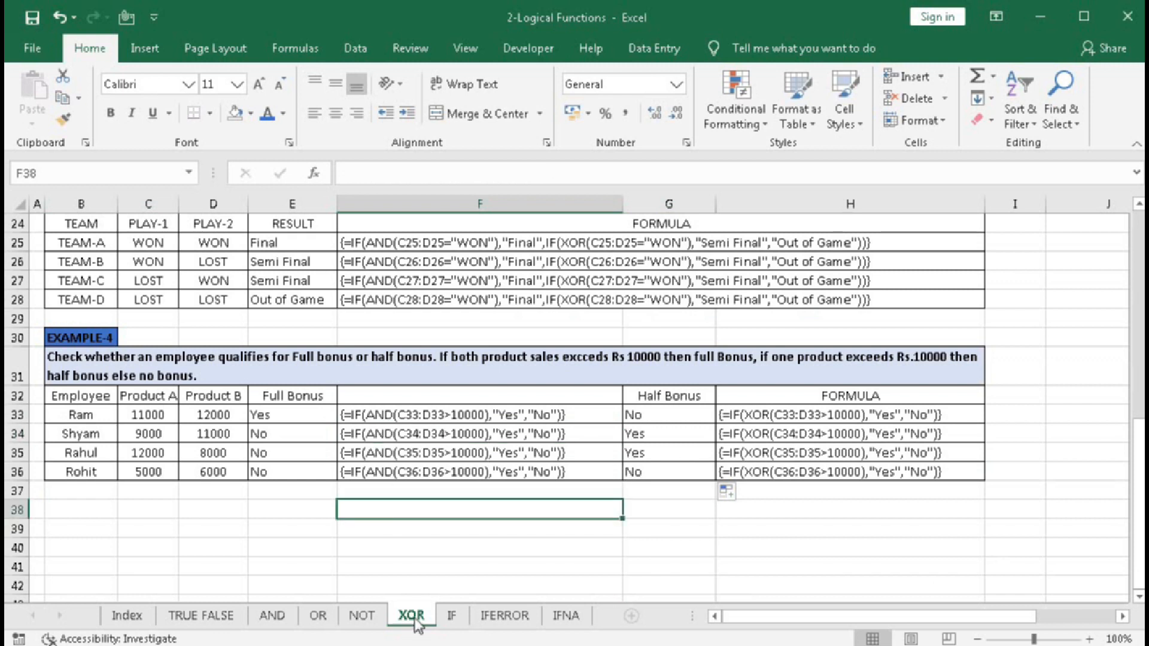
text(=IF()
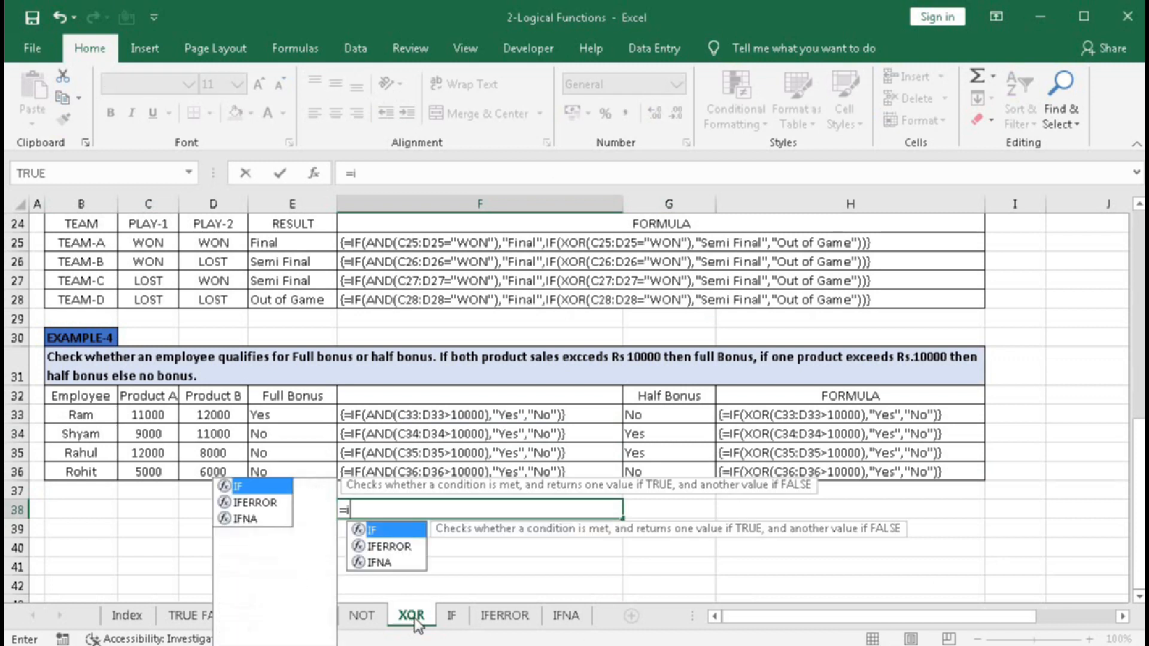
text(and()
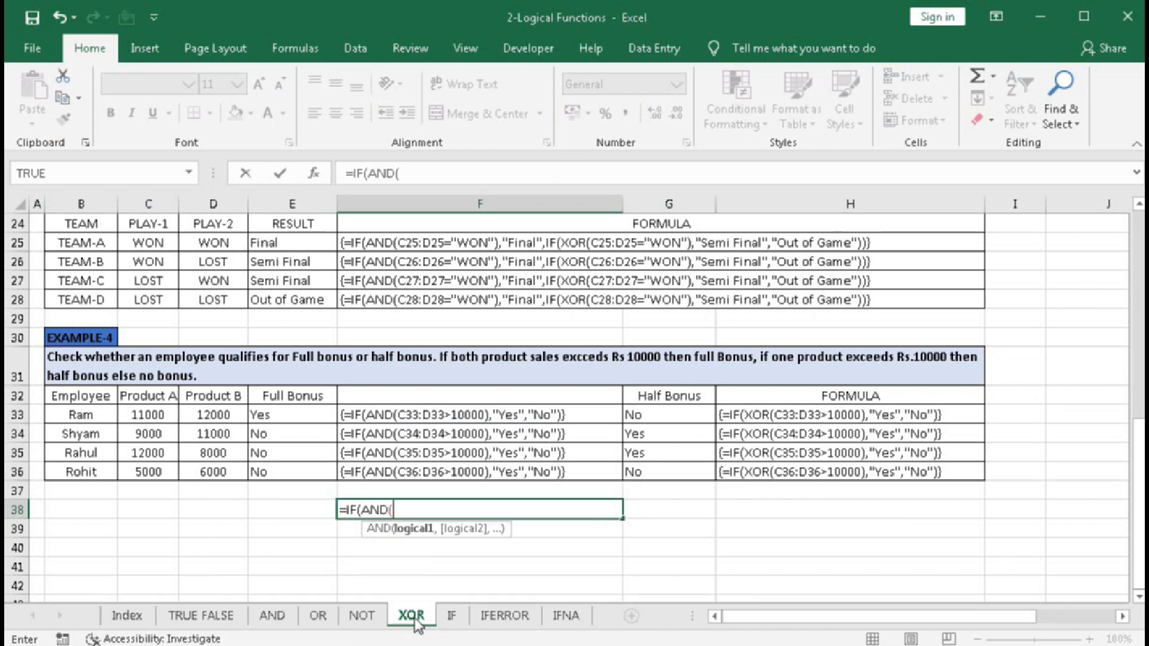
drag(132, 414, 203, 417)
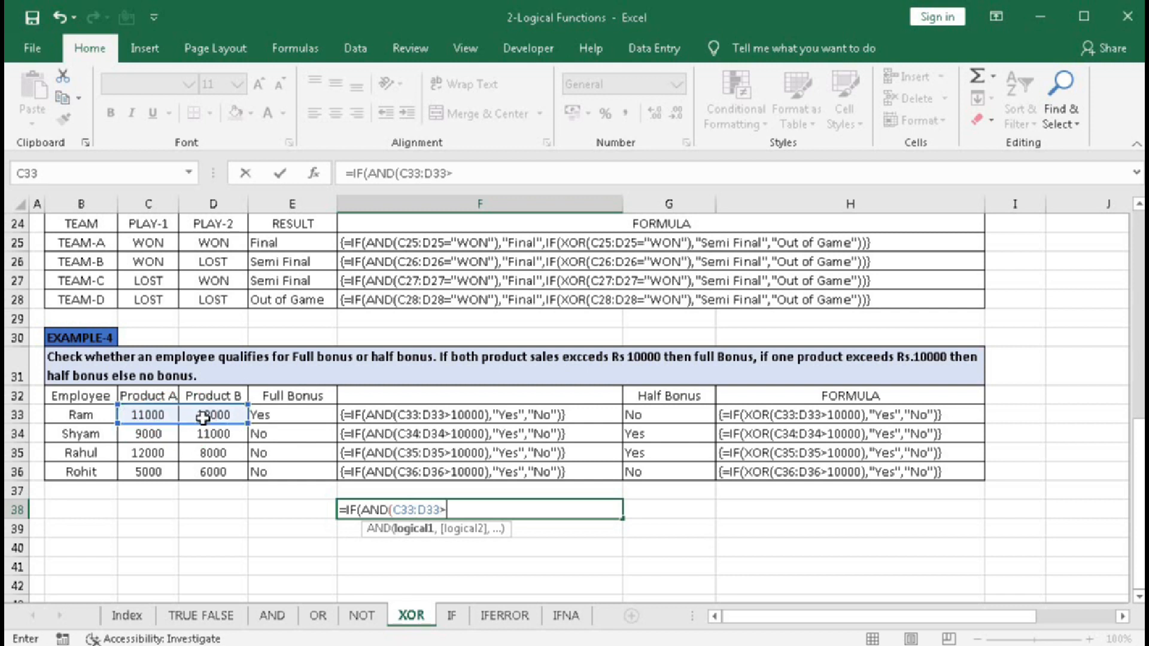
text(>10000,)
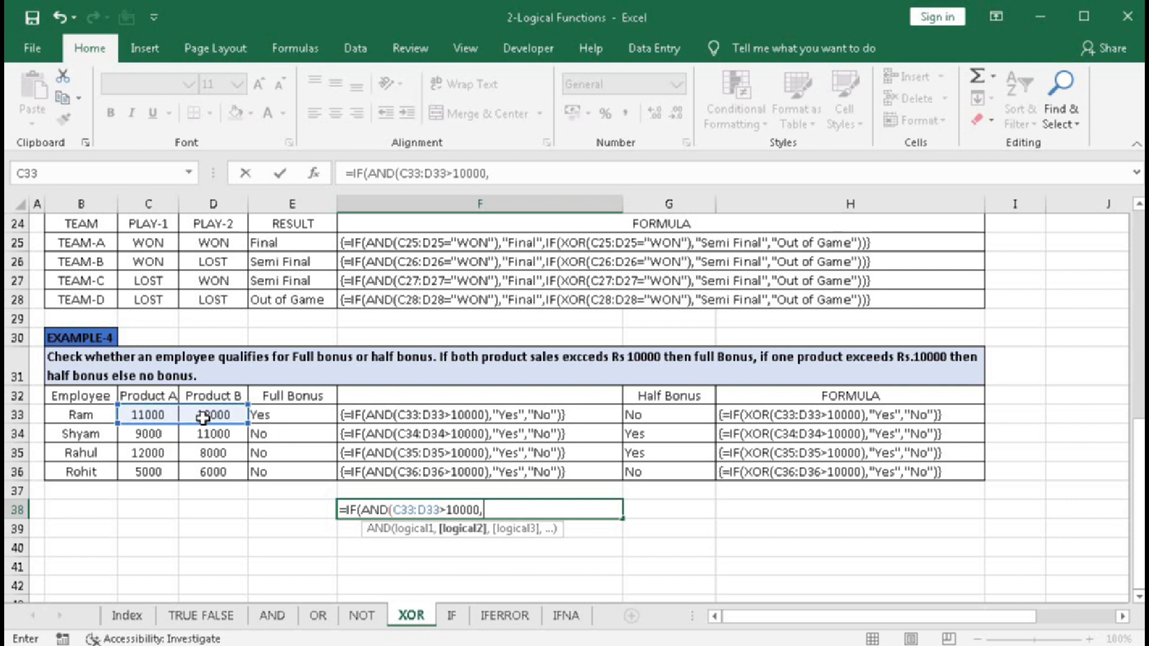
Step: Add "Full Bonus" and a nested IF on C33:D33 to the F38 formula, and close the AND test after 10000
text("Full Bonus)
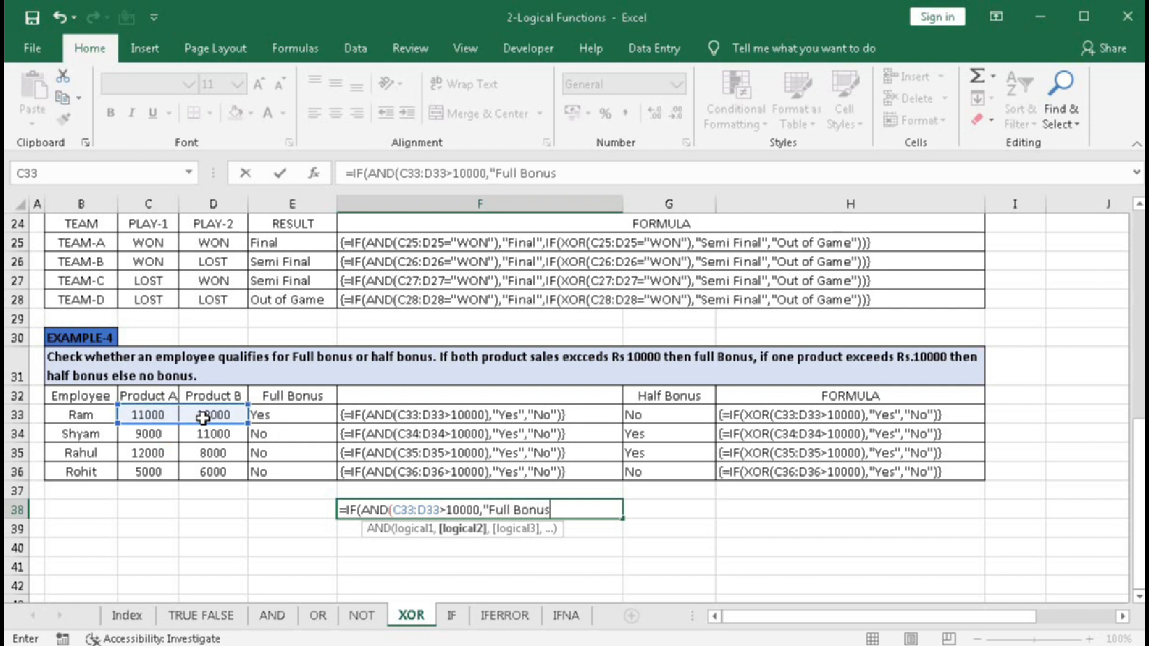
text(")
text(,IF()
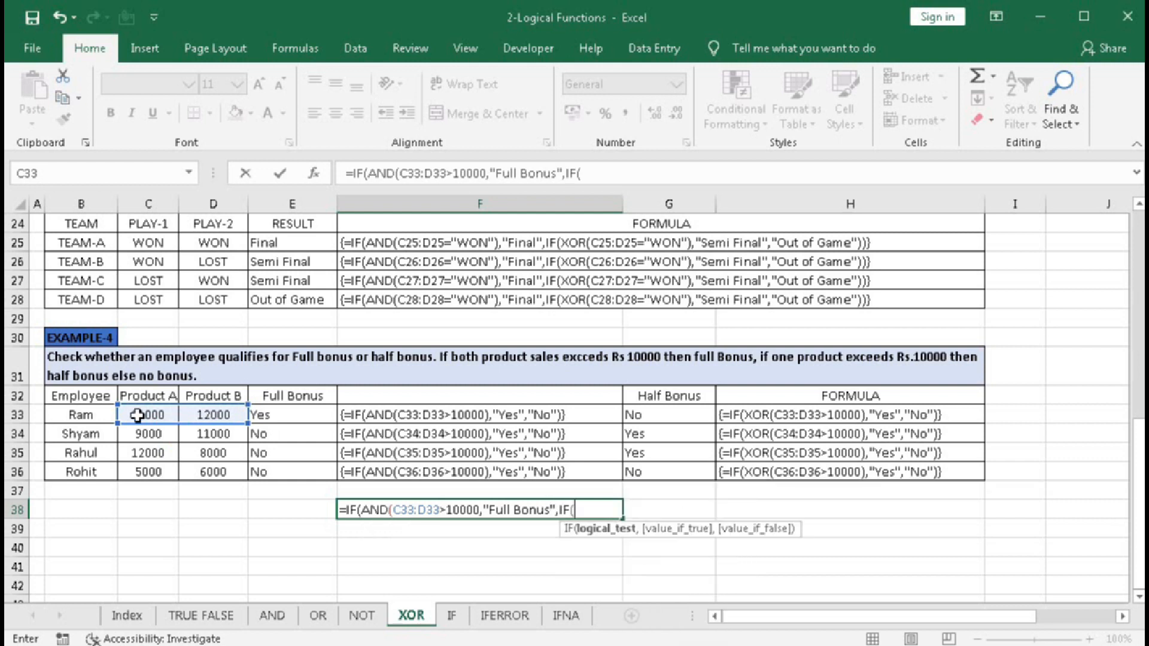
drag(137, 415, 198, 415)
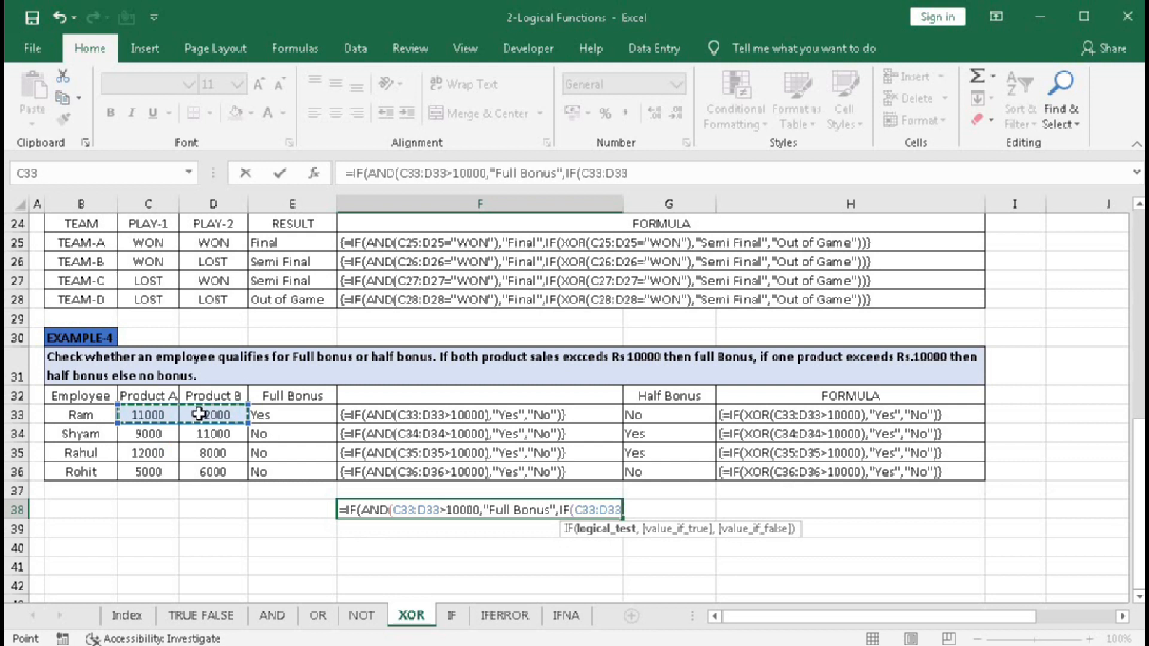
click(480, 509)
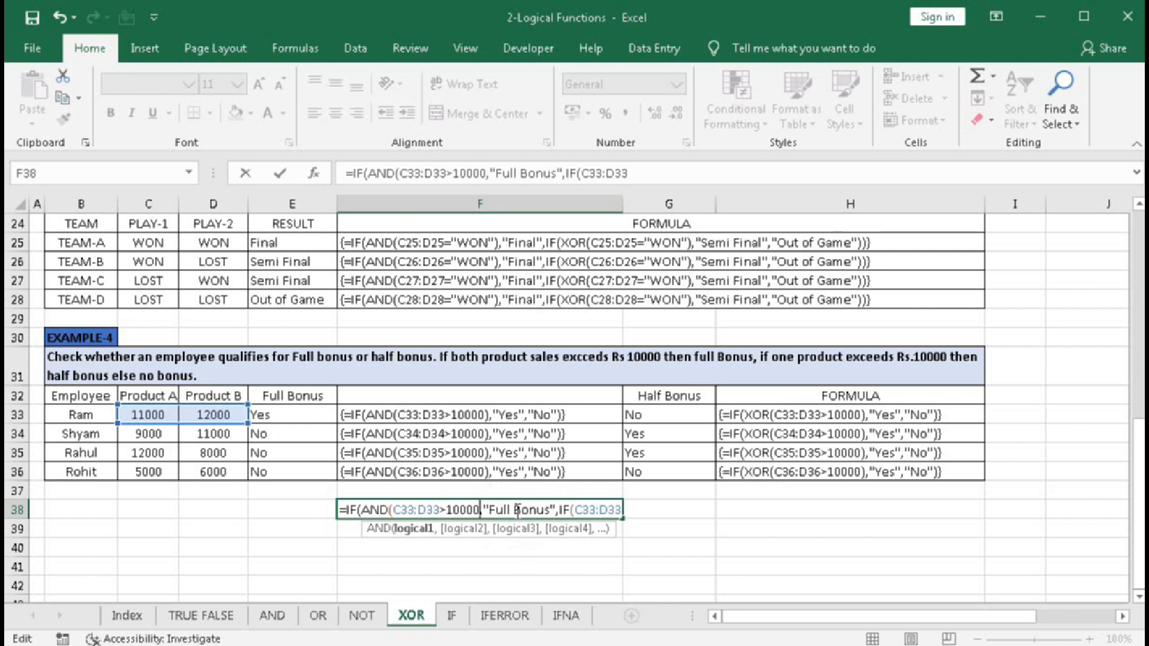
text())
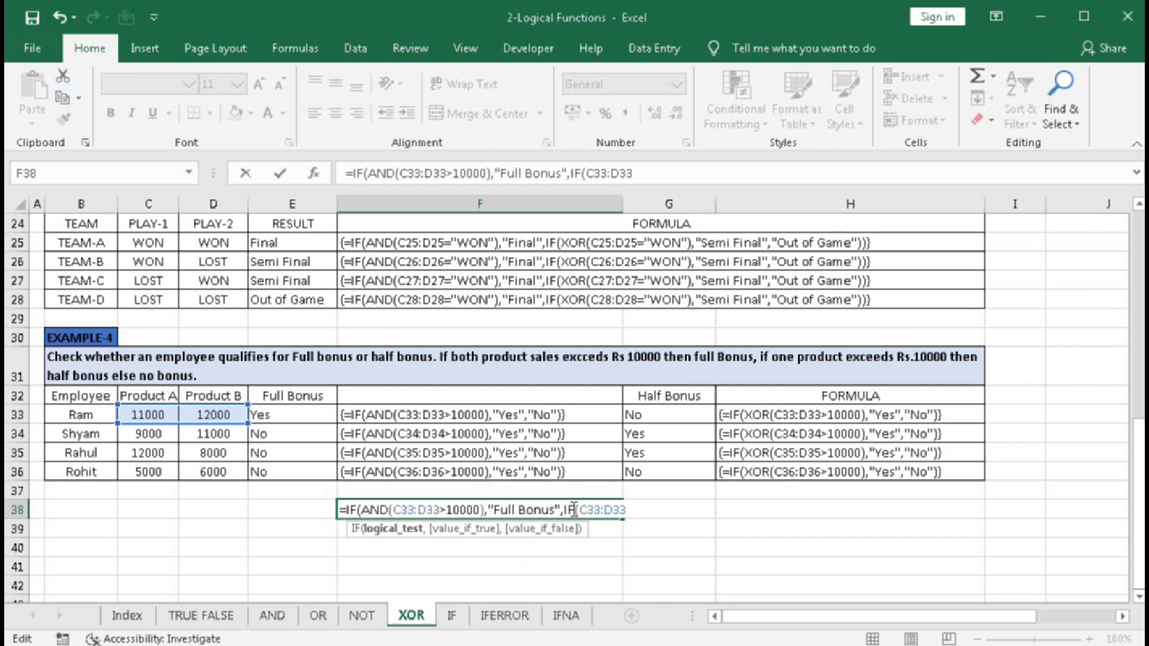
Step: Make the nested IF's test in F38 XOR(C33:D33>10000)
click(576, 509)
text(xo)
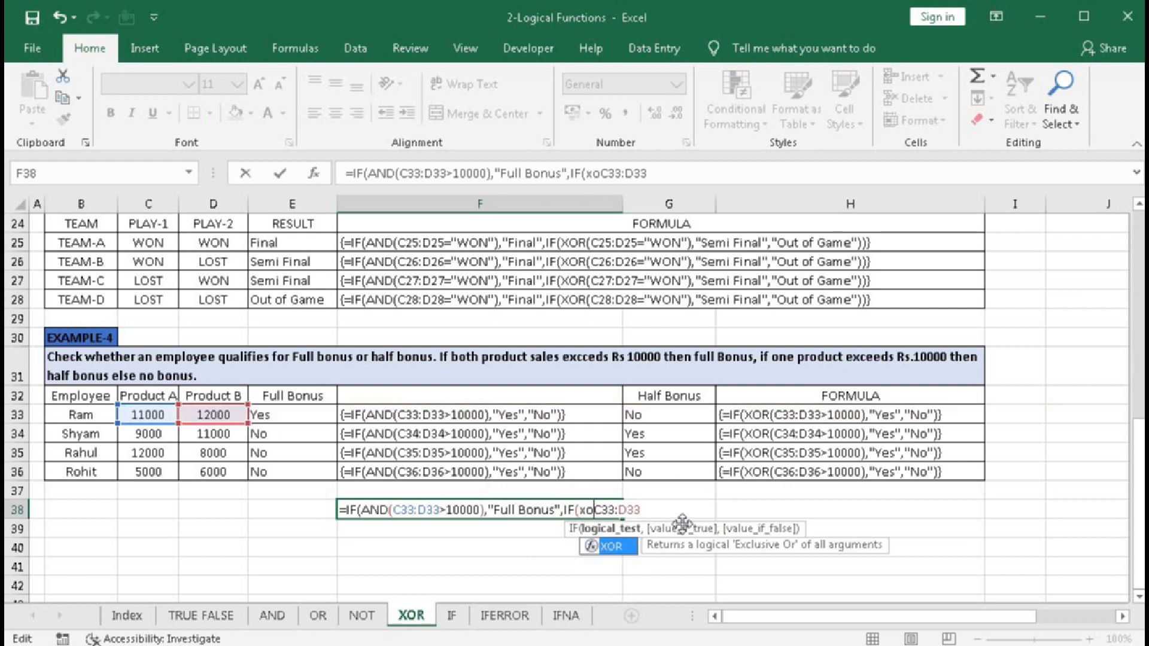
key(Tab)
click(662, 510)
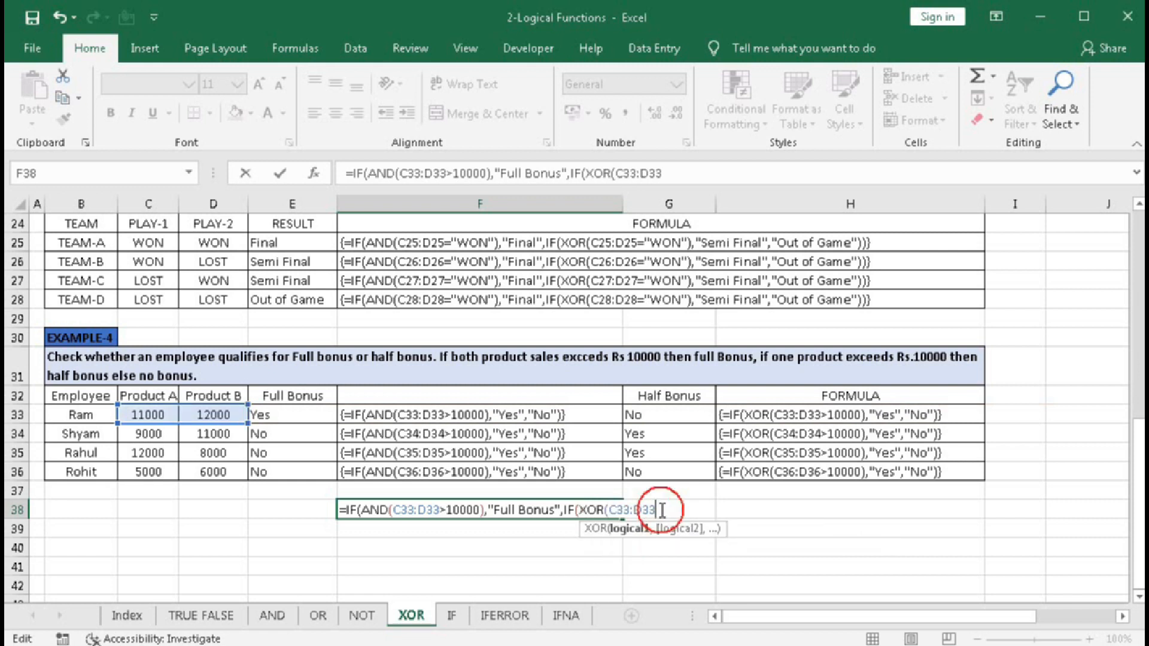
text(>)
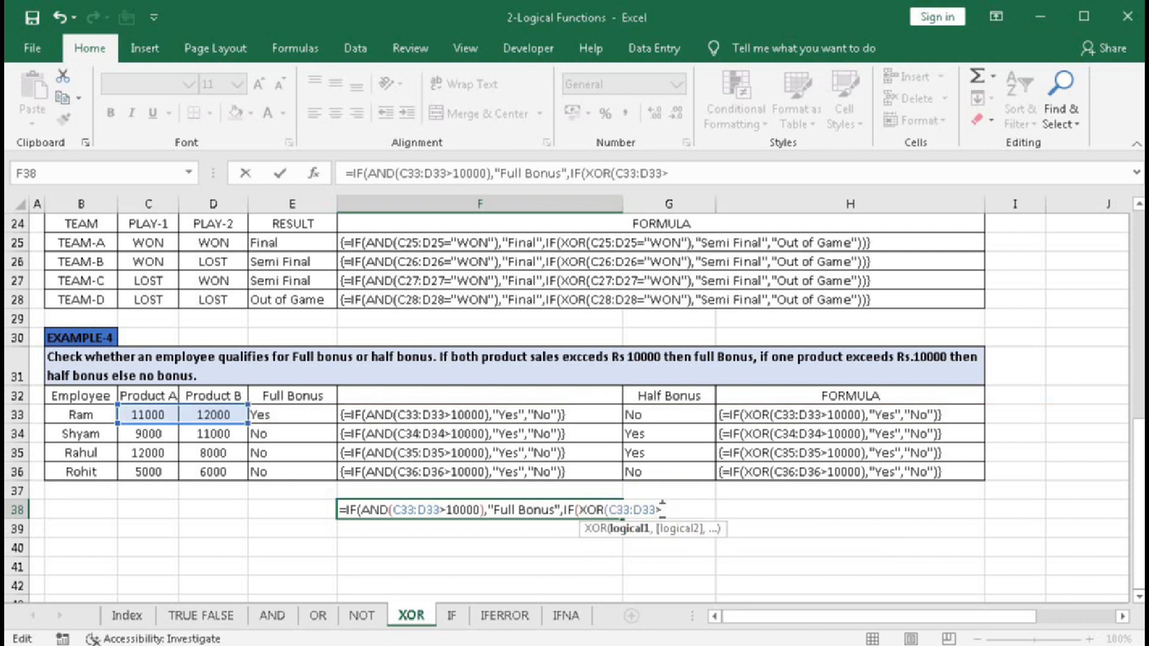
text(10000),)
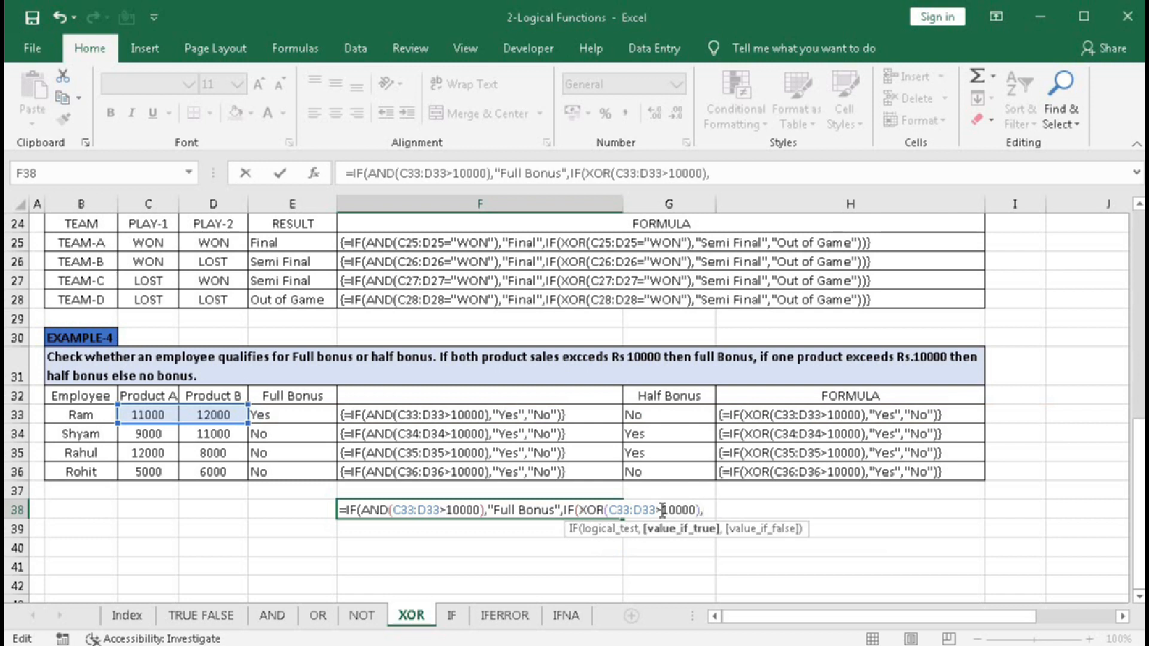
Step: Finish the F38 formula with "Half Bonus" and "No Bonus" as the nested IF results
text("Half Bonus",)
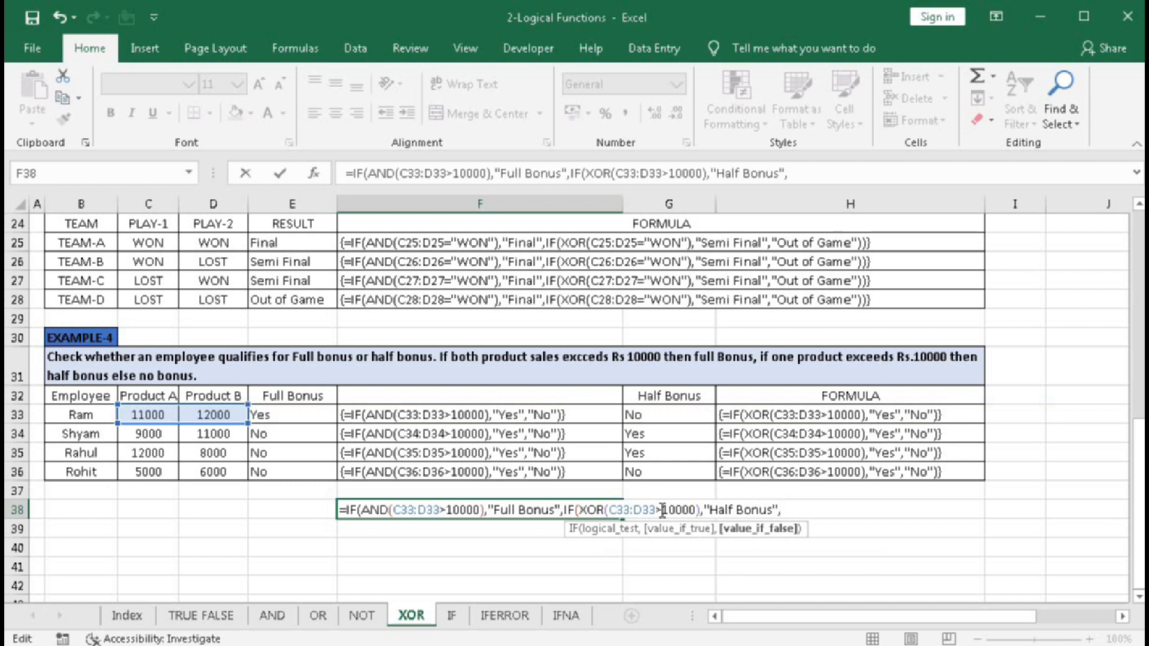
text("No Bonus")
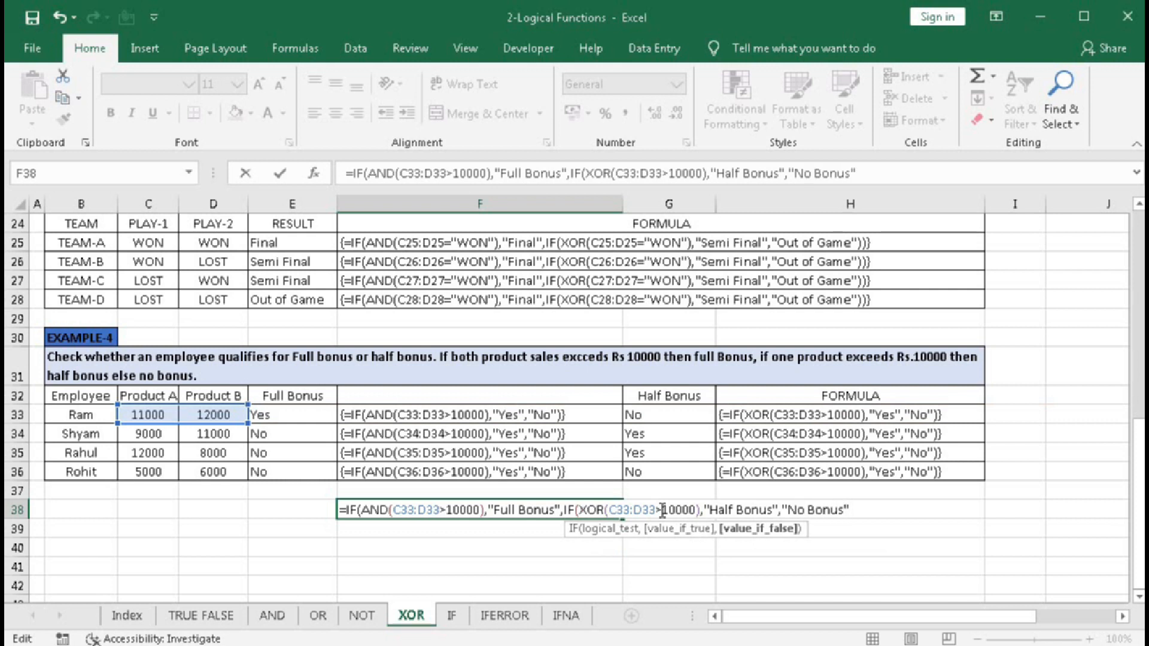
text()))
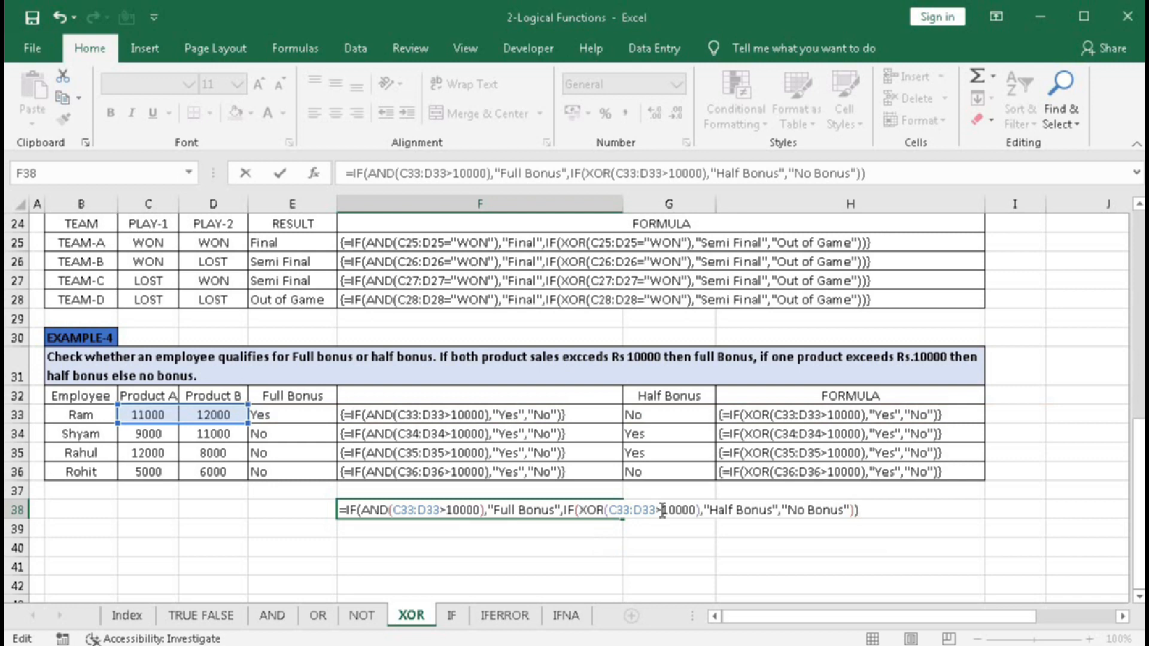
key(Return)
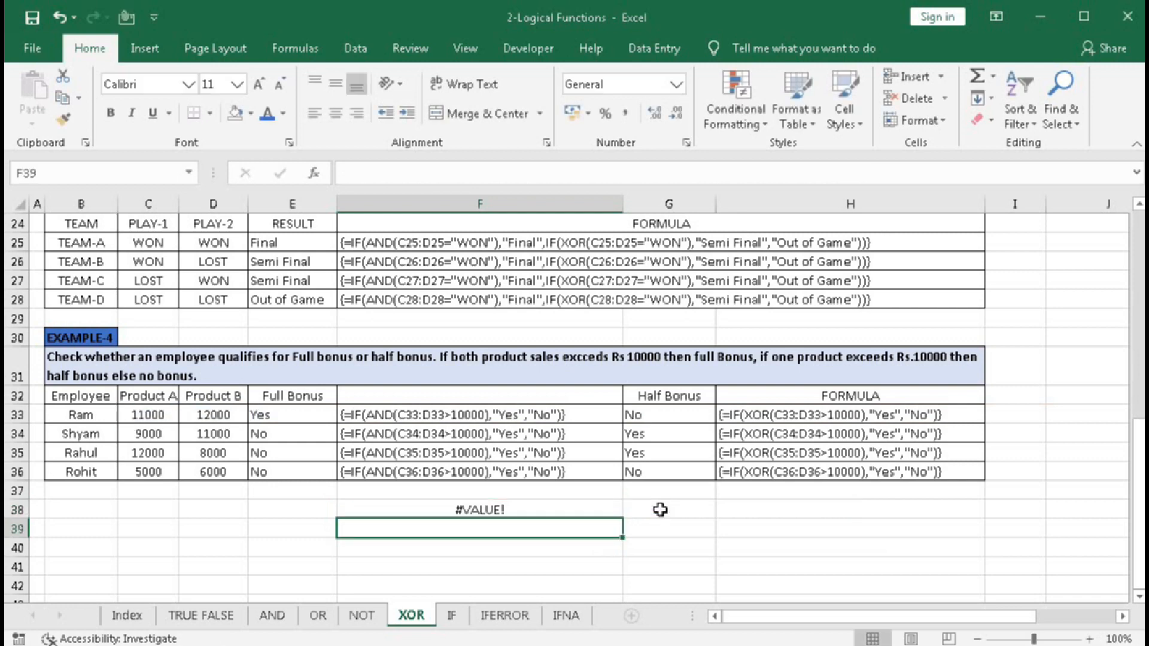
Step: Convert the F38 formula to an array formula and fill it down through F41
double_click(548, 513)
key(ctrl+shift+Return)
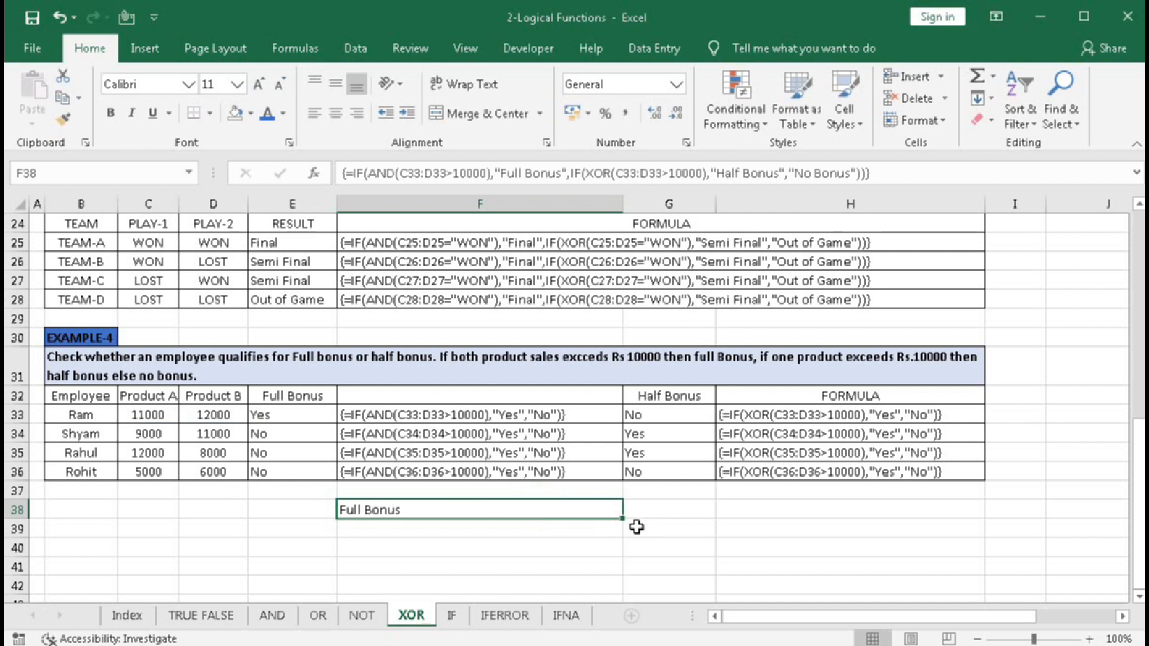
drag(623, 522, 620, 574)
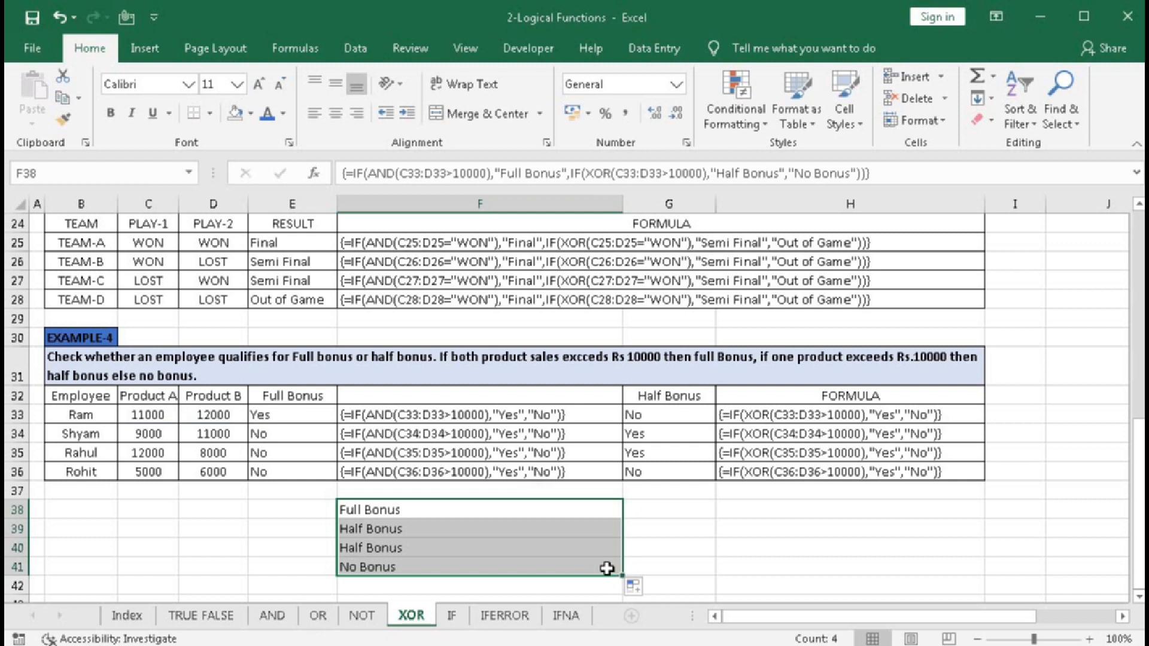
Step: Enter =FORMULATEXT(F38) in cell G38 to show the first bonus formula as text
click(464, 563)
click(438, 510)
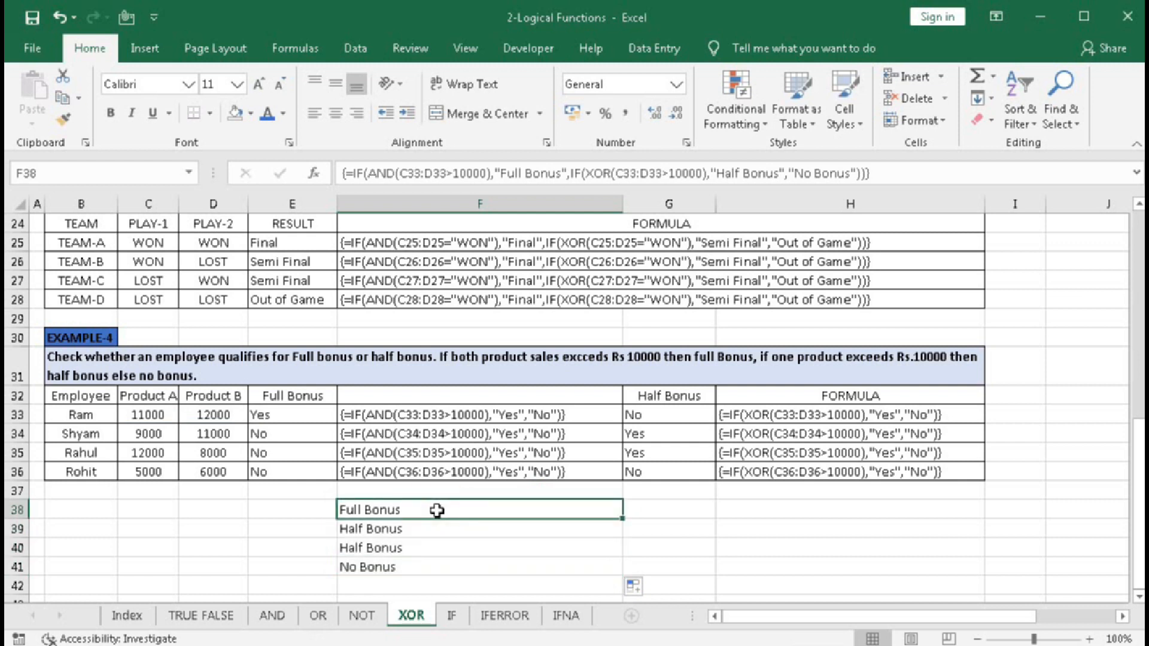
click(660, 510)
text(=)
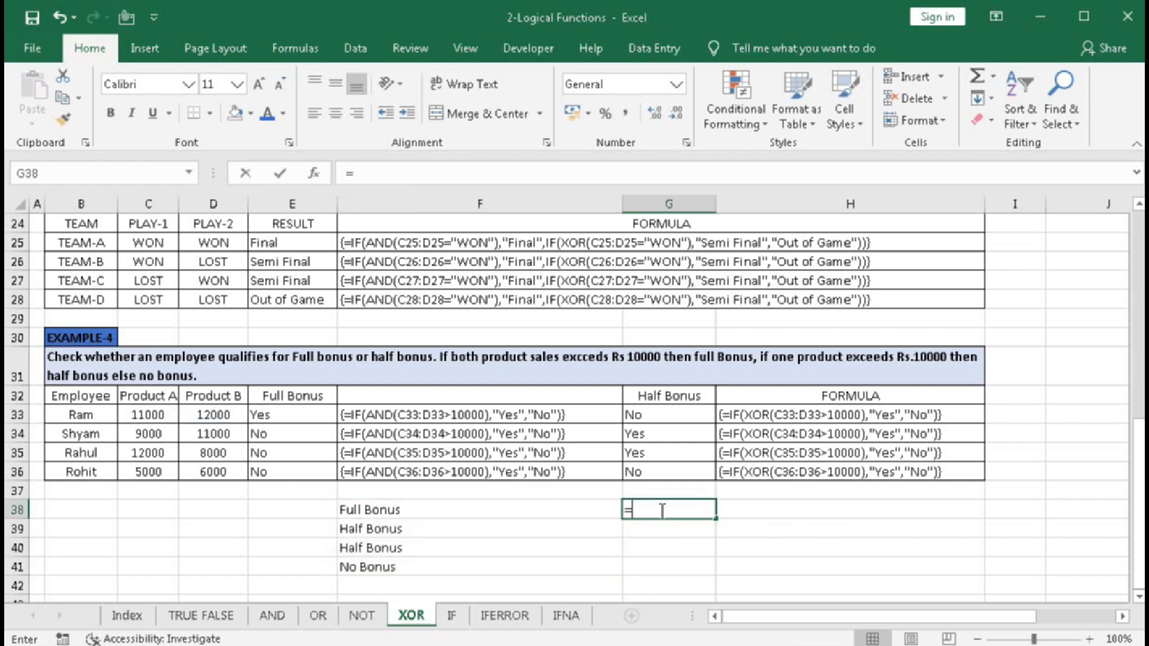
text(for)
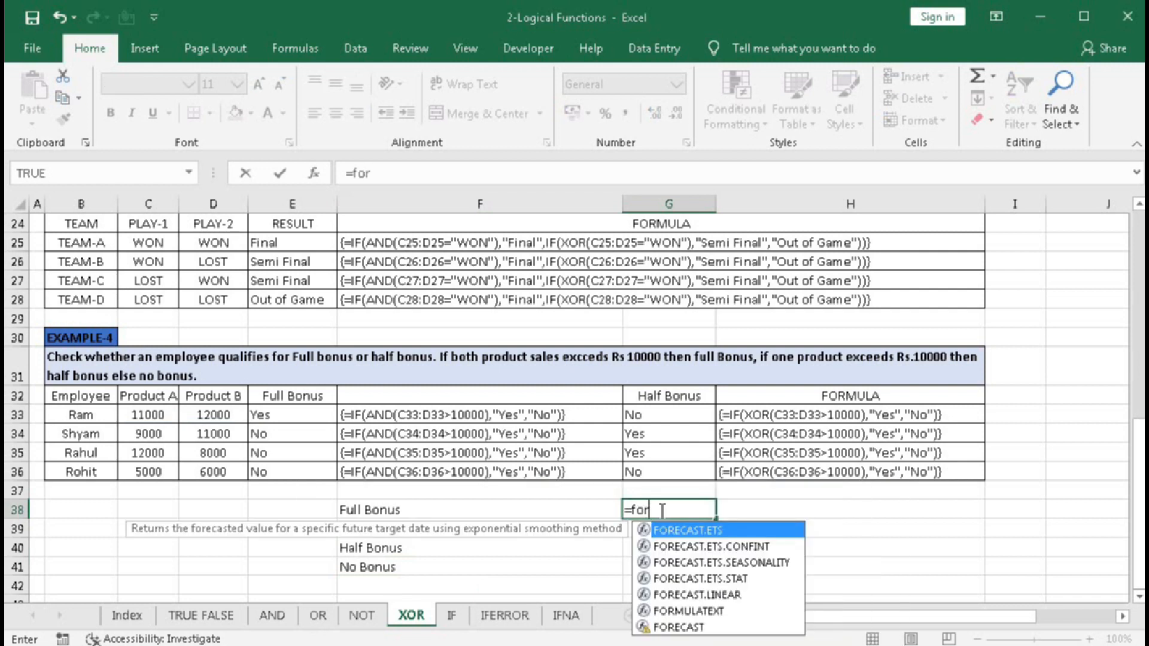
text(m)
key(Tab)
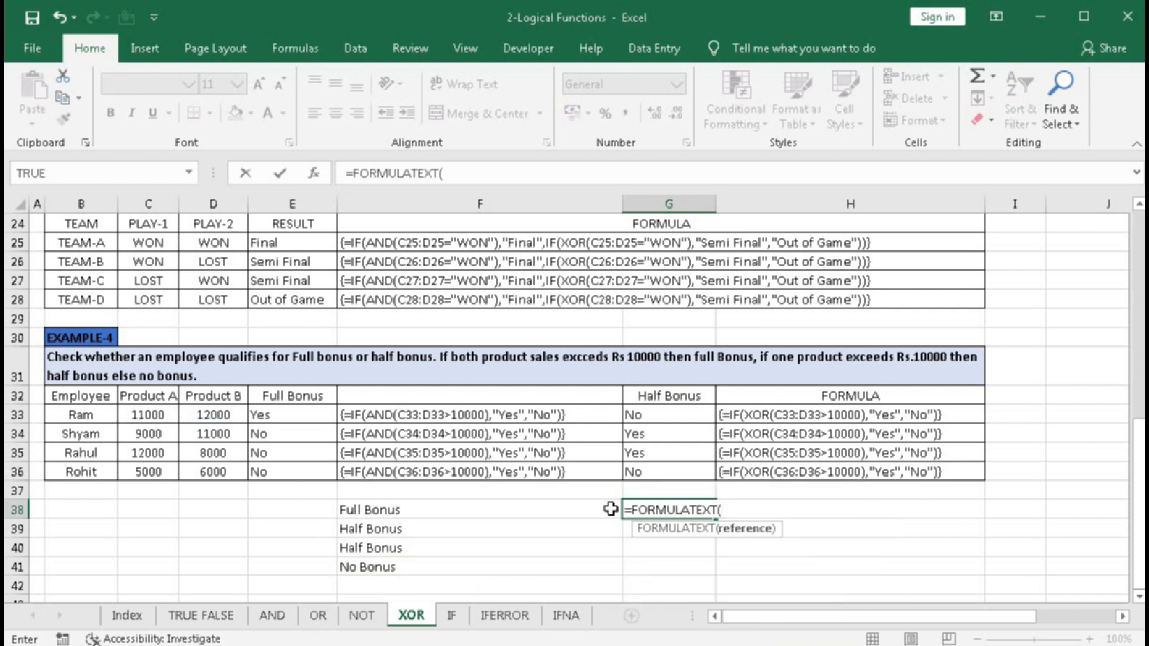
click(454, 508)
text())
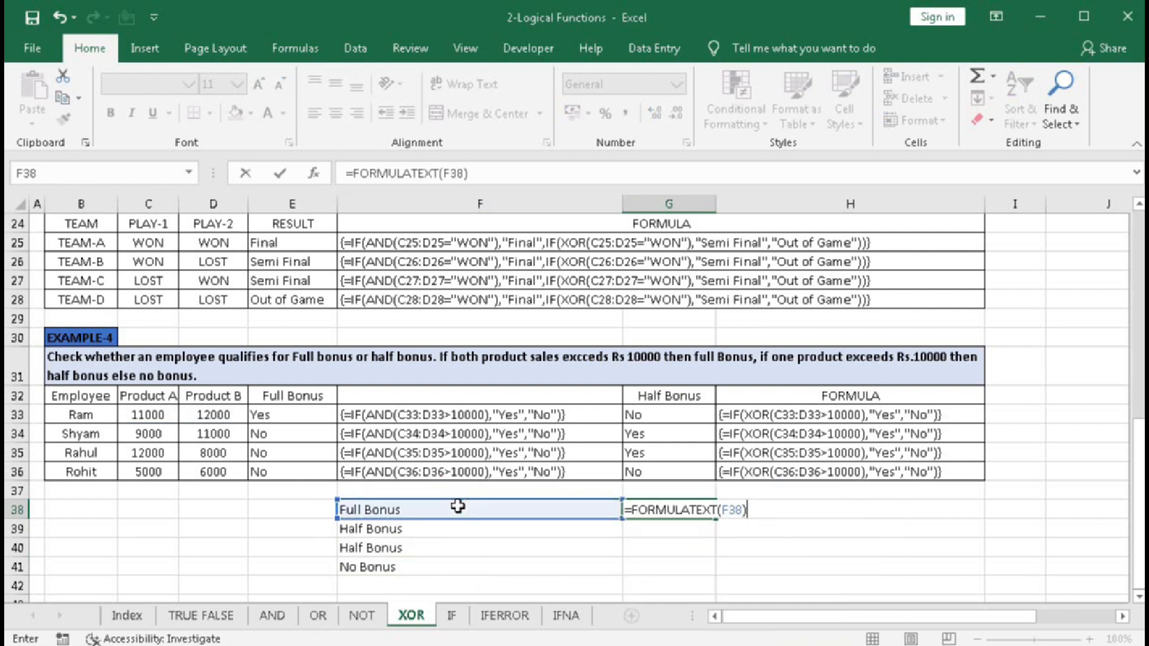
key(Return)
Step: Fill the FORMULATEXT formula from G38 down through G41
click(636, 508)
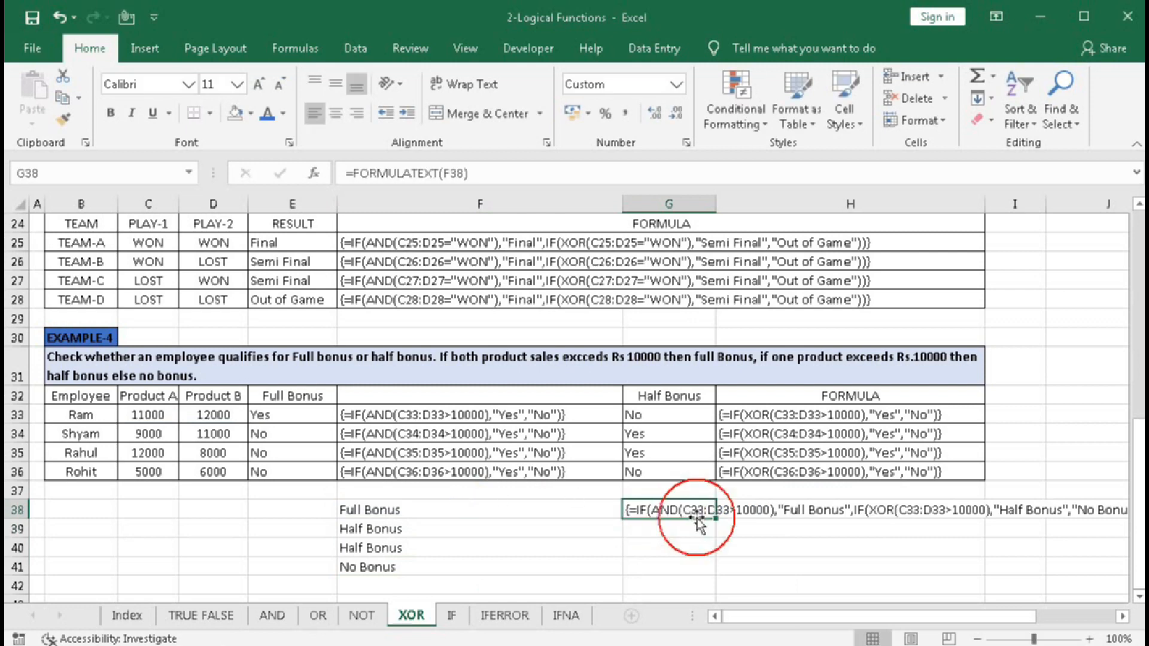
drag(715, 519, 715, 575)
click(1121, 620)
click(1120, 620)
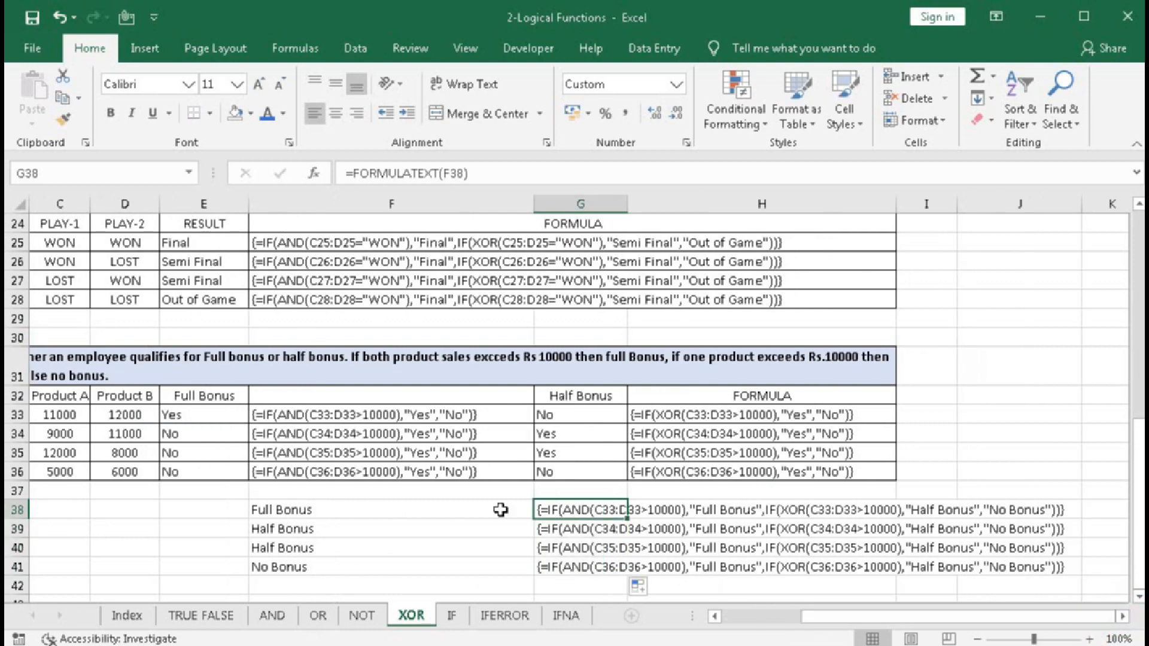
Step: Review the bonus results in F38:F41 beside their formulas, and return to the start of the XOR sheet
drag(283, 509, 282, 558)
drag(939, 618, 861, 619)
click(491, 465)
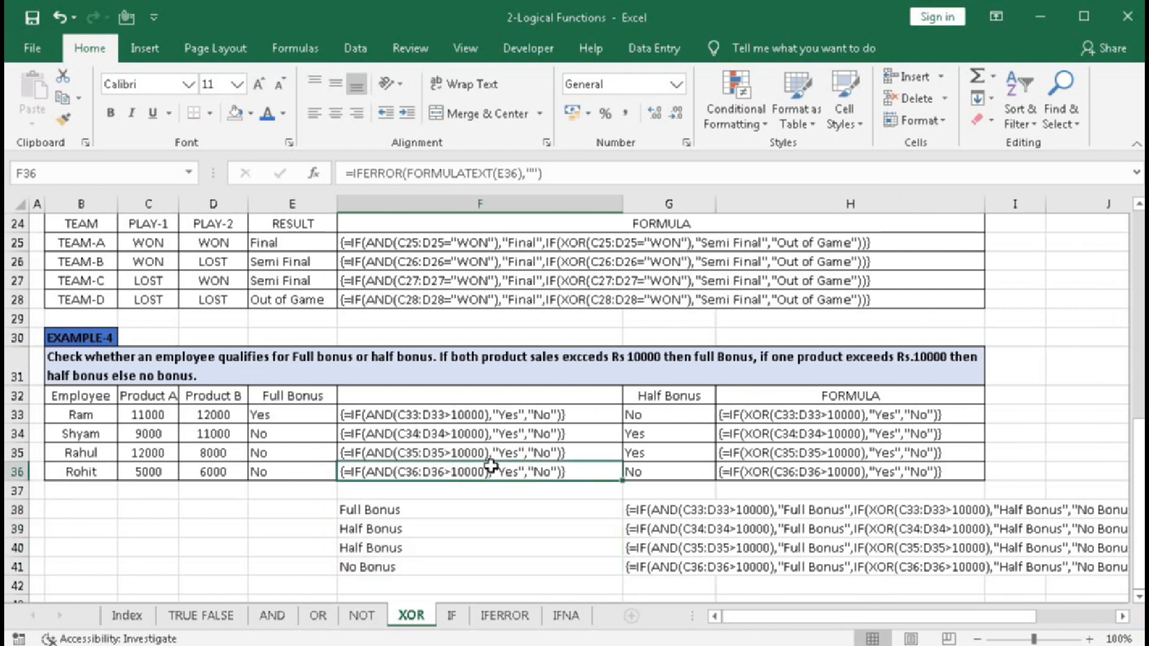
scroll(491, 465, up, 8)
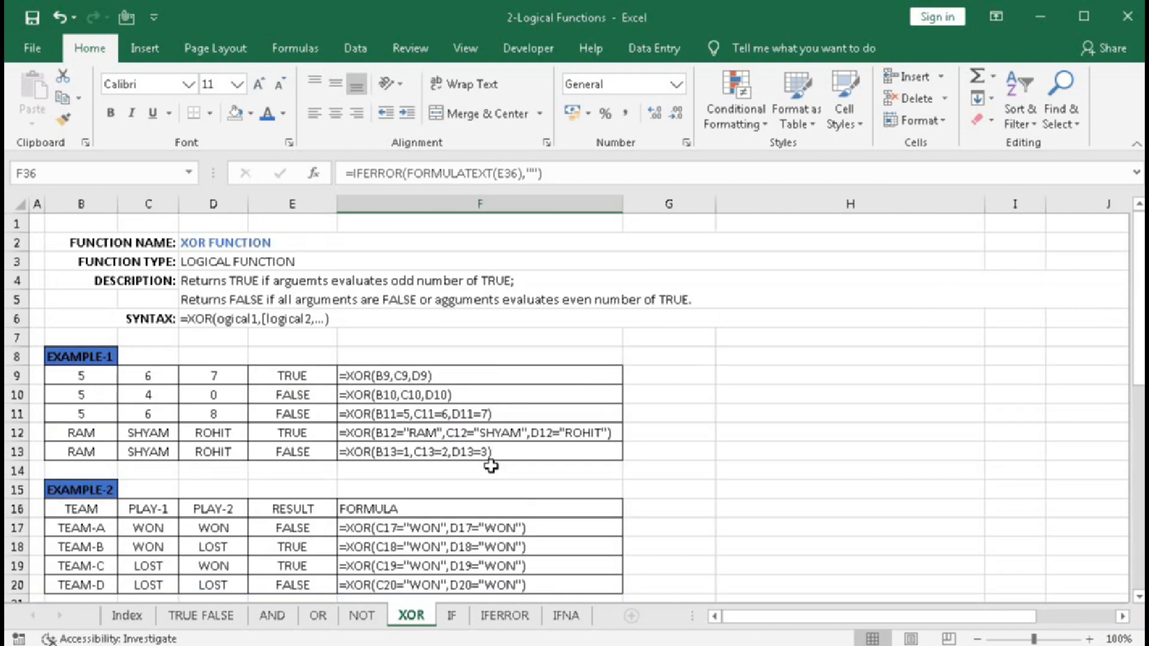
click(491, 466)
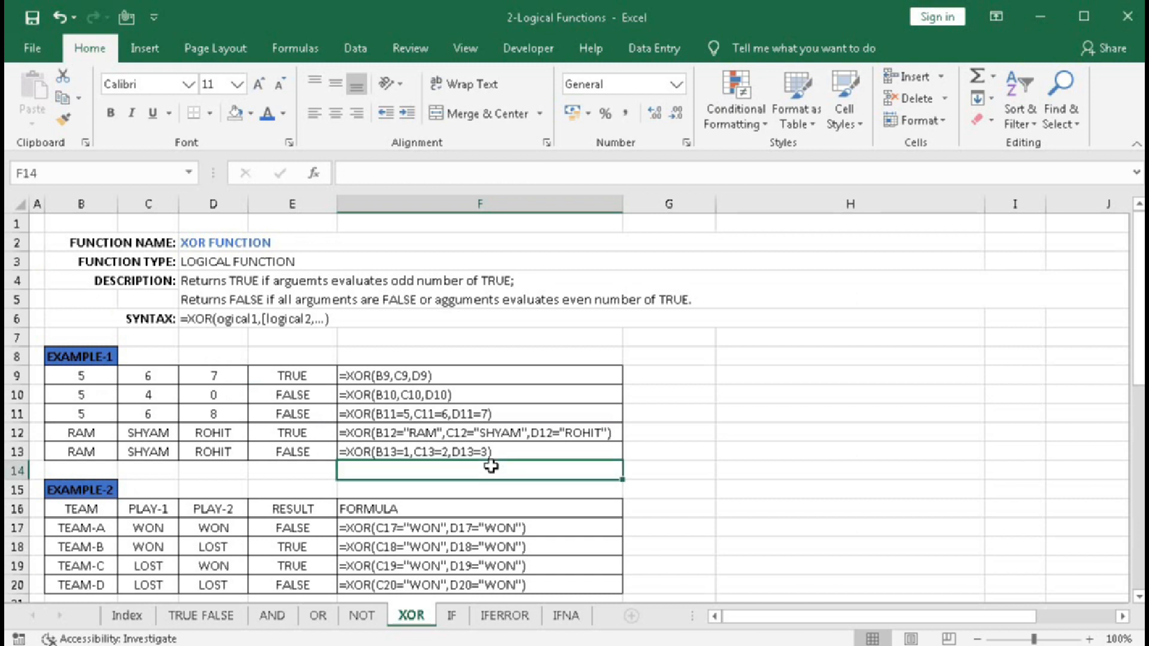